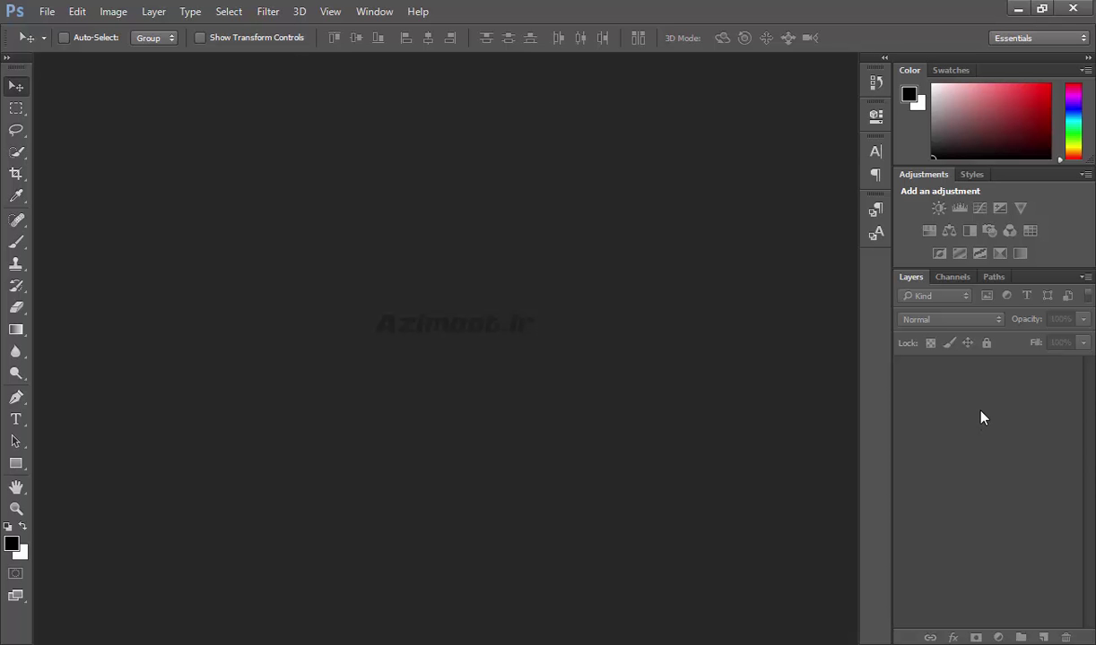
# Bring up the Open dialog and preview renders 36 and 37 in Windows Photo Viewer
pyautogui.doubleClick(431, 293)
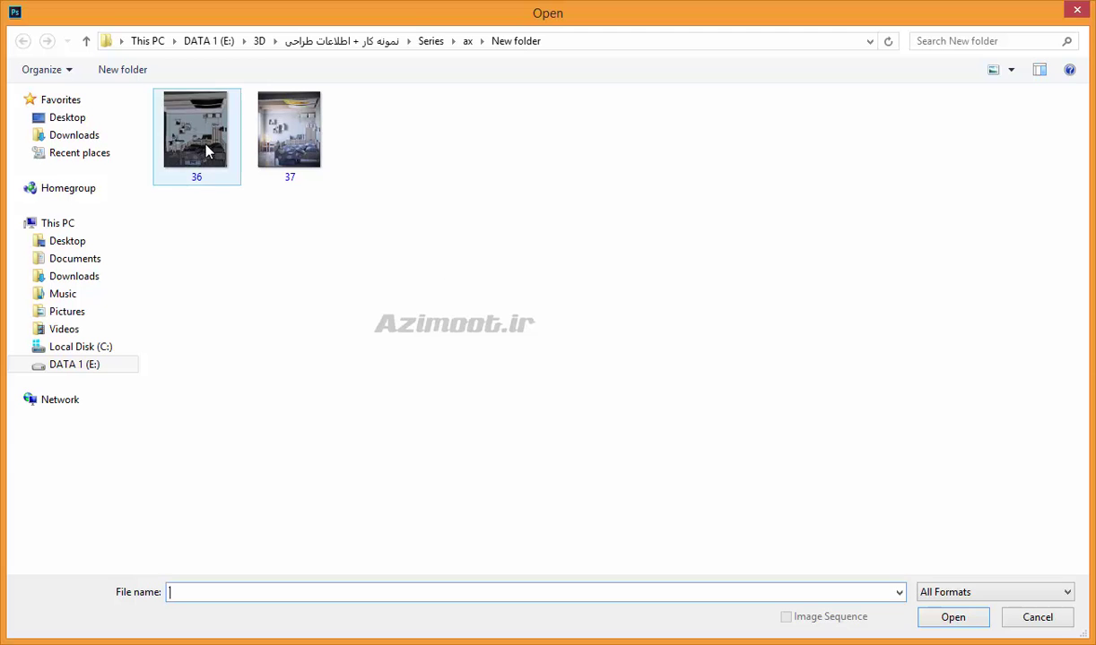
pyautogui.rightClick(220, 157)
pyautogui.click(242, 177)
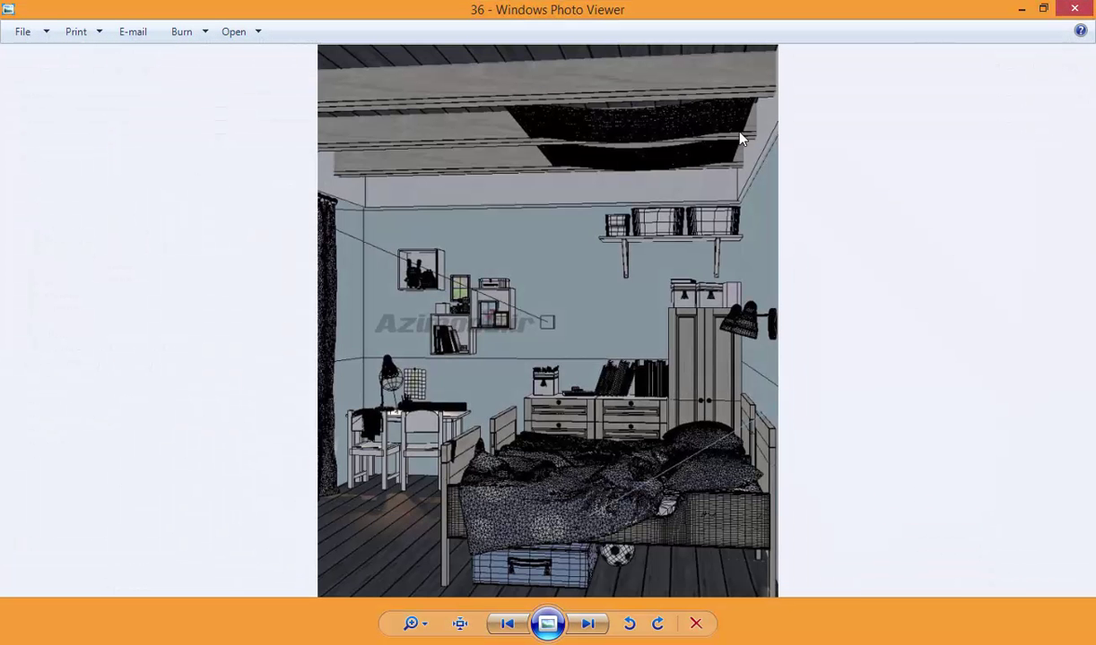
pyautogui.click(588, 624)
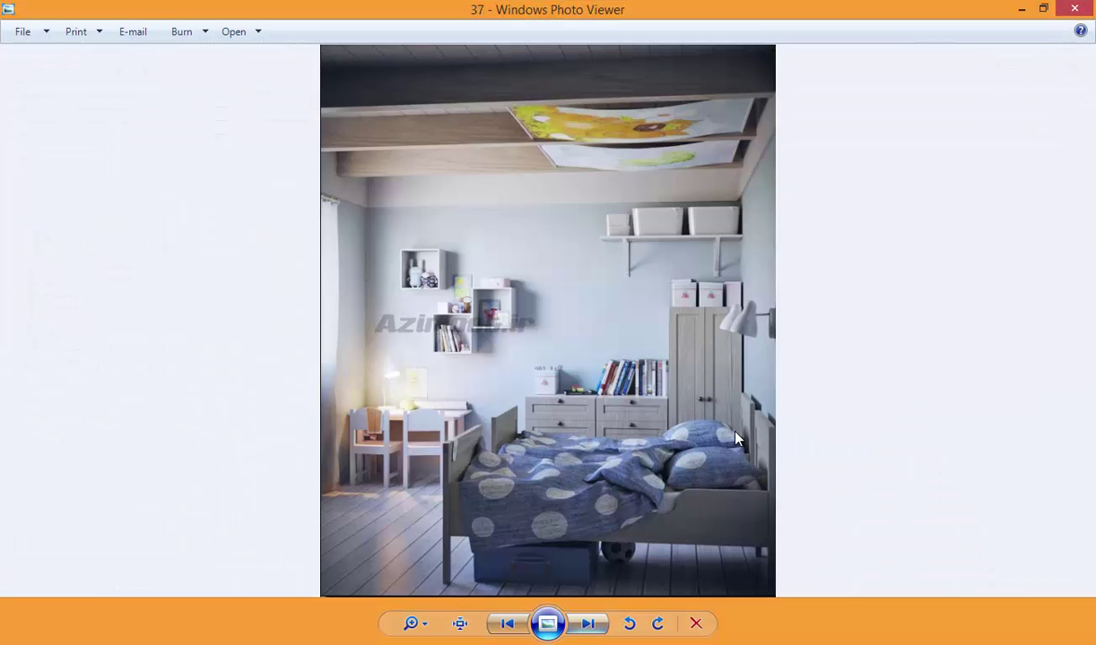
# Close the viewer, open render 37.jpg in Photoshop and fit it to the window
pyautogui.click(1074, 8)
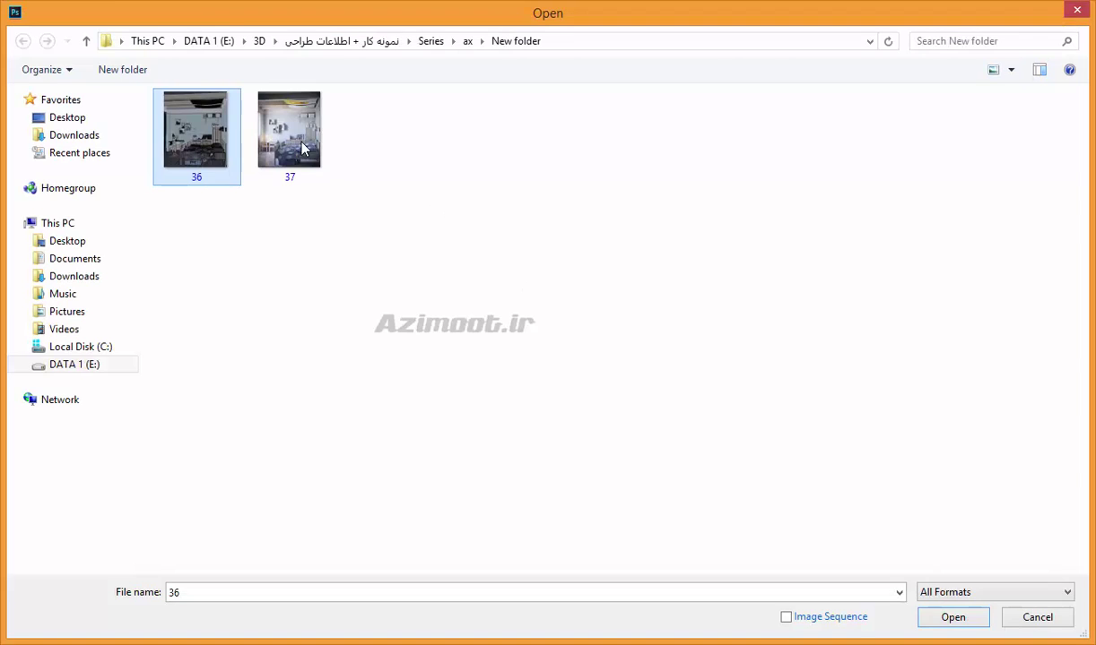
pyautogui.click(289, 137)
pyautogui.doubleClick(289, 139)
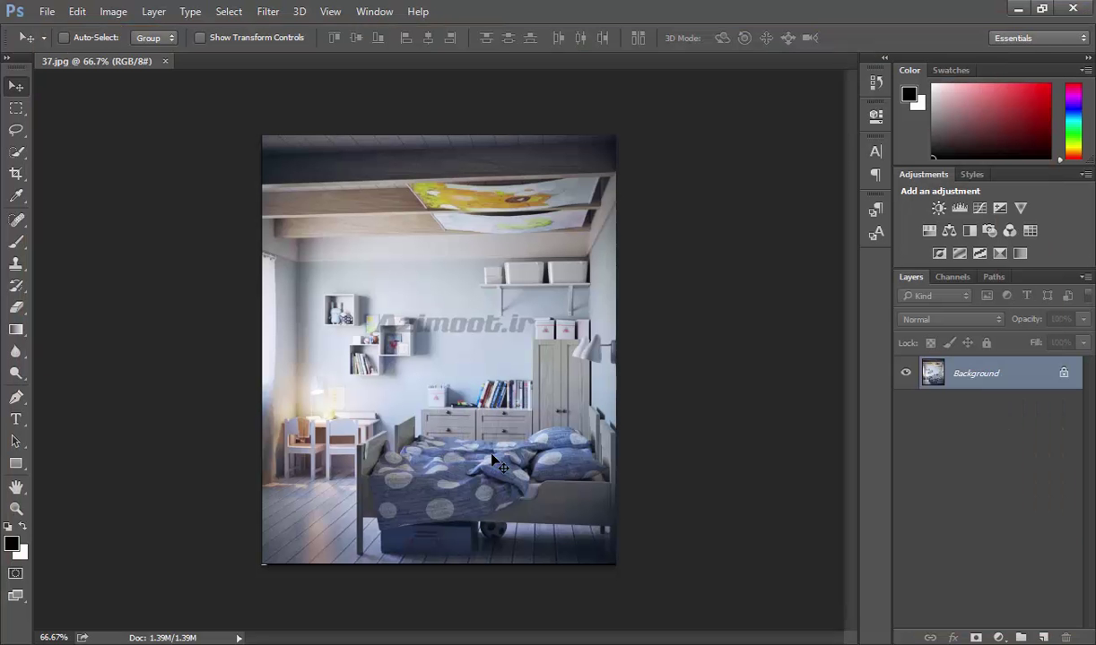
pyautogui.hotkey('ctrl', '0')
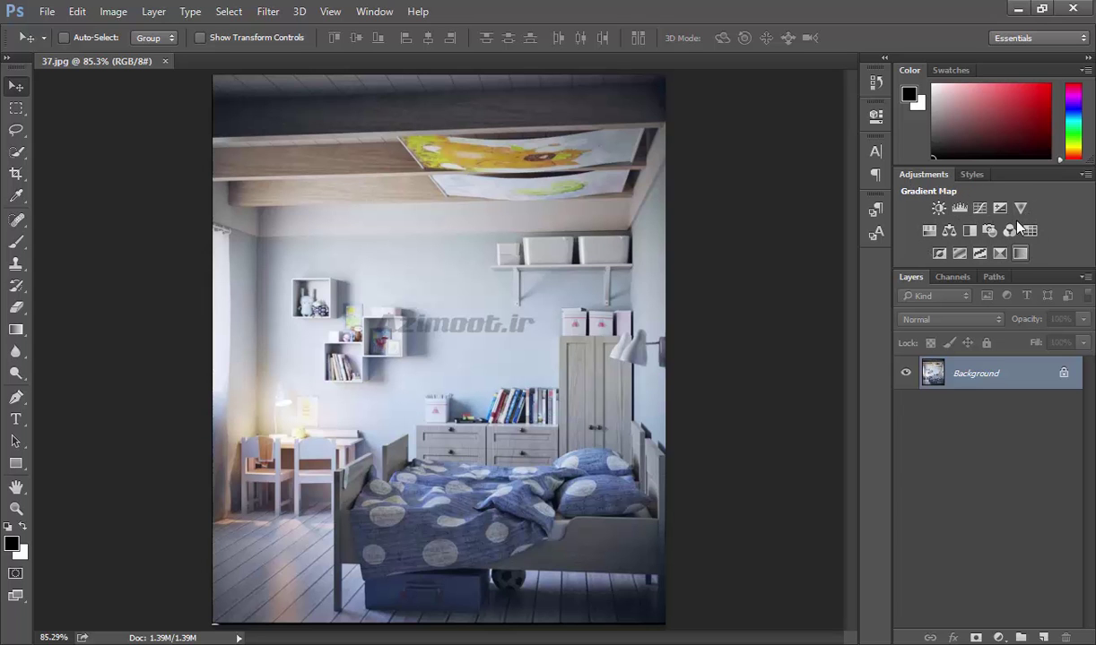
# Add a Brightness/Contrast layer and switch Properties between its mask and adjustment settings
pyautogui.click(938, 208)
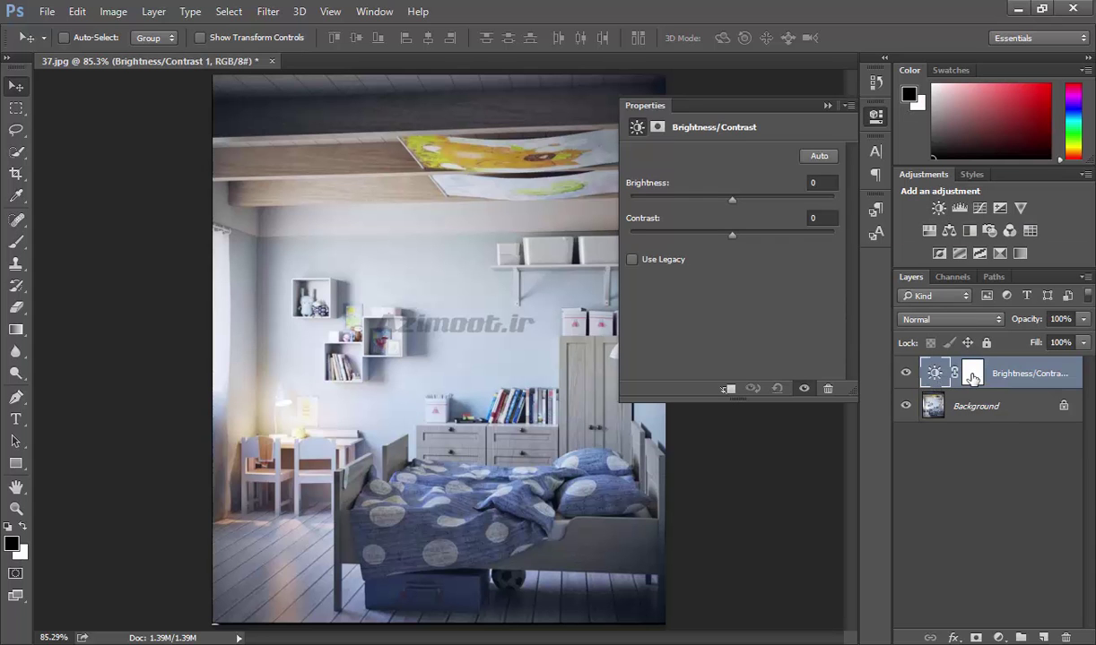
pyautogui.click(973, 374)
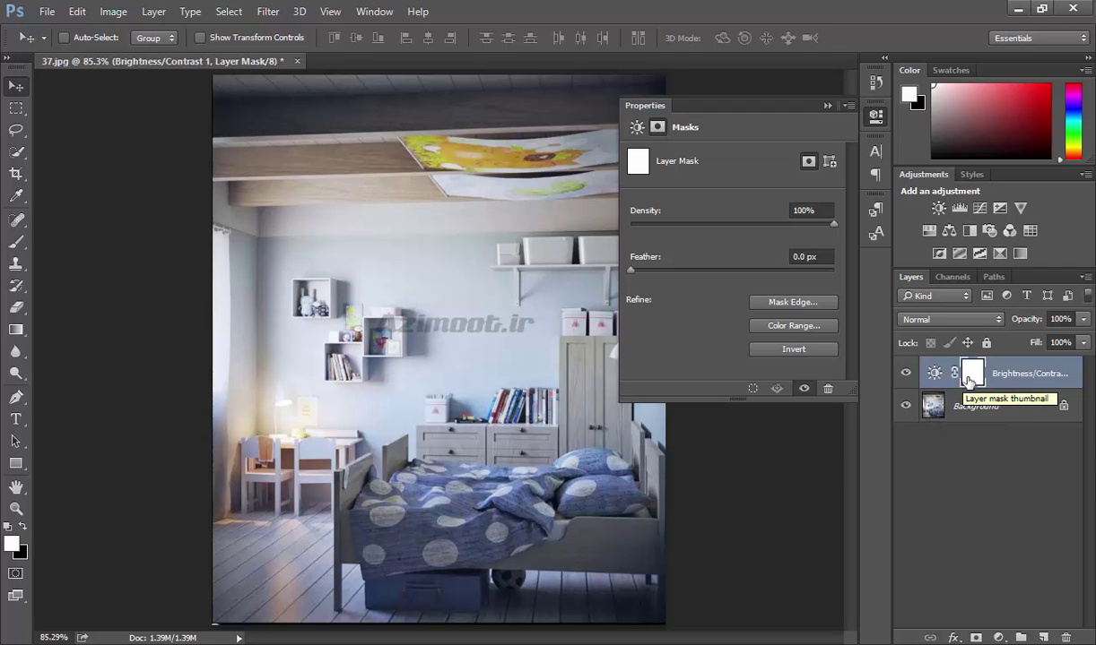
pyautogui.click(935, 374)
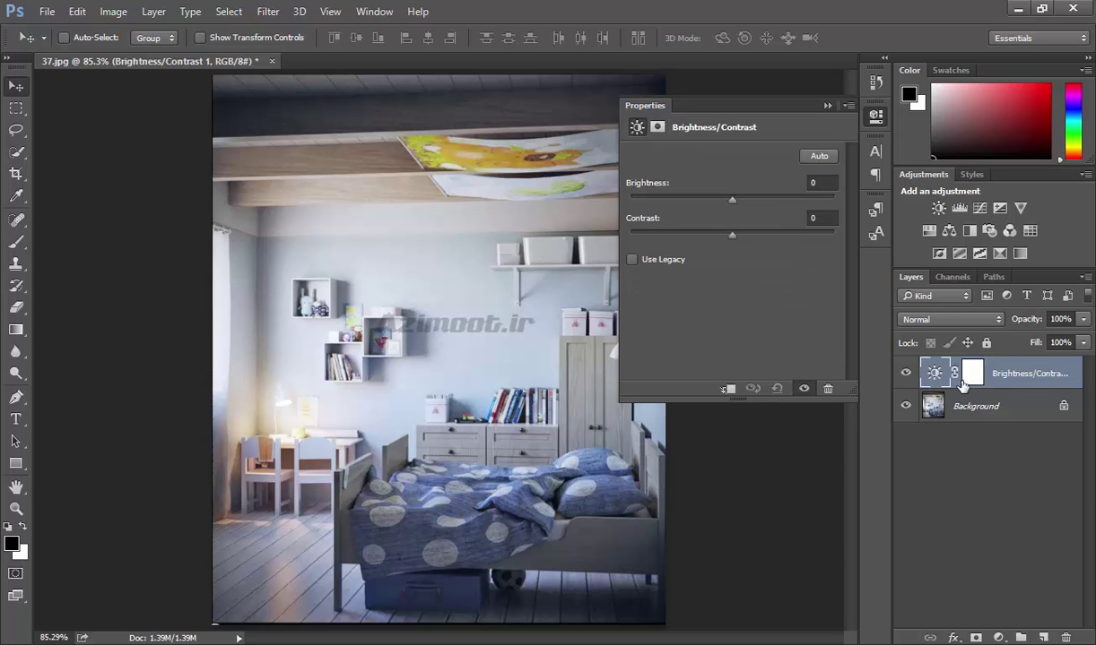
pyautogui.click(934, 376)
pyautogui.click(935, 377)
pyautogui.click(935, 377)
pyautogui.click(937, 379)
pyautogui.click(974, 377)
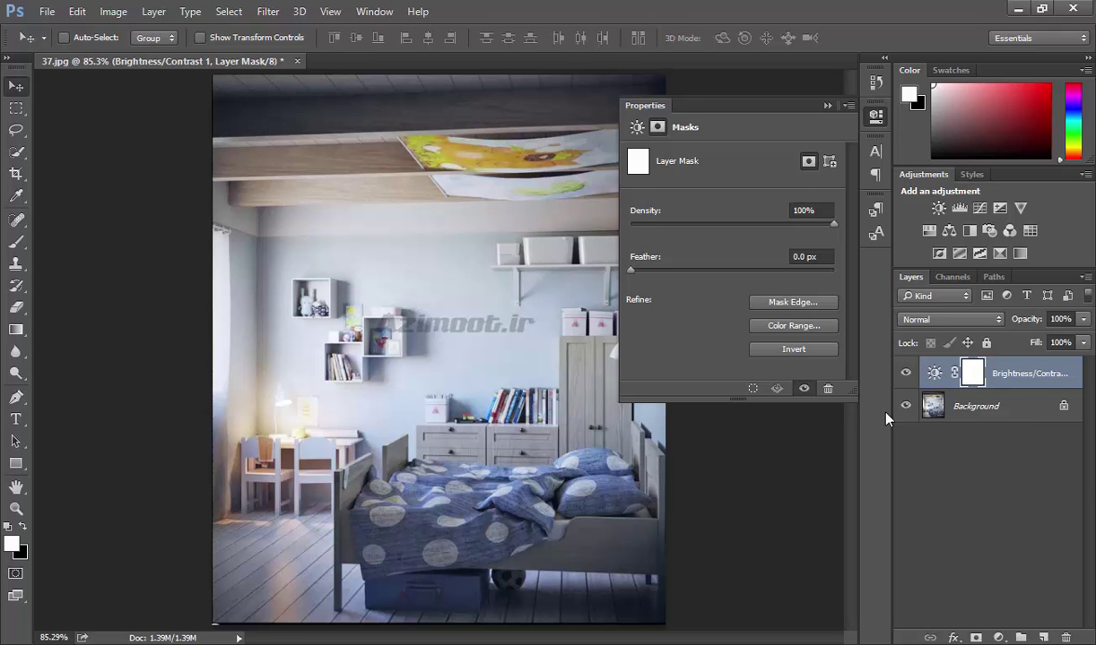
pyautogui.click(936, 373)
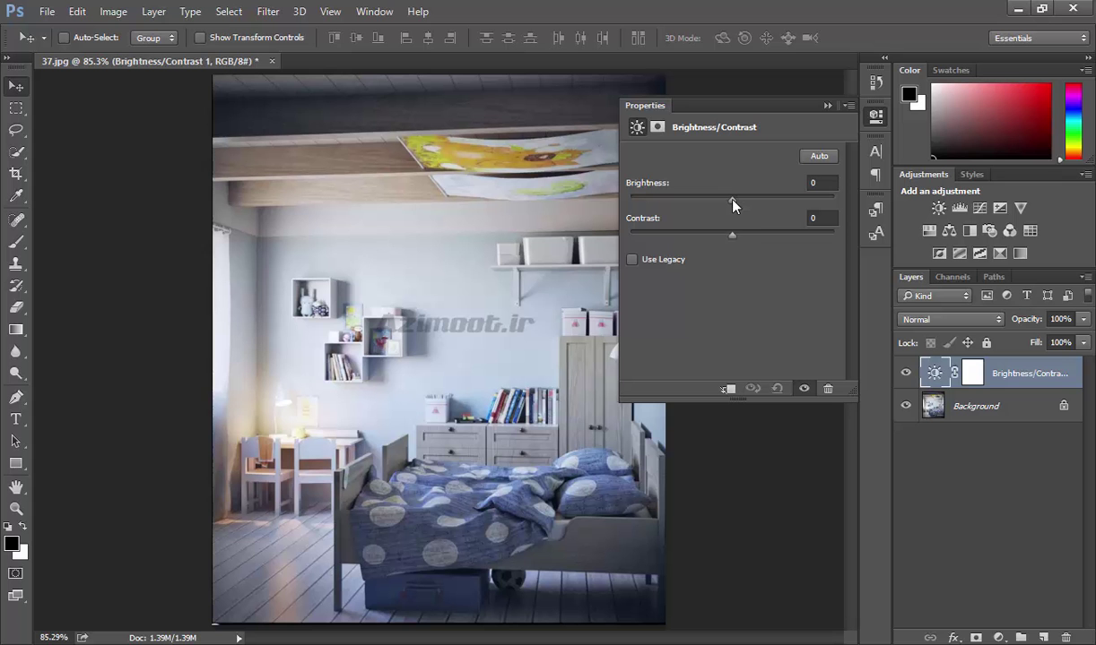
# Test high and low Brightness values, then apply Auto for Brightness 14 and Contrast 6
pyautogui.moveTo(733, 200); pyautogui.dragTo(819, 201)
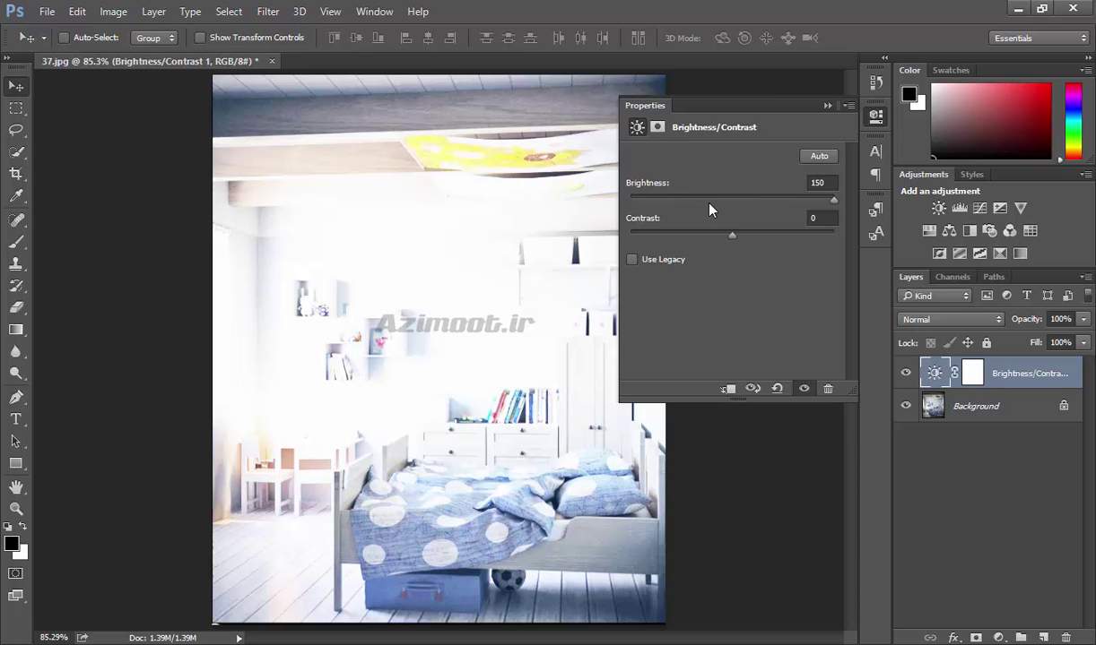
pyautogui.moveTo(832, 203); pyautogui.dragTo(621, 207)
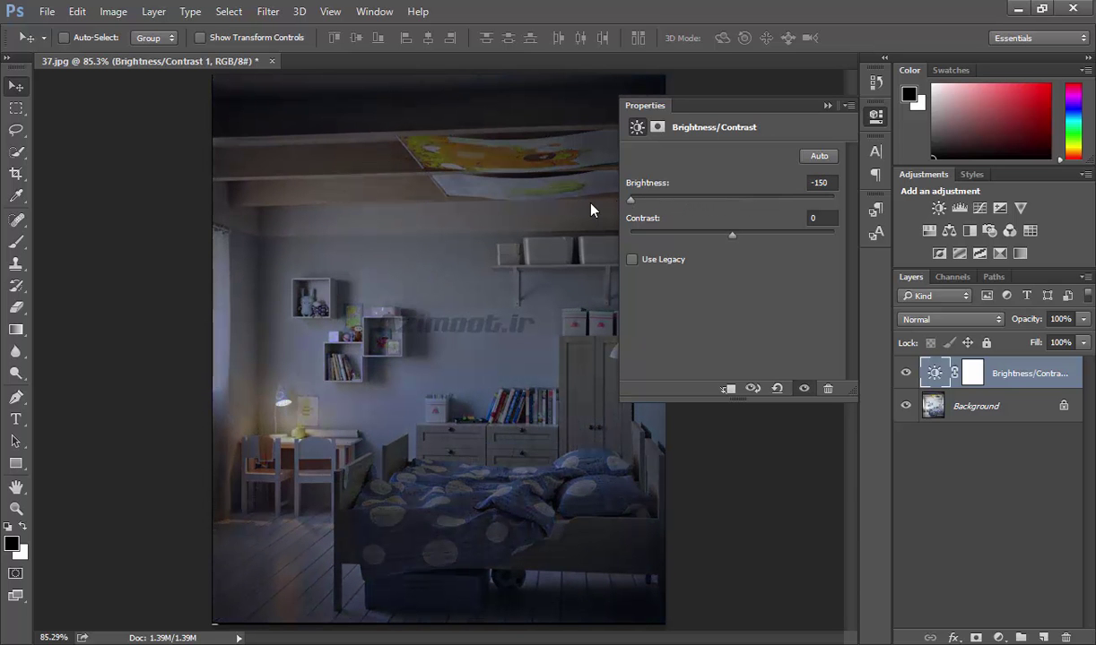
pyautogui.moveTo(628, 202); pyautogui.dragTo(738, 212)
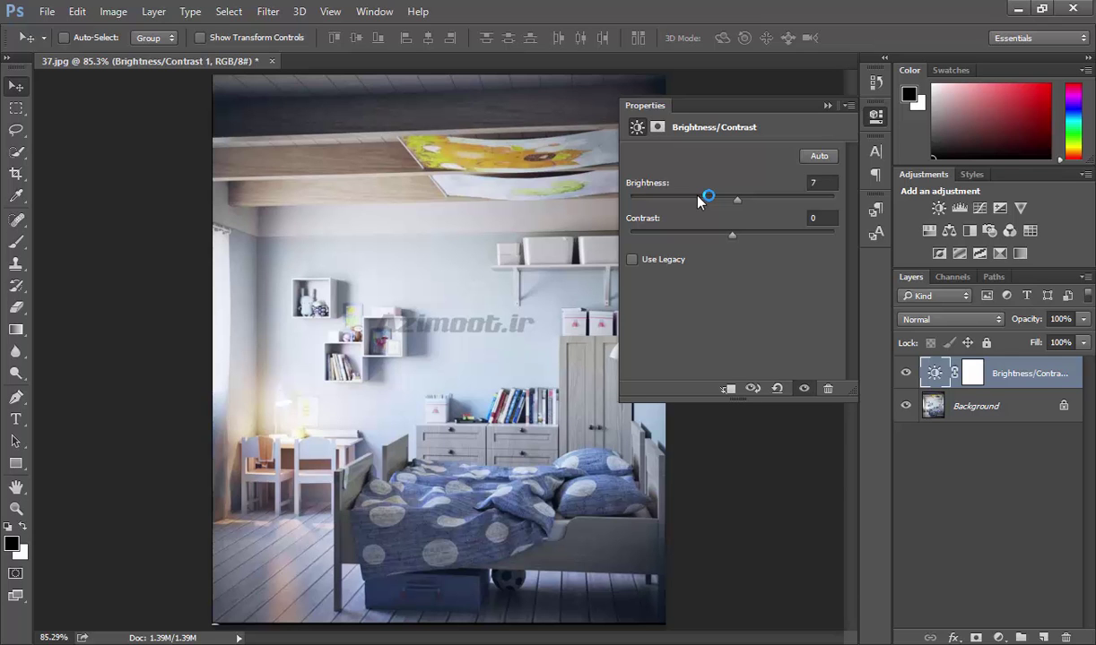
pyautogui.click(817, 160)
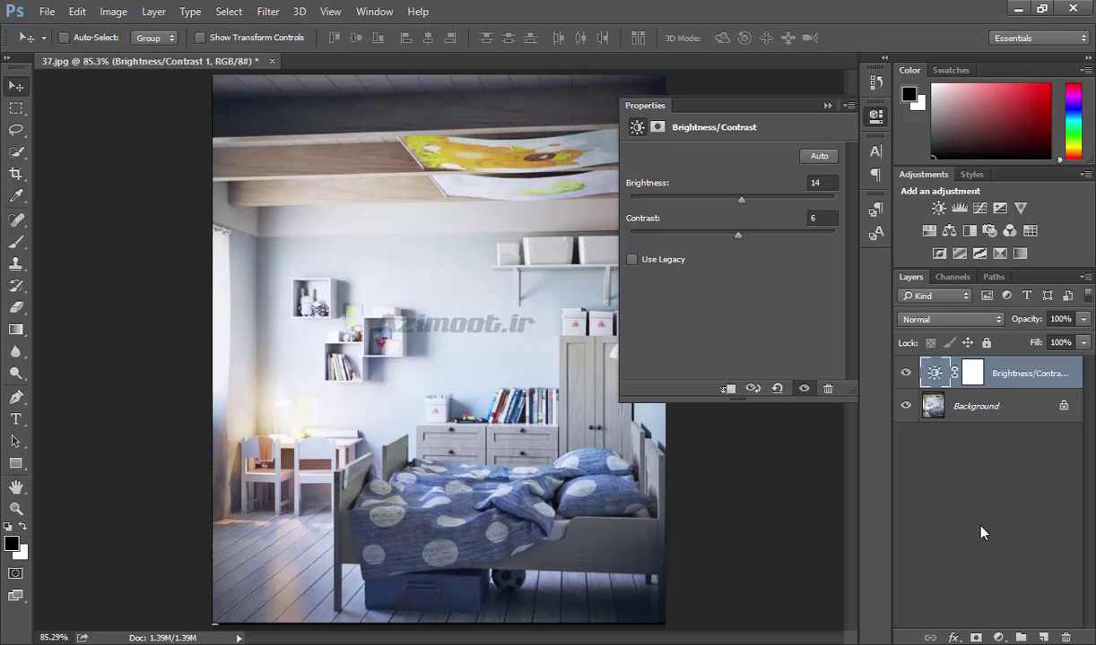
pyautogui.click(905, 376)
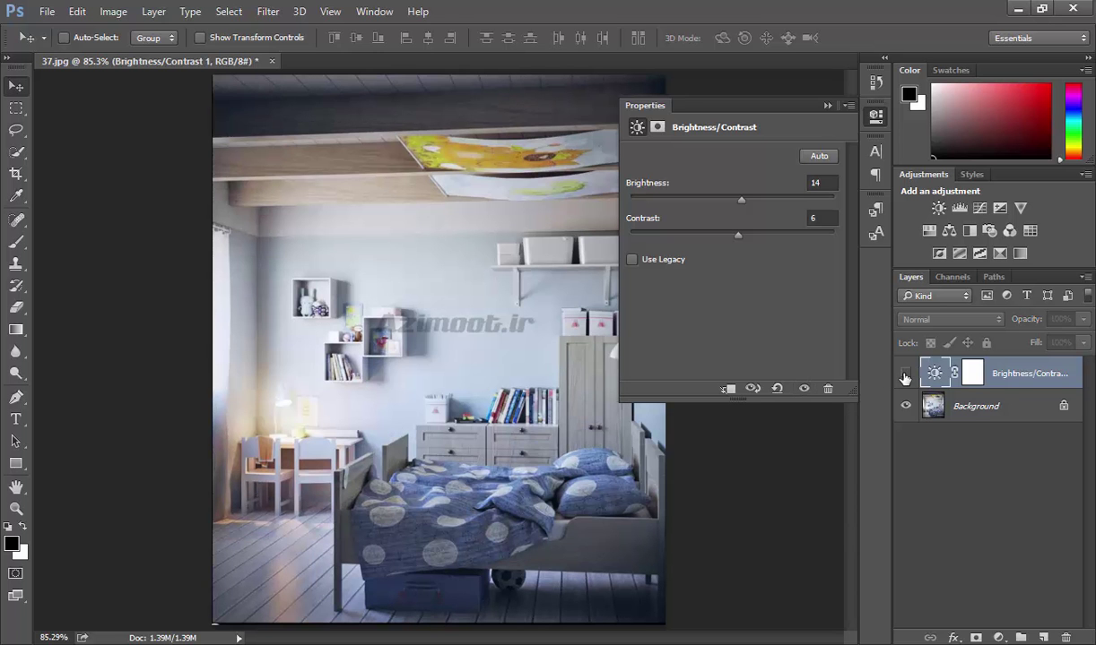
pyautogui.click(905, 376)
pyautogui.click(905, 376)
pyautogui.click(904, 376)
pyautogui.click(904, 373)
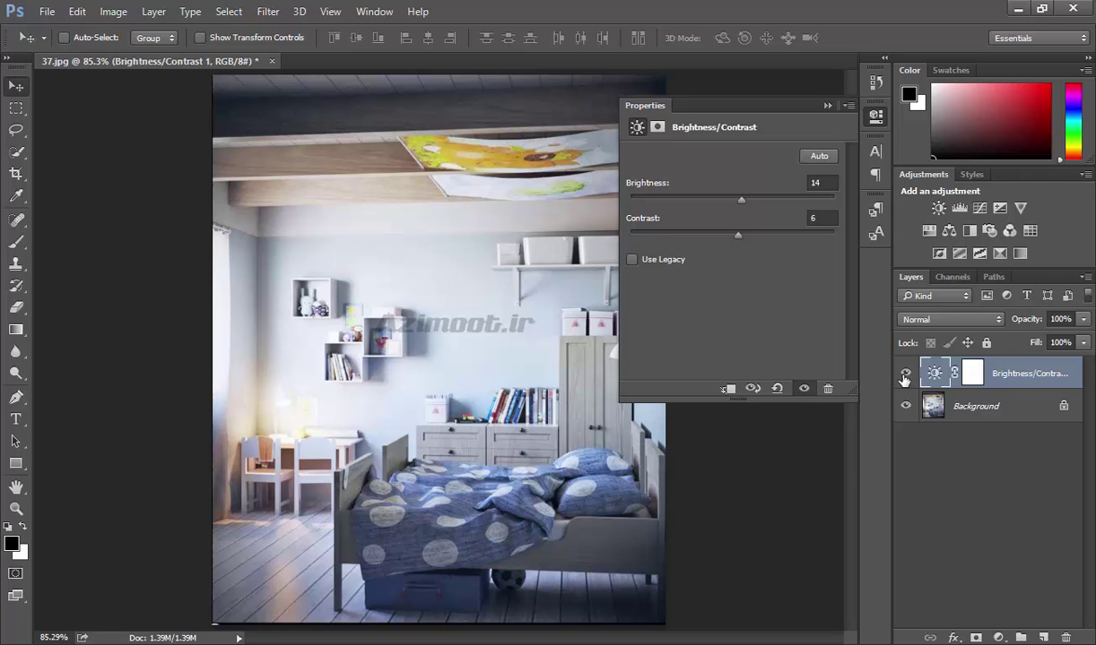
pyautogui.click(904, 373)
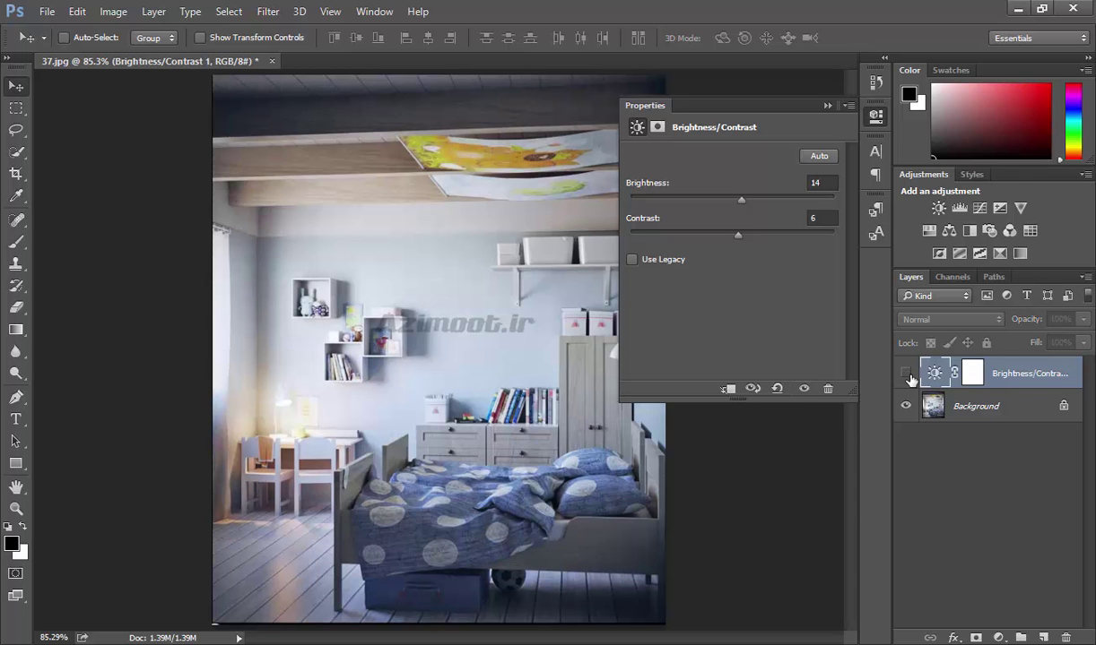
pyautogui.click(905, 373)
pyautogui.click(905, 373)
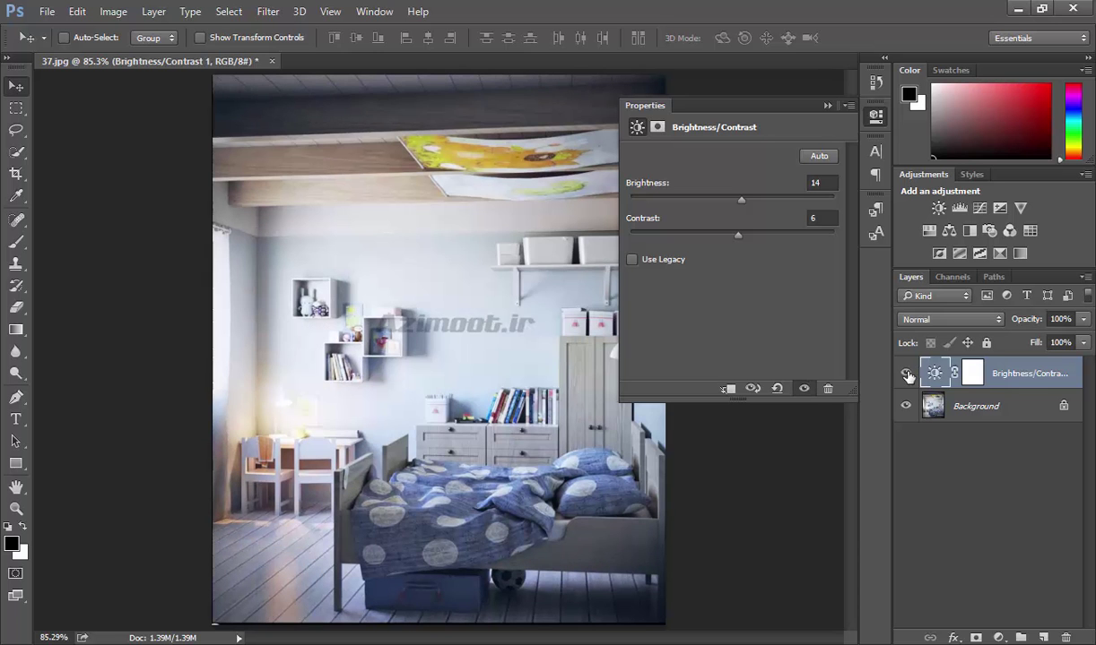
pyautogui.click(803, 389)
pyautogui.click(804, 393)
pyautogui.click(804, 391)
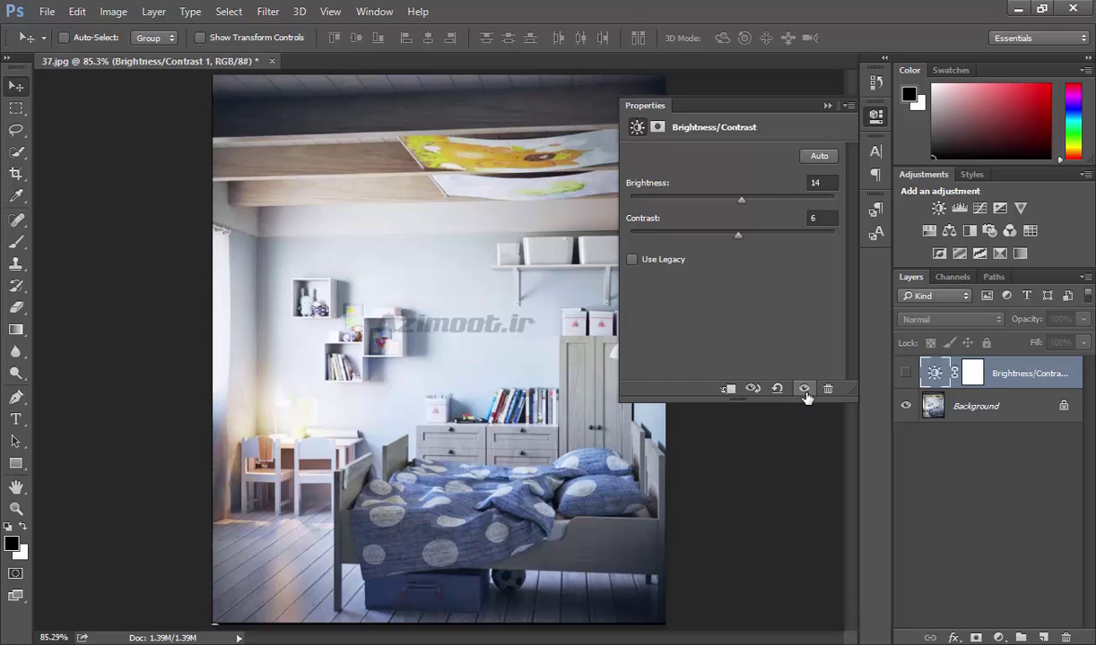
pyautogui.click(905, 374)
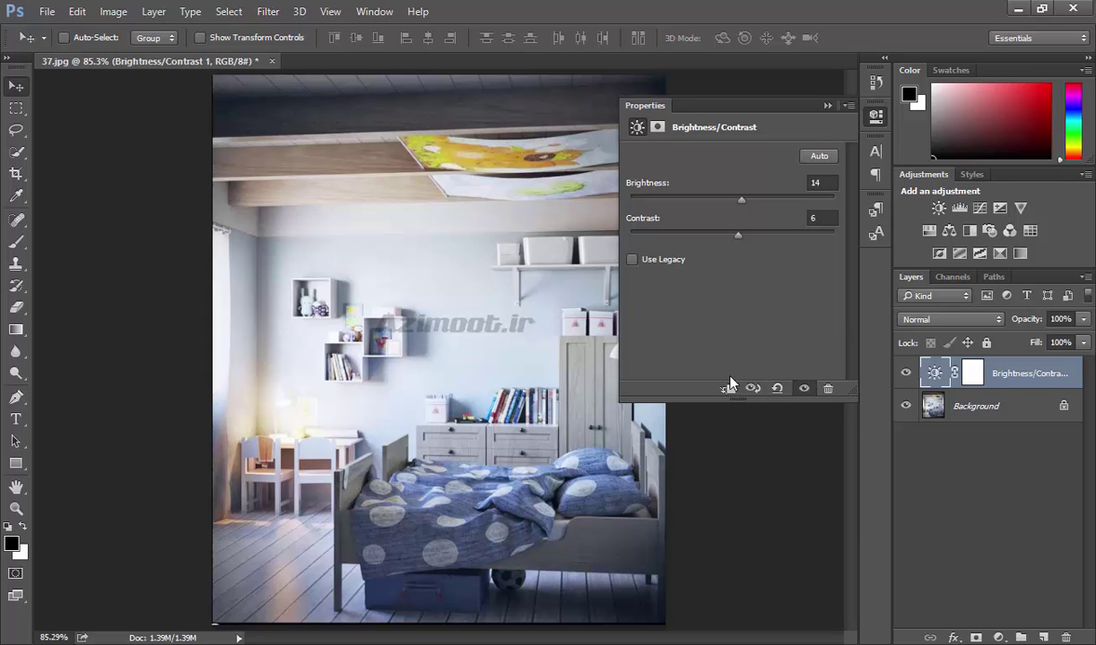
# Delete and re-add the Brightness/Contrast layer several times, toggling its visibility once
pyautogui.click(828, 391)
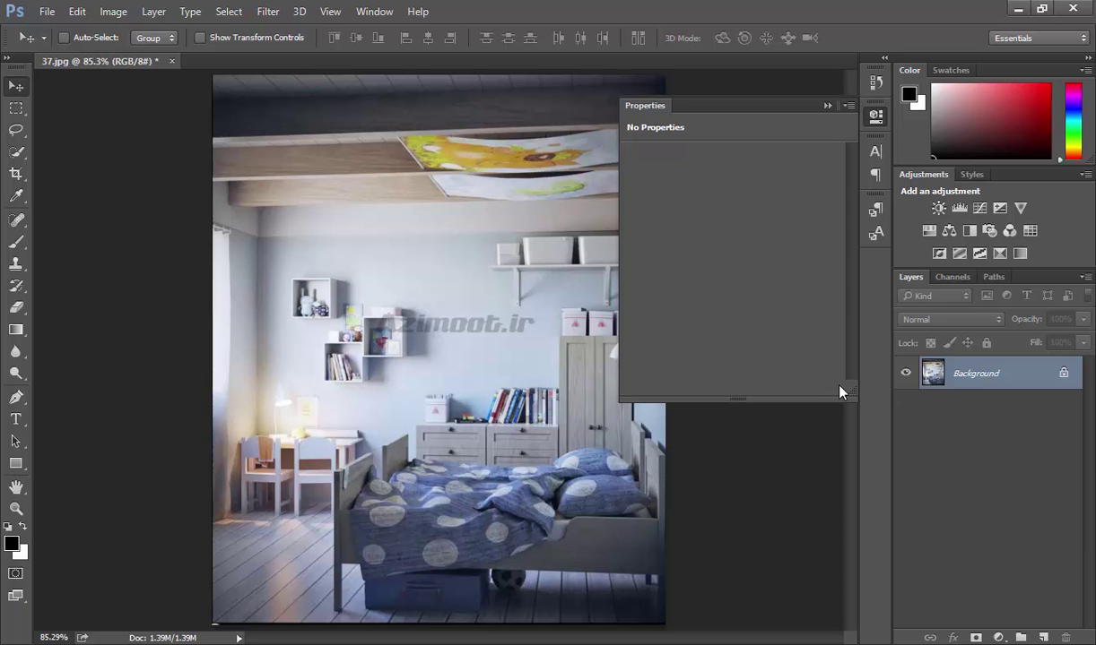
pyautogui.click(939, 207)
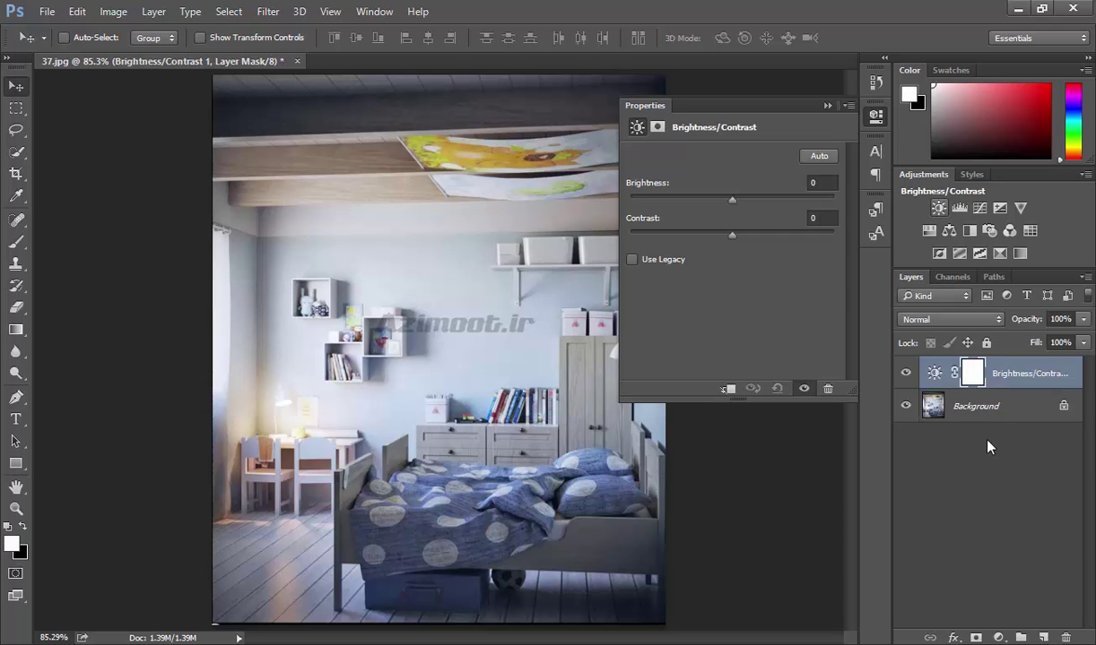
pyautogui.click(1066, 637)
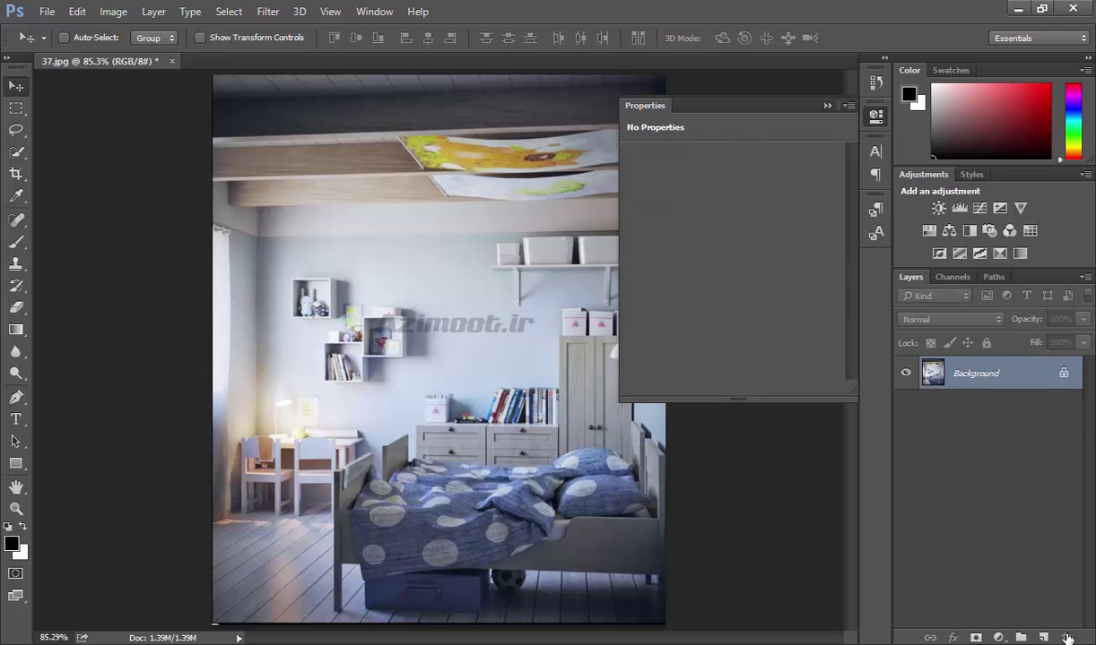
pyautogui.click(939, 207)
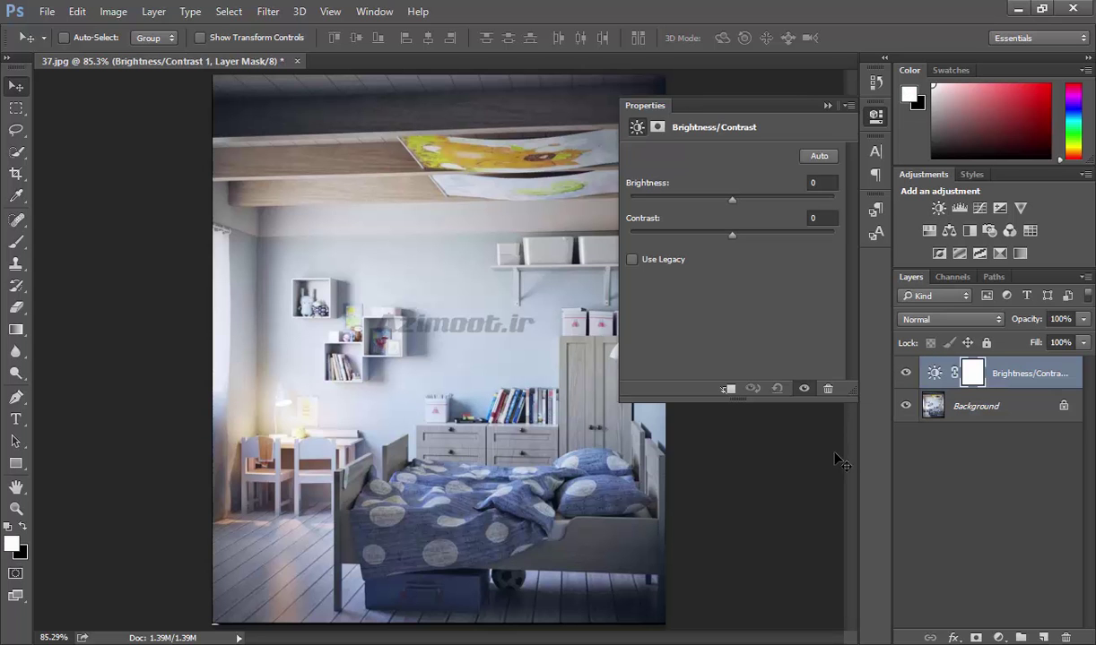
pyautogui.click(804, 388)
pyautogui.click(804, 388)
pyautogui.press('Delete')
pyautogui.click(938, 216)
# Try Brightness 48 and Contrast 26, reset, then replace the layer with a fresh one
pyautogui.moveTo(732, 199); pyautogui.dragTo(765, 200)
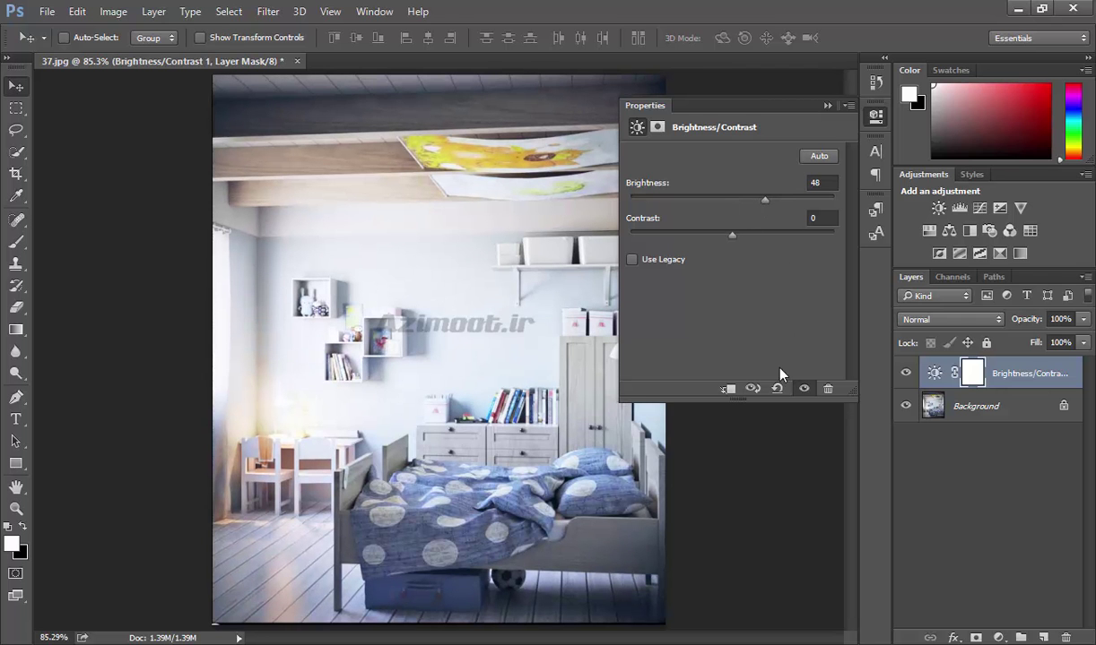
pyautogui.moveTo(731, 236); pyautogui.dragTo(759, 238)
pyautogui.moveTo(715, 199); pyautogui.dragTo(732, 200)
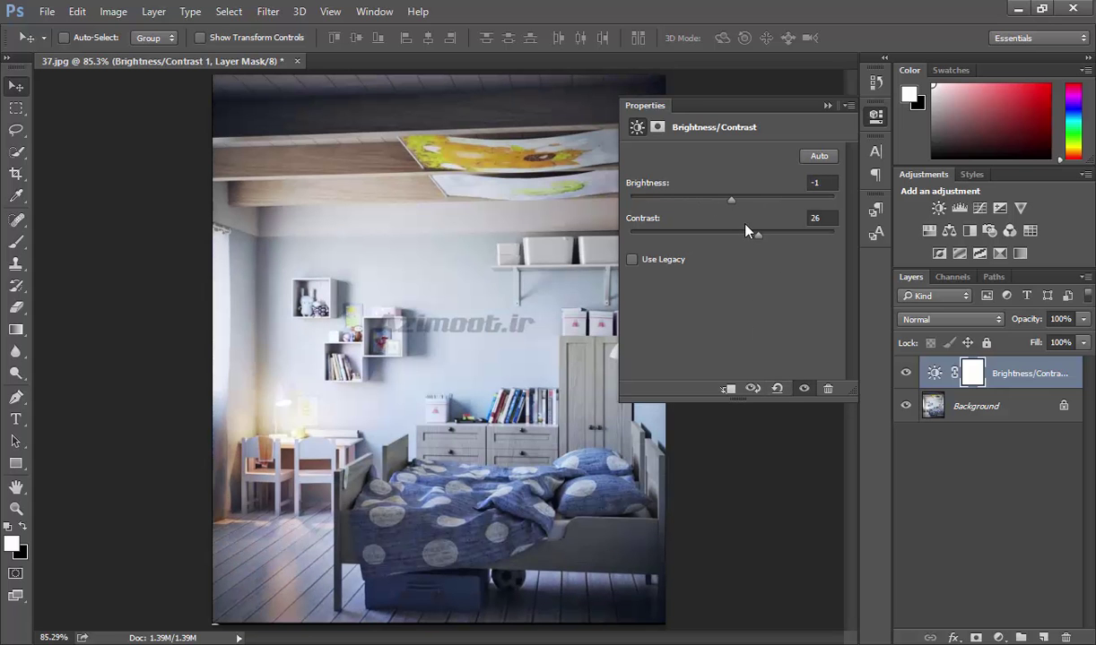
pyautogui.click(777, 391)
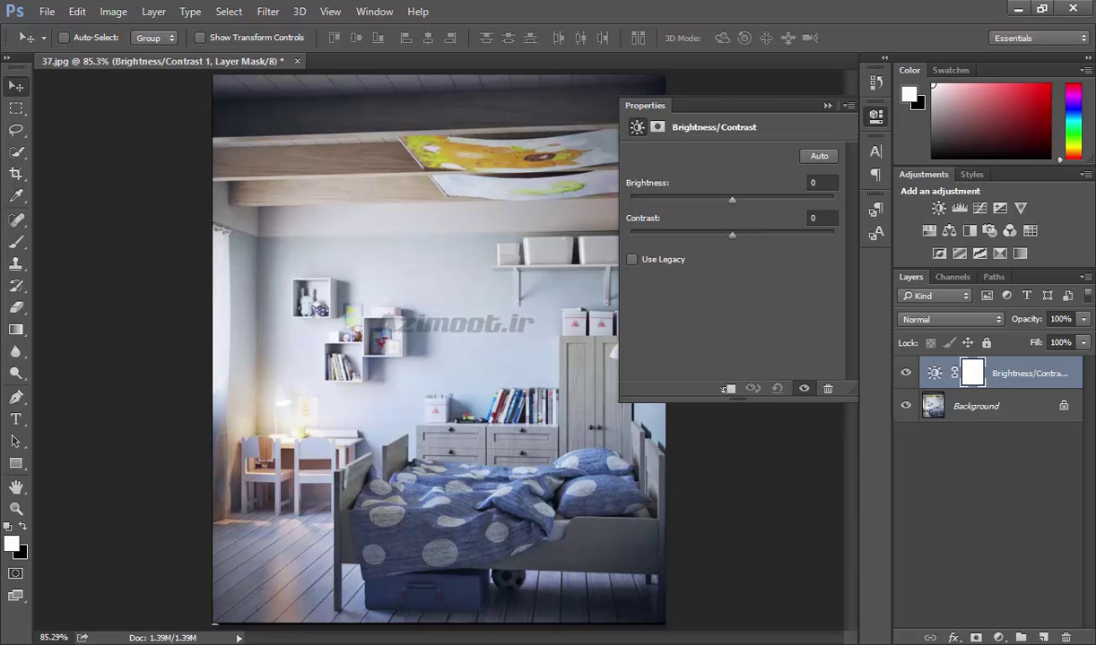
pyautogui.click(1067, 637)
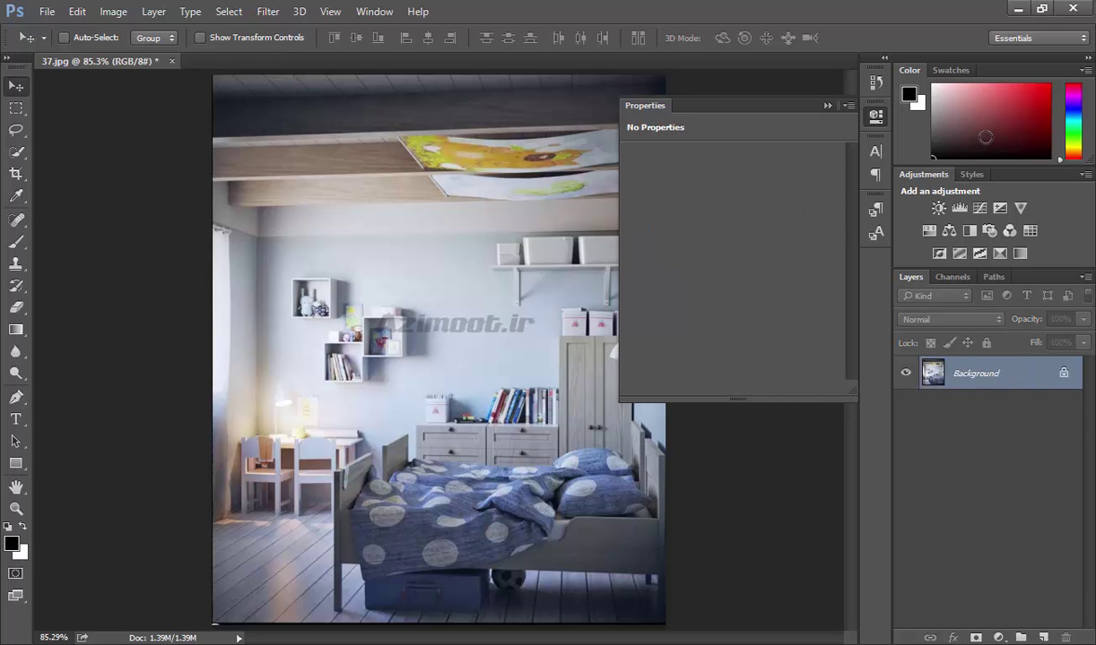
pyautogui.click(938, 208)
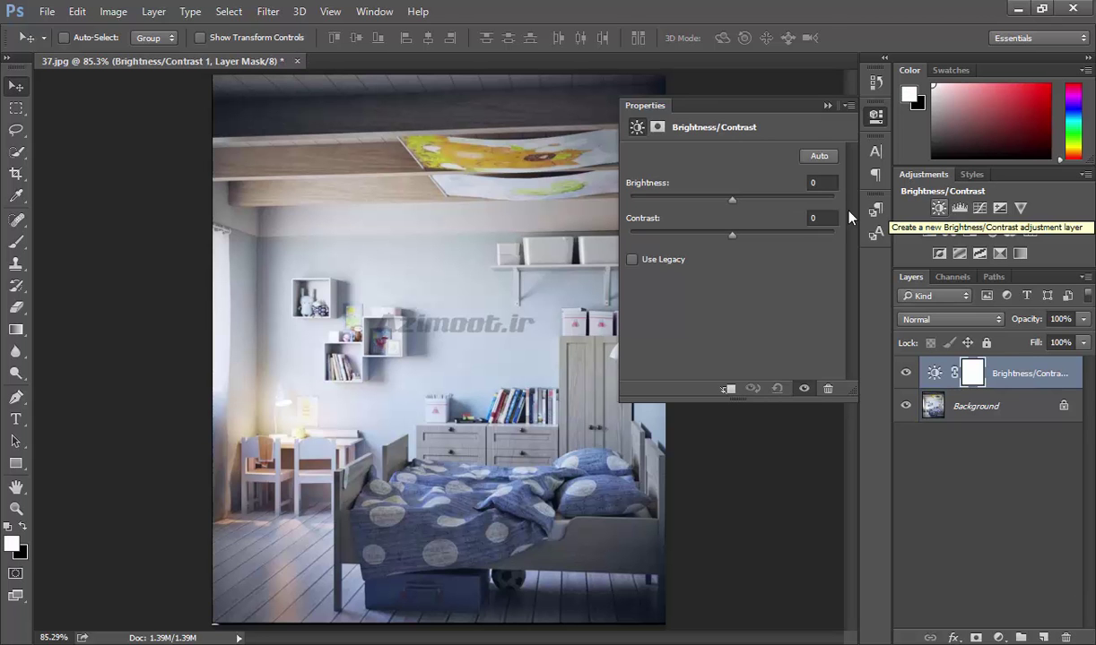
# Experiment with strong positive and negative Brightness/Contrast values, then reset to defaults
pyautogui.moveTo(732, 198); pyautogui.dragTo(770, 199)
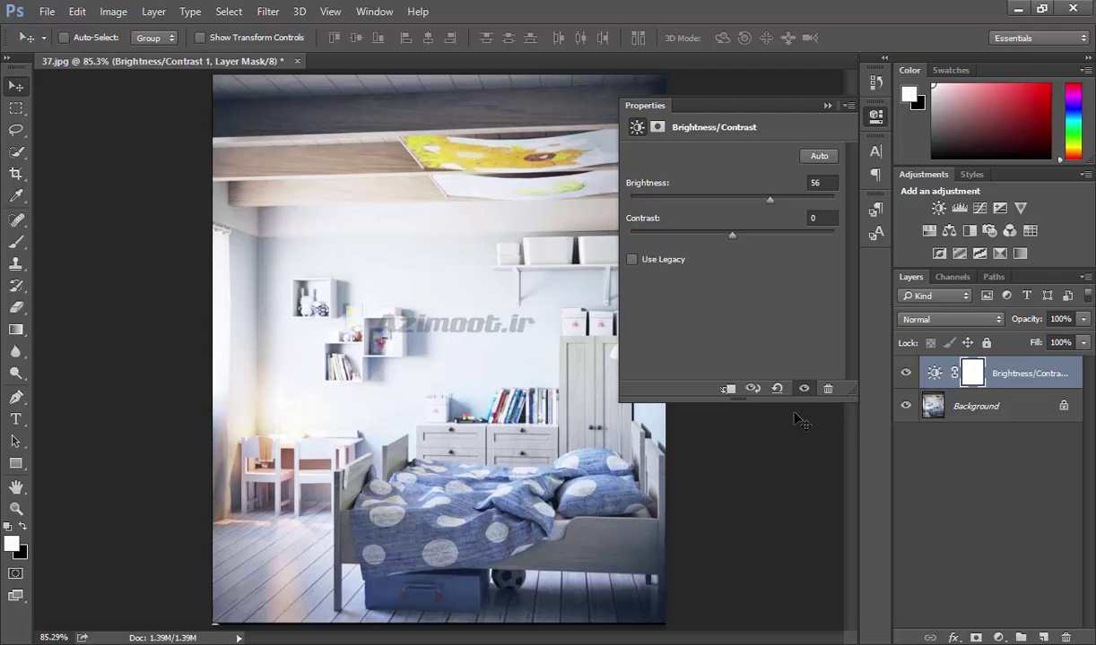
pyautogui.click(776, 389)
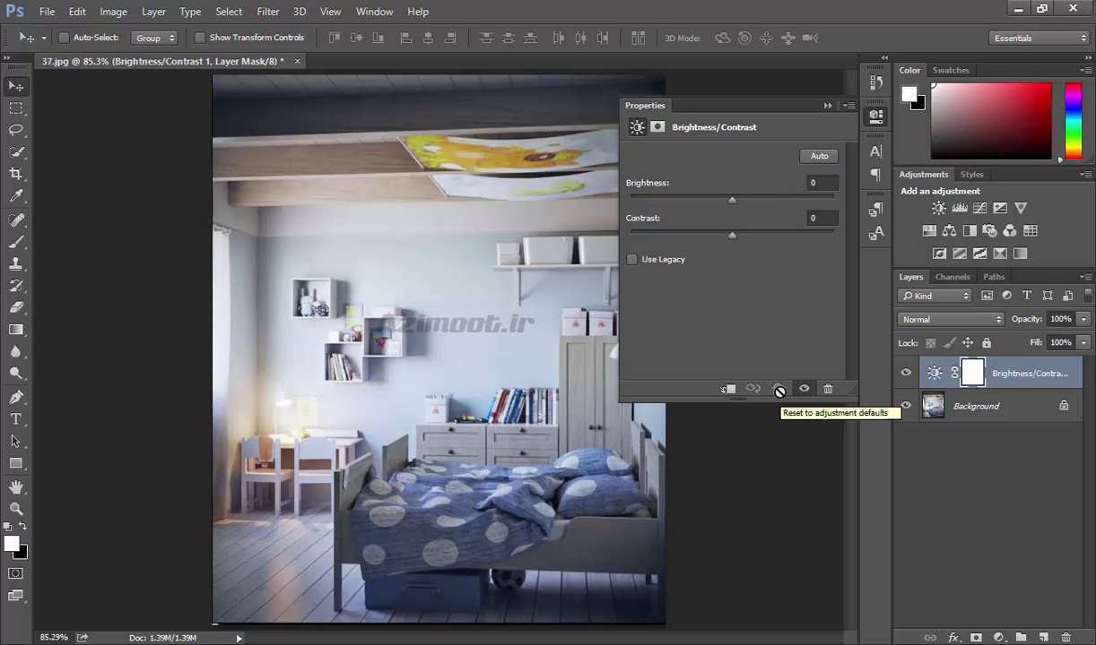
pyautogui.moveTo(731, 198)
pyautogui.mouseDown()
pyautogui.moveTo(771, 199)
pyautogui.moveTo(649, 203)
pyautogui.mouseUp()
pyautogui.moveTo(723, 234); pyautogui.dragTo(693, 235)
pyautogui.moveTo(658, 199); pyautogui.dragTo(790, 199)
pyautogui.moveTo(693, 236); pyautogui.dragTo(658, 235)
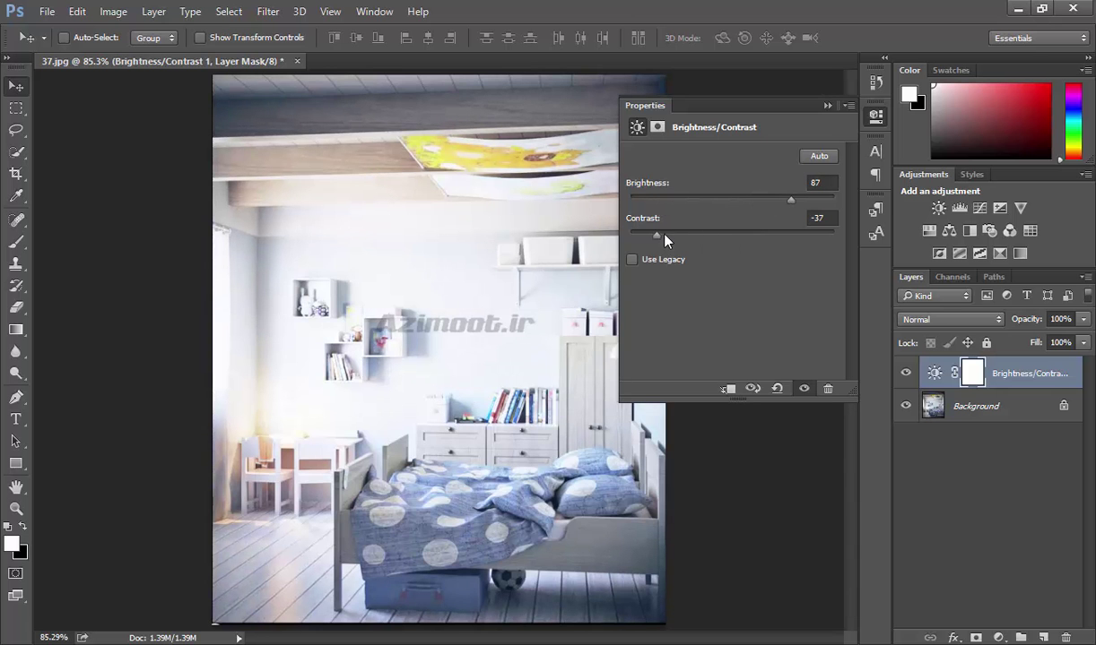
pyautogui.click(777, 388)
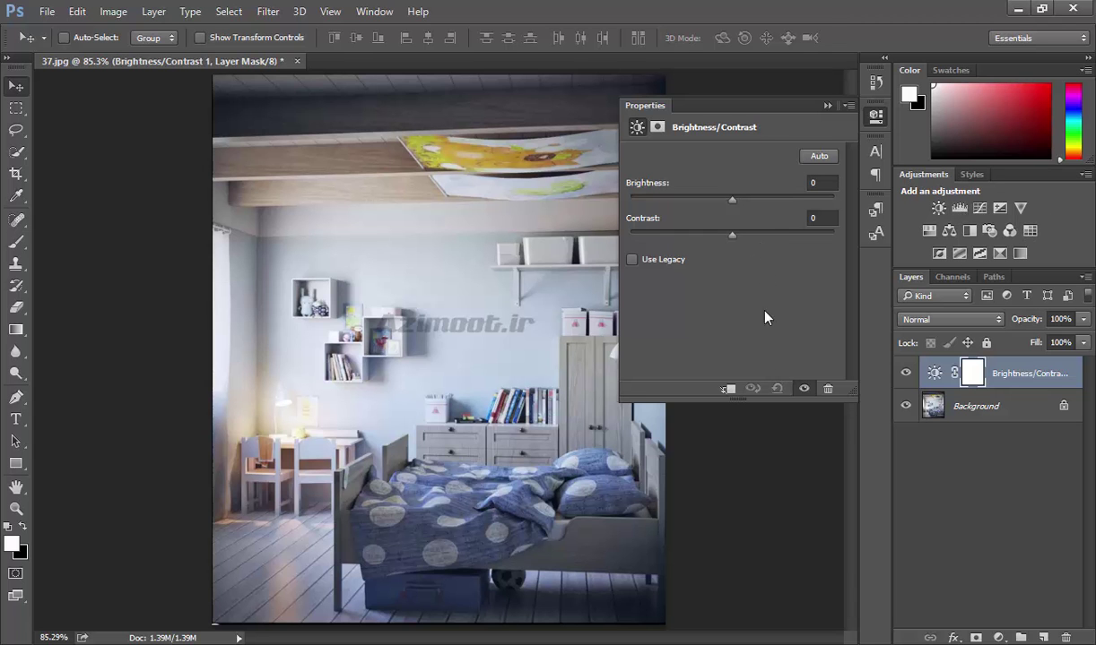
# Set Brightness to 48 and compare against the previous state
pyautogui.moveTo(733, 199); pyautogui.dragTo(764, 199)
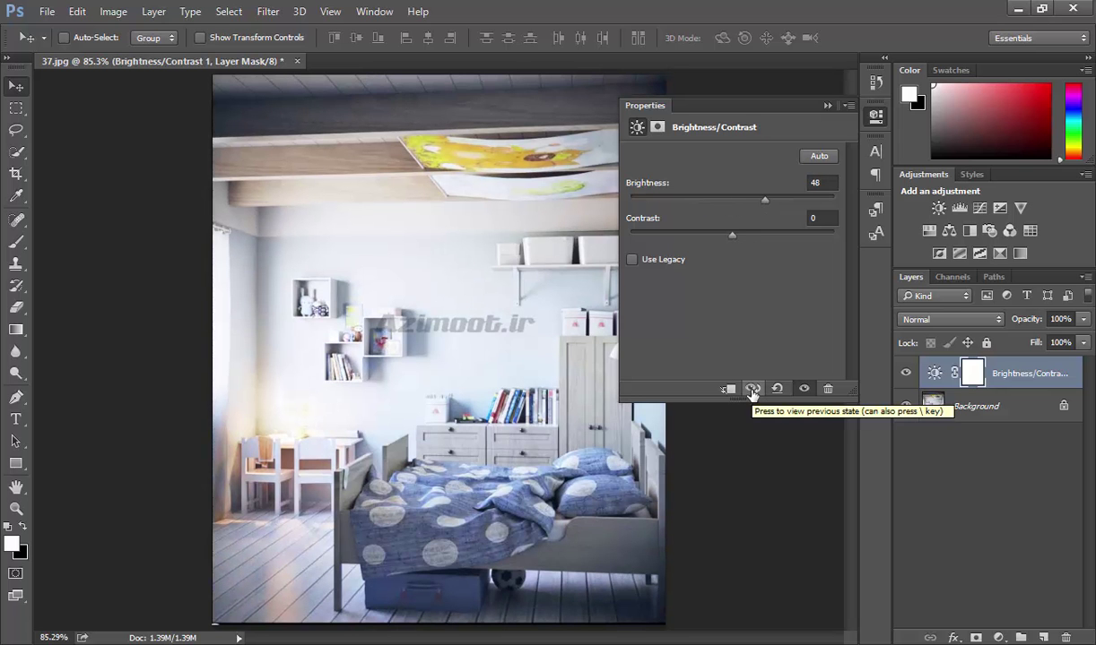
pyautogui.click(752, 391)
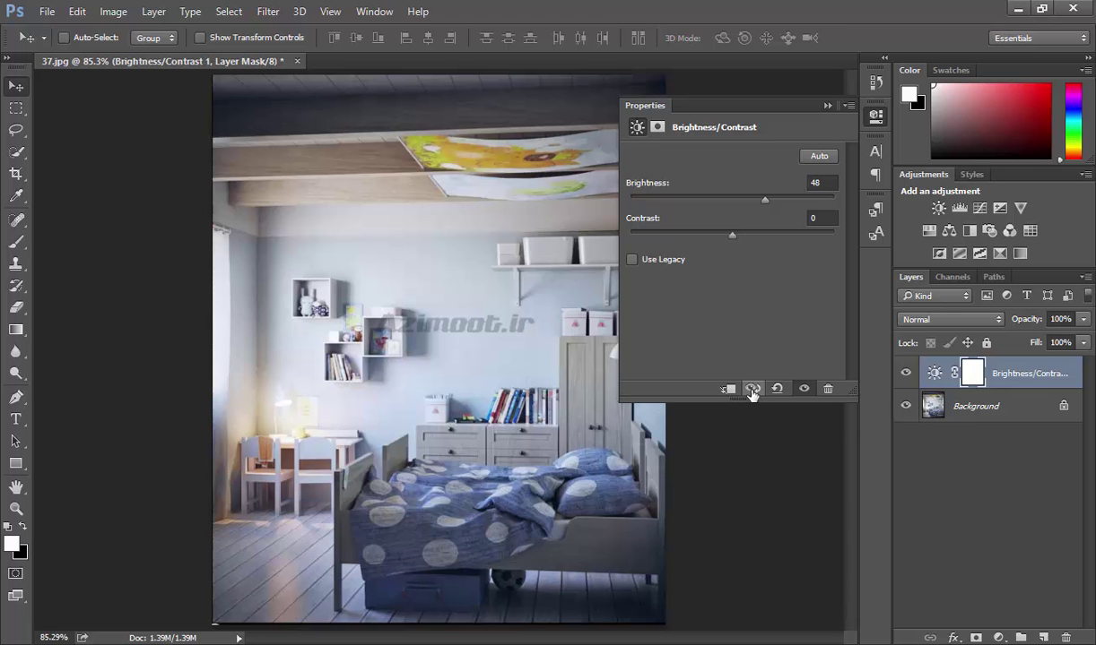
pyautogui.click(752, 391)
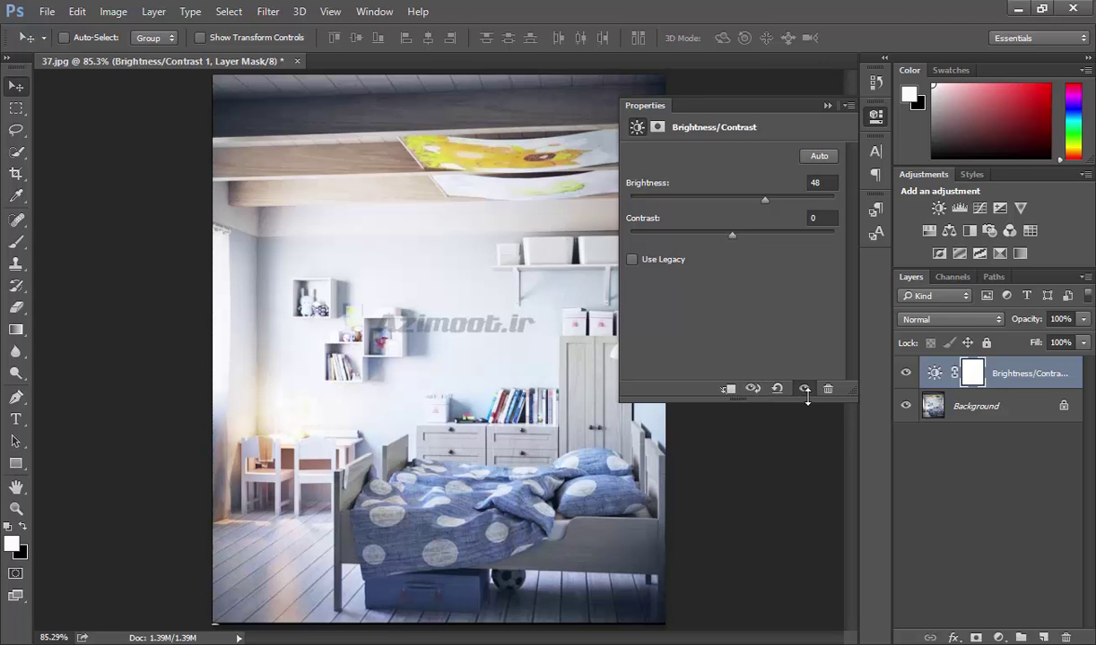
# Compare the Brightness 48 render with the original, then clip the adjustment to Background
pyautogui.click(905, 373)
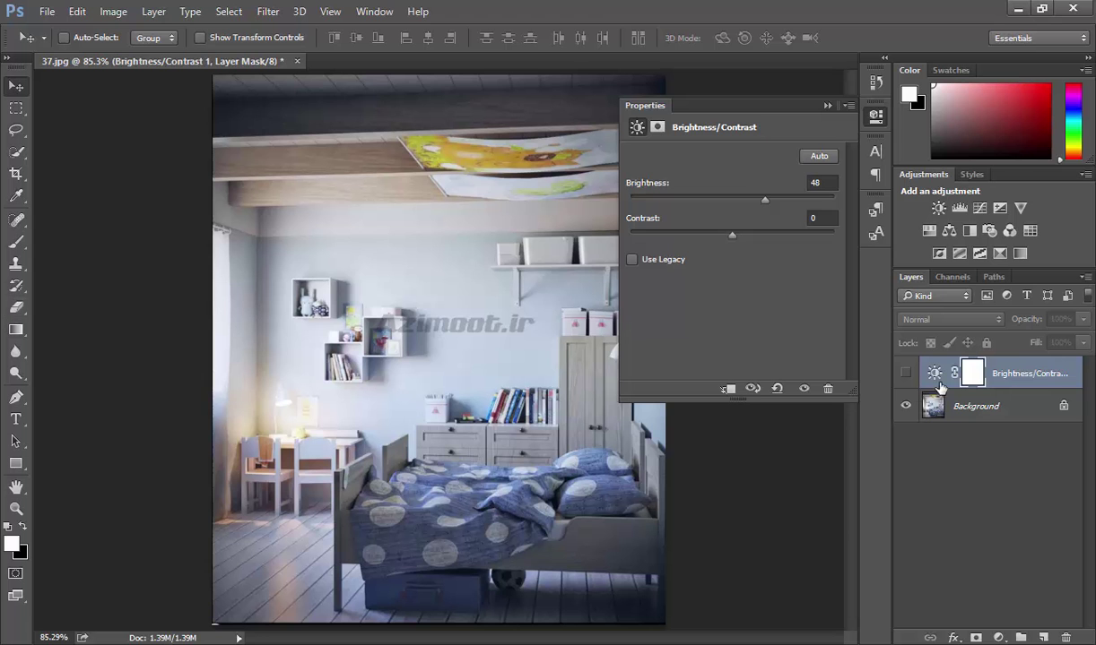
pyautogui.click(803, 390)
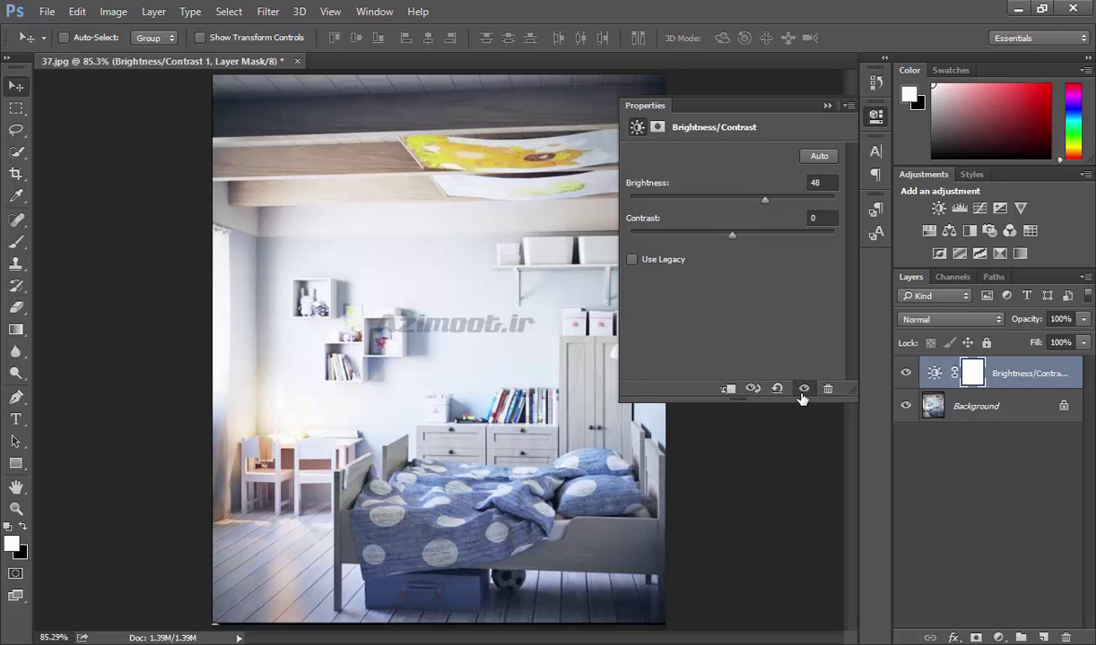
pyautogui.click(750, 391)
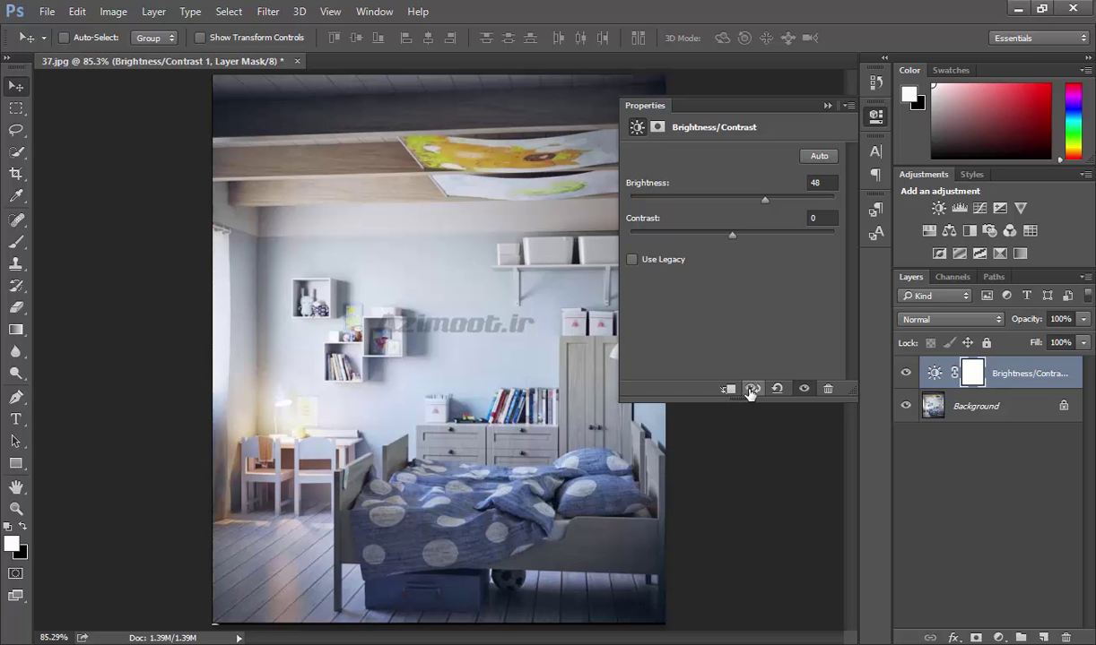
pyautogui.click(750, 391)
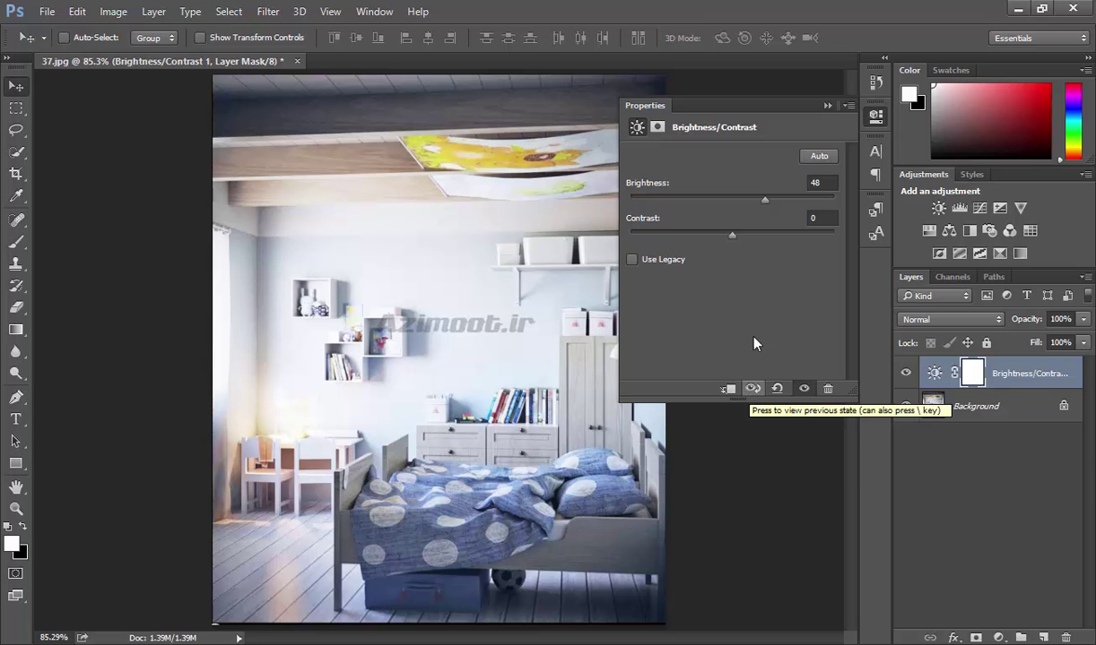
pyautogui.click(751, 392)
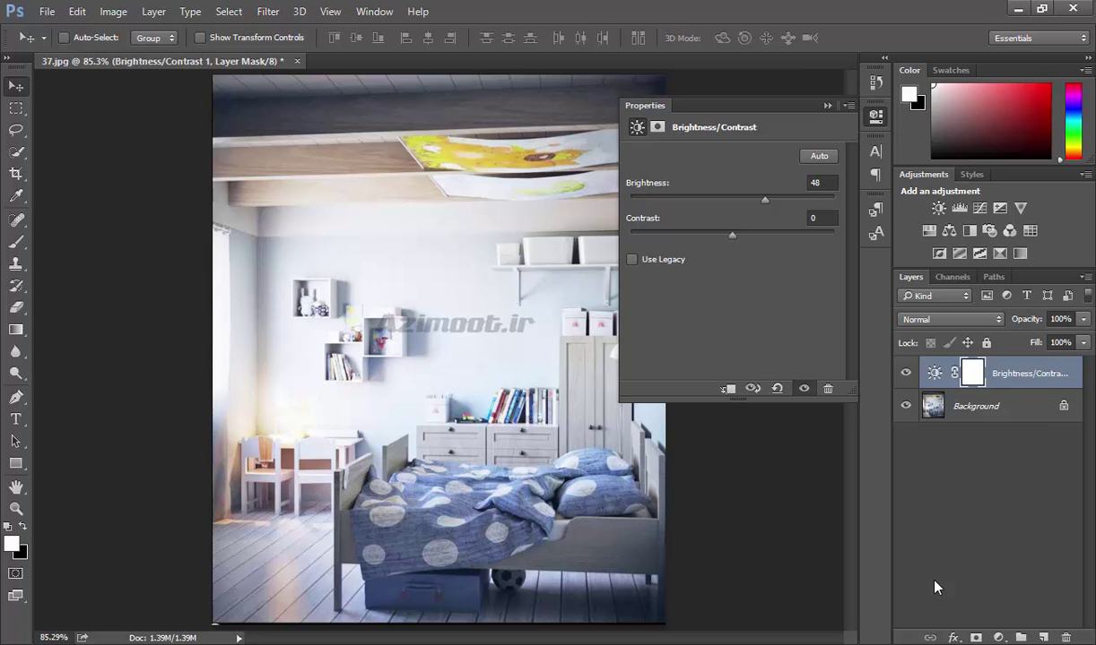
pyautogui.click(722, 391)
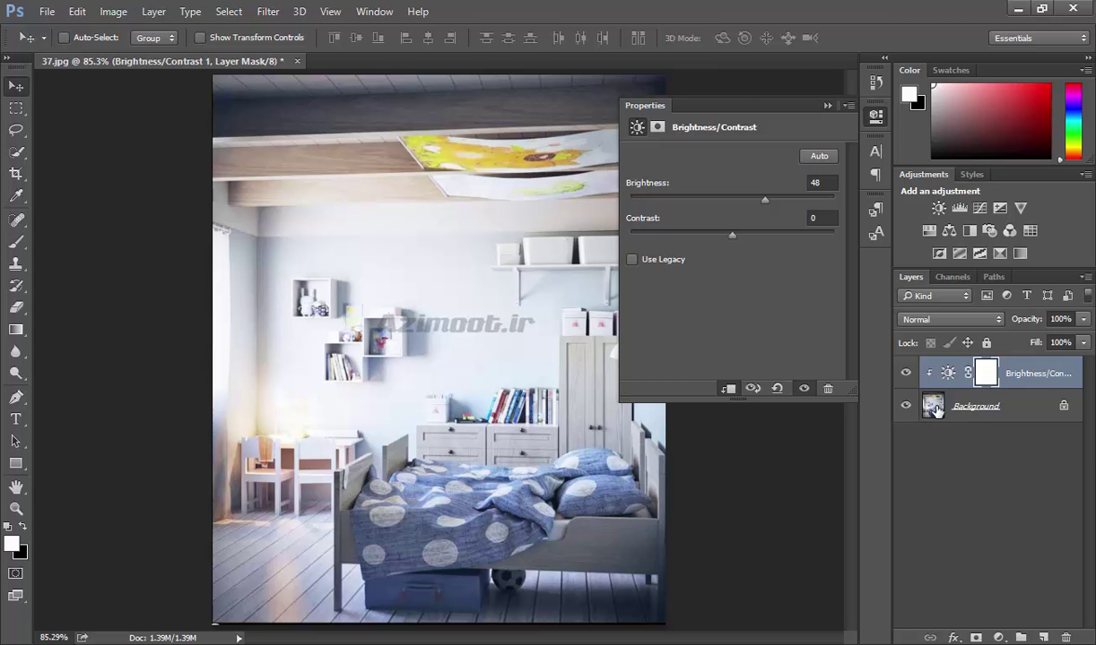
# Unclip the adjustment, test Brightness 20 and -90, then reset Brightness to 0
pyautogui.click(937, 410)
pyautogui.click(919, 363)
pyautogui.click(729, 388)
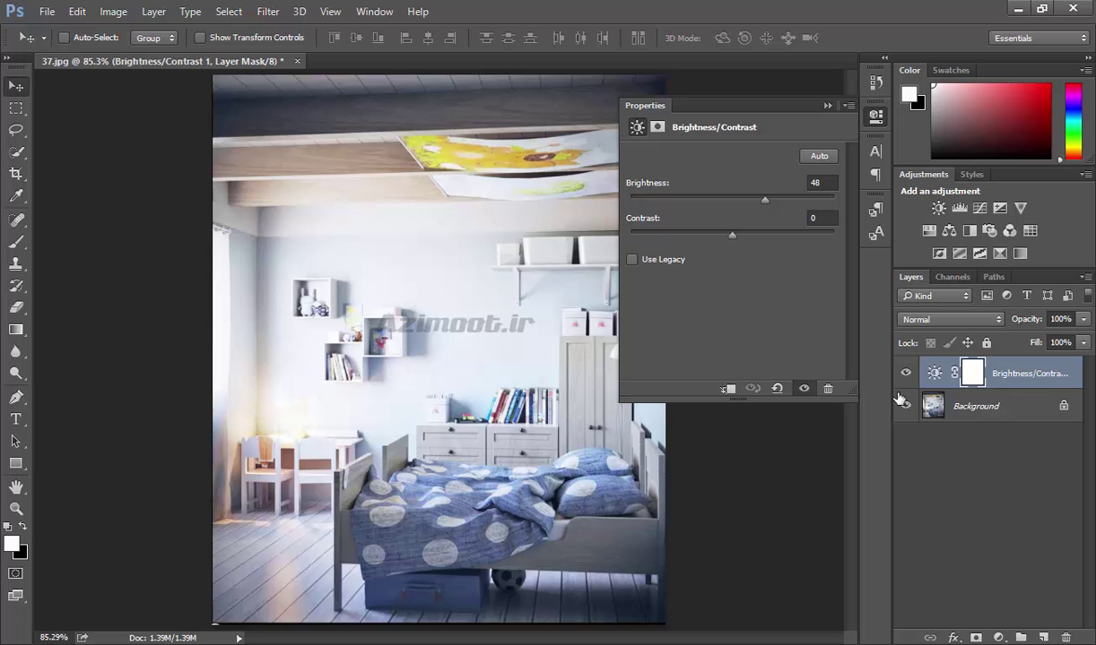
pyautogui.moveTo(764, 199)
pyautogui.mouseDown()
pyautogui.moveTo(625, 212)
pyautogui.moveTo(736, 199)
pyautogui.mouseUp()
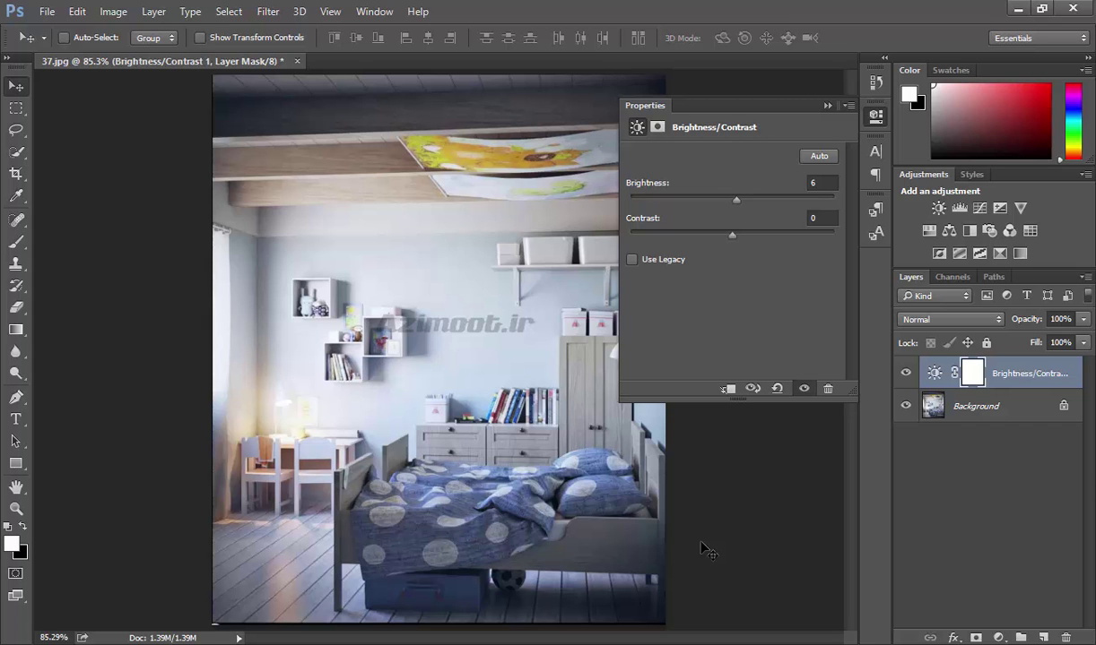
pyautogui.moveTo(736, 200)
pyautogui.mouseDown()
pyautogui.moveTo(671, 200)
pyautogui.moveTo(735, 225)
pyautogui.mouseUp()
pyautogui.click(778, 389)
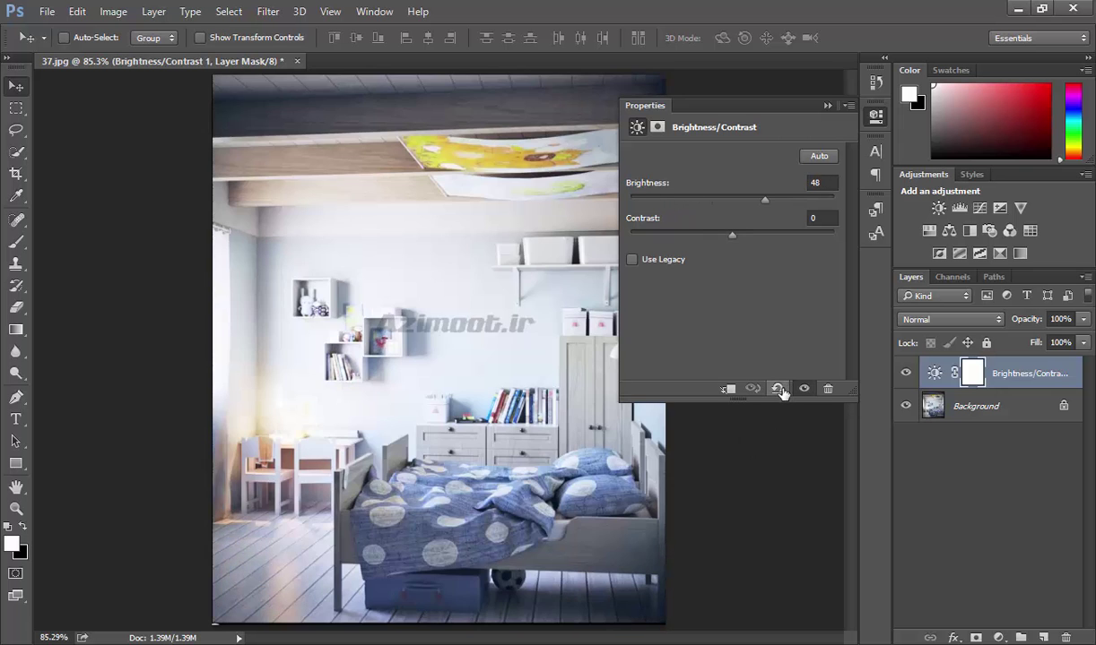
pyautogui.click(778, 390)
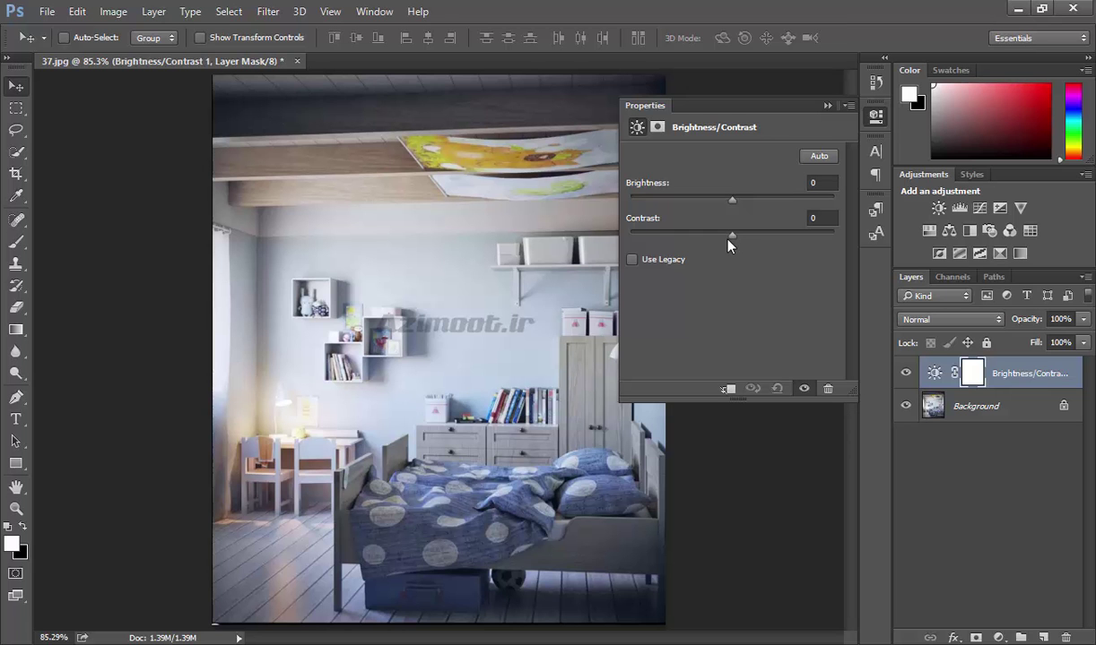
# Raise Contrast to 31 and 100, reset, then sweep it from 50 down to -50
pyautogui.moveTo(738, 238); pyautogui.dragTo(766, 240)
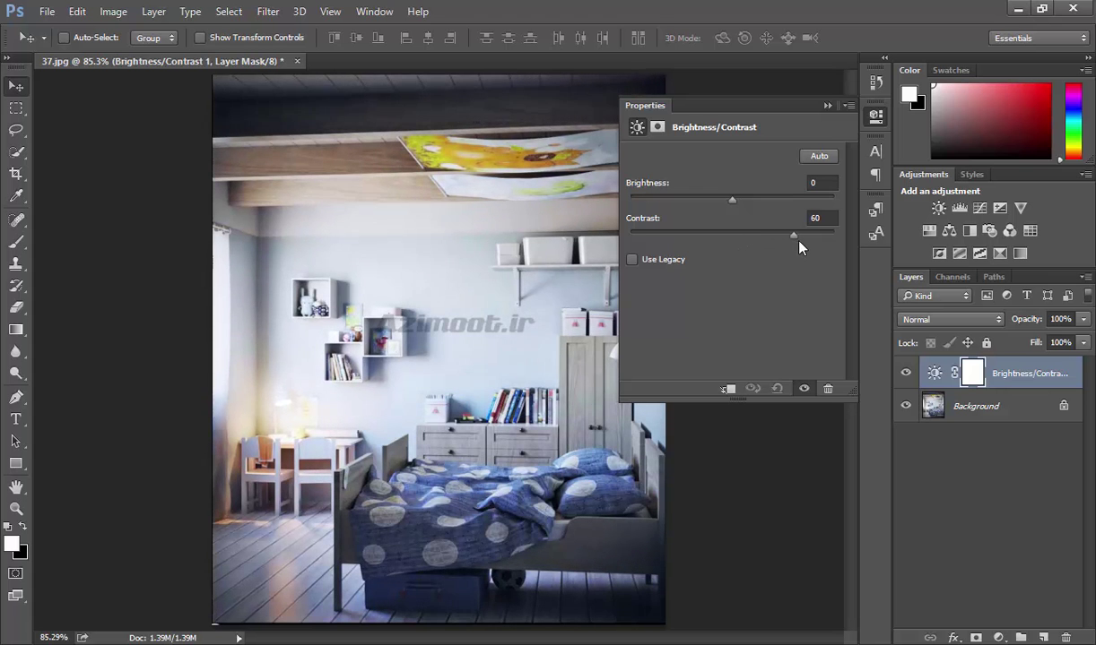
pyautogui.moveTo(834, 247); pyautogui.dragTo(844, 247)
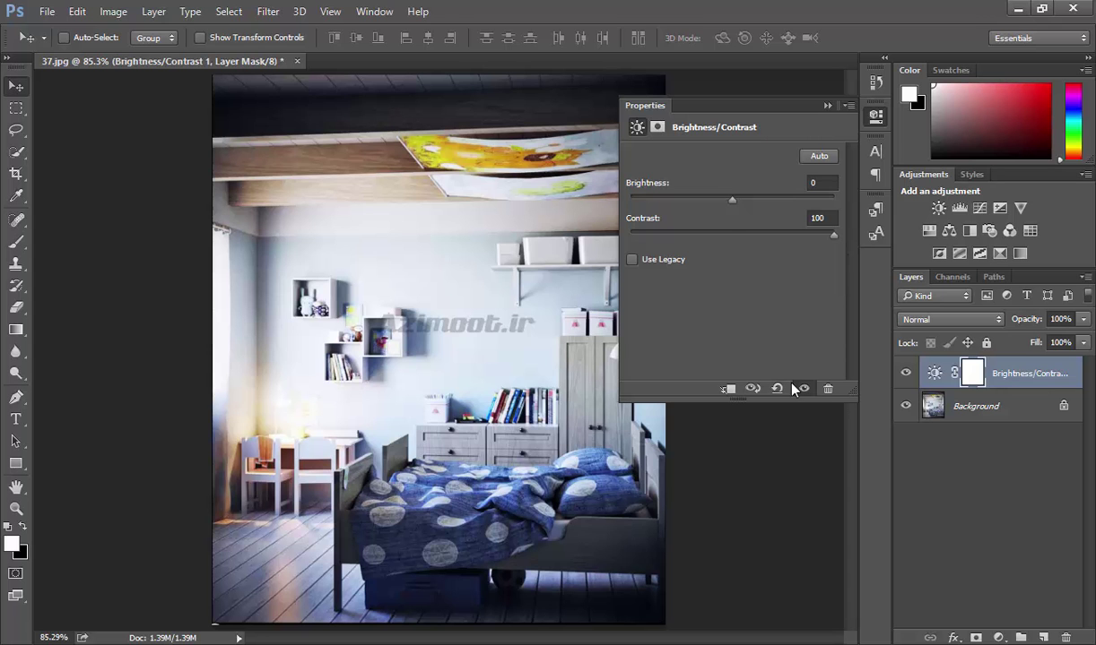
pyautogui.click(776, 388)
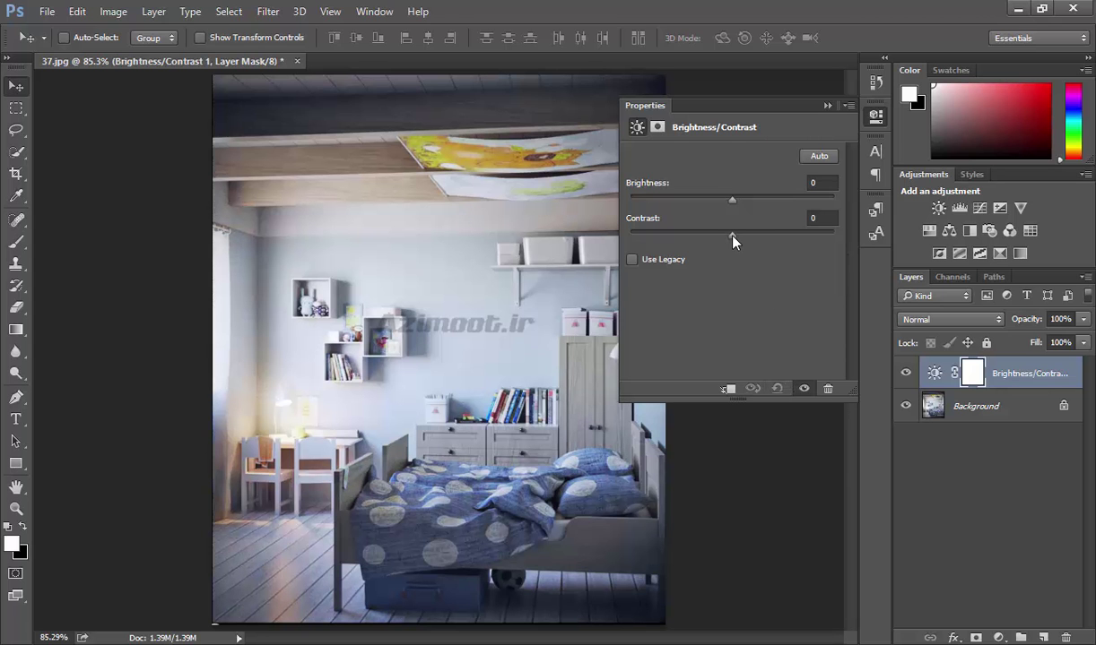
pyautogui.moveTo(733, 234); pyautogui.dragTo(784, 235)
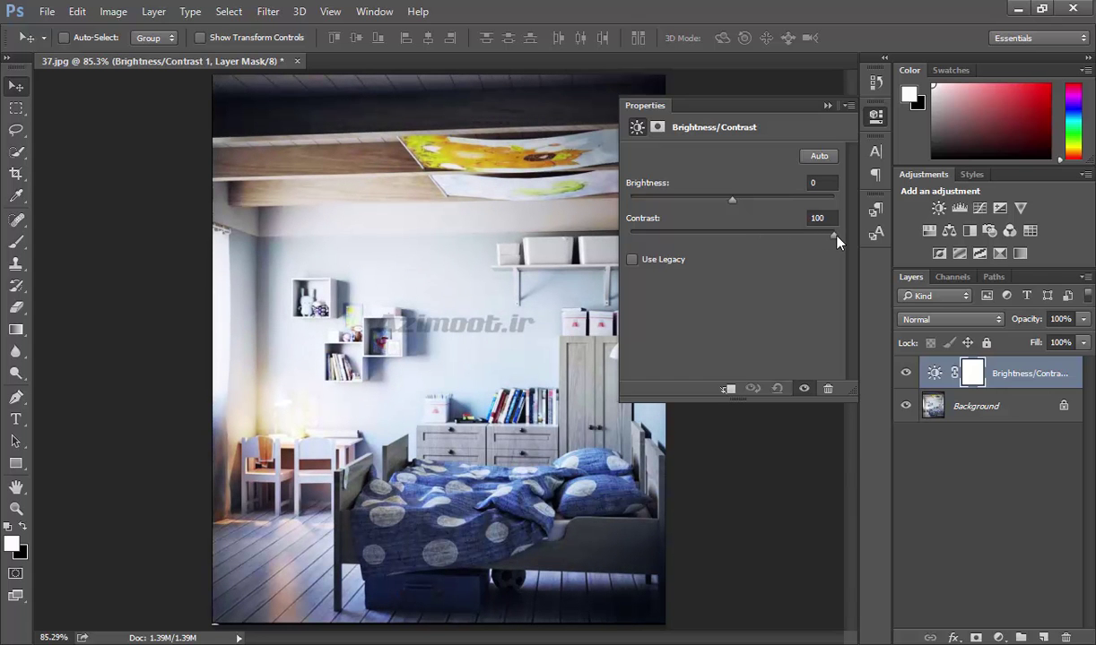
pyautogui.moveTo(811, 239); pyautogui.dragTo(714, 242)
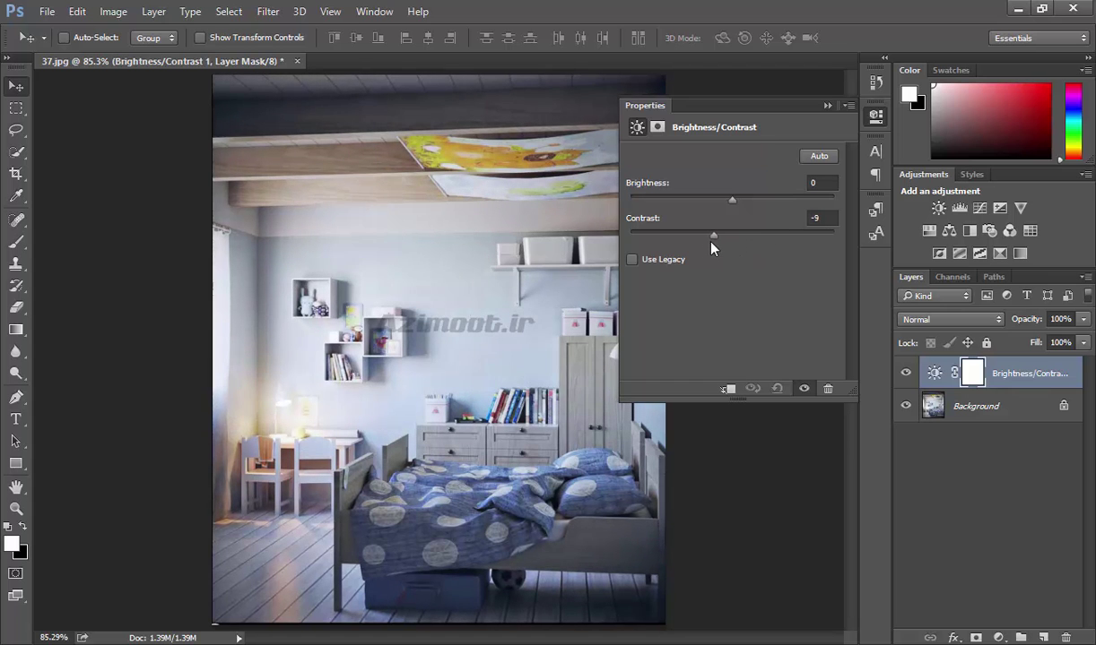
pyautogui.moveTo(660, 246); pyautogui.dragTo(635, 247)
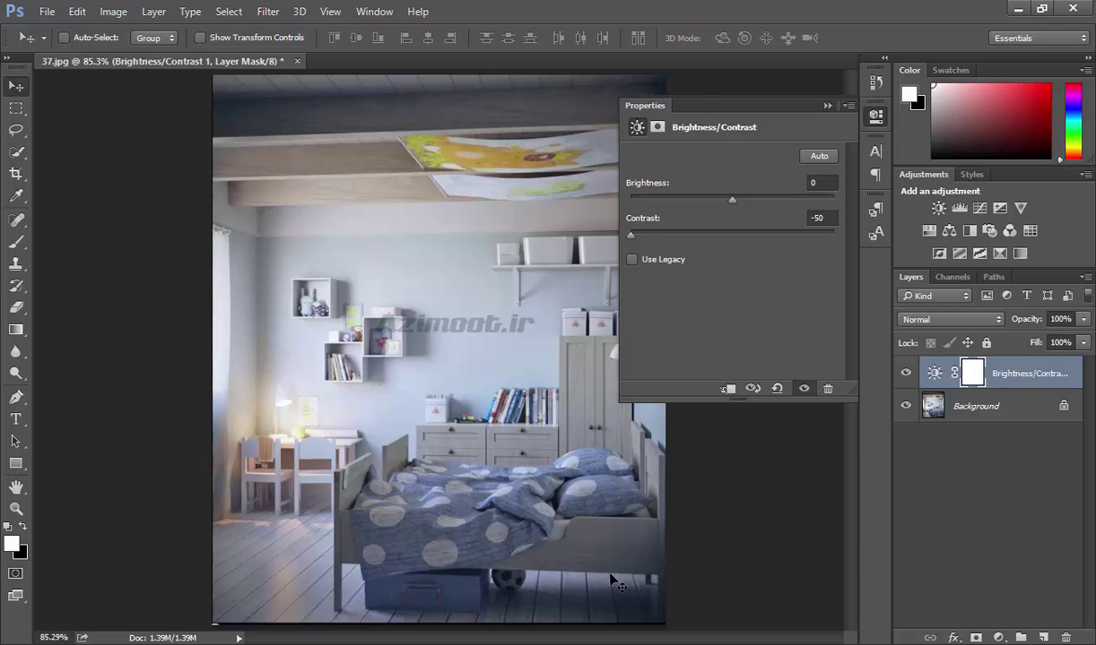
# Reset Contrast, flatten it to -46, then raise it to 27
pyautogui.click(778, 390)
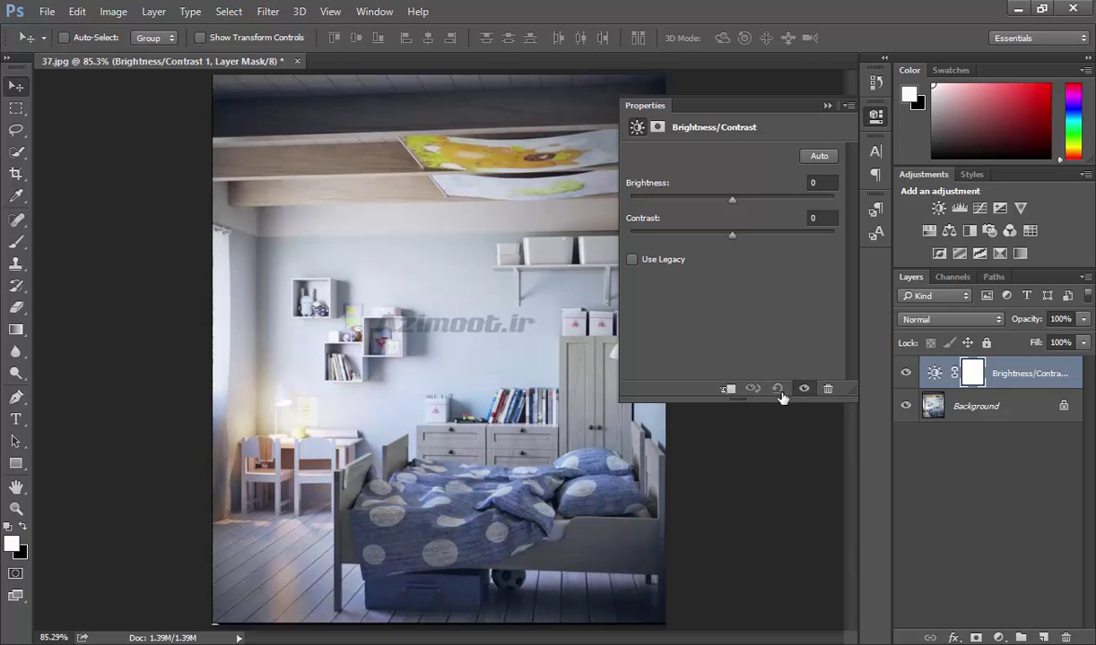
pyautogui.moveTo(732, 235); pyautogui.dragTo(636, 235)
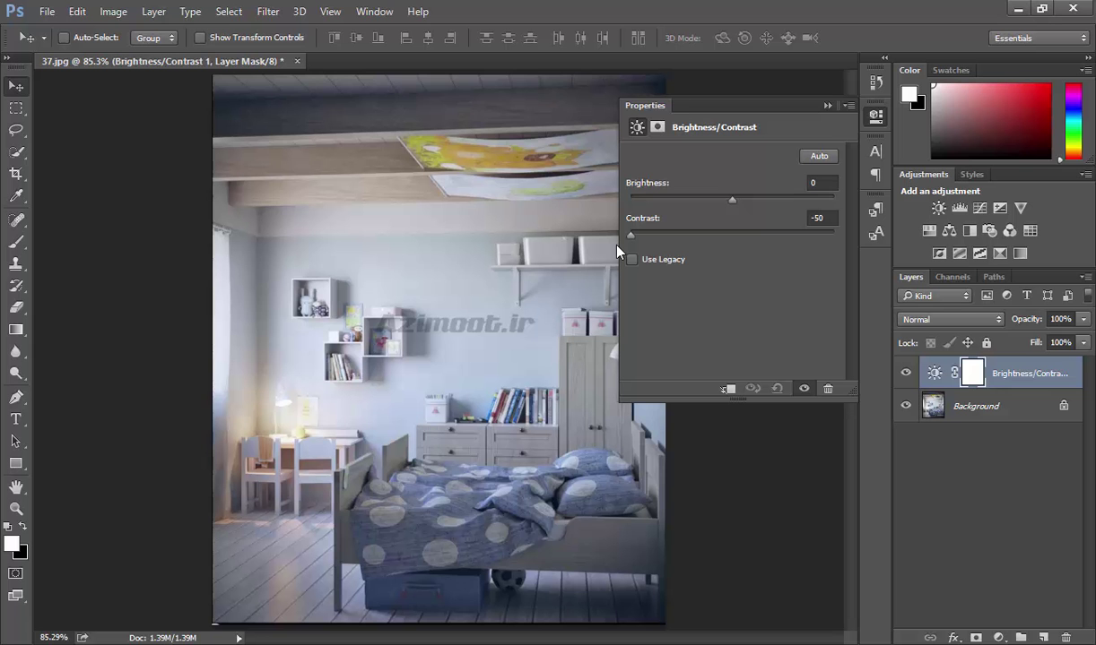
pyautogui.moveTo(630, 235)
pyautogui.mouseDown()
pyautogui.moveTo(877, 236)
pyautogui.moveTo(627, 235)
pyautogui.mouseUp()
pyautogui.moveTo(630, 235)
pyautogui.mouseDown()
pyautogui.moveTo(868, 235)
pyautogui.moveTo(782, 235)
pyautogui.moveTo(733, 251)
pyautogui.mouseUp()
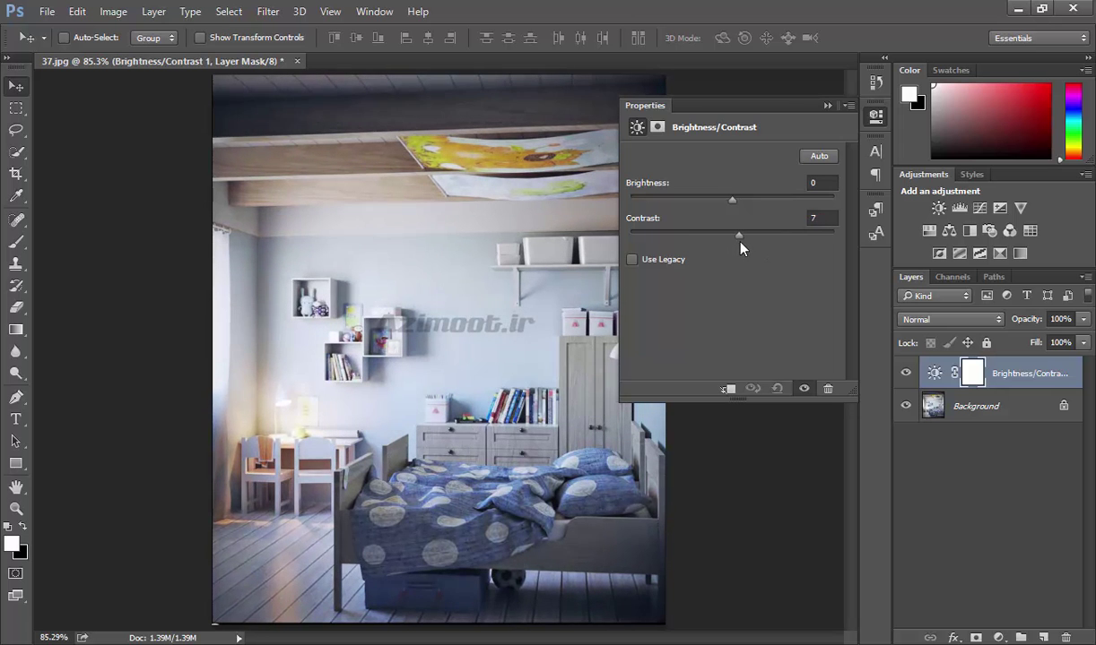
# Raise Brightness to 45 and toggle the layer's visibility to compare before and after
pyautogui.moveTo(732, 199); pyautogui.dragTo(761, 205)
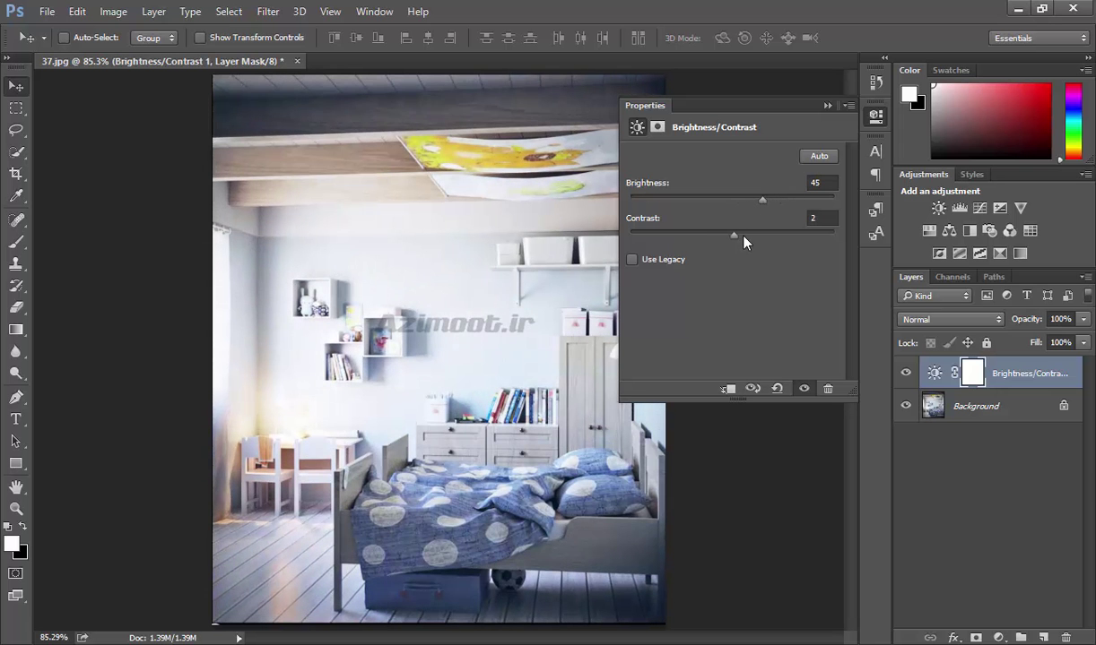
pyautogui.click(804, 390)
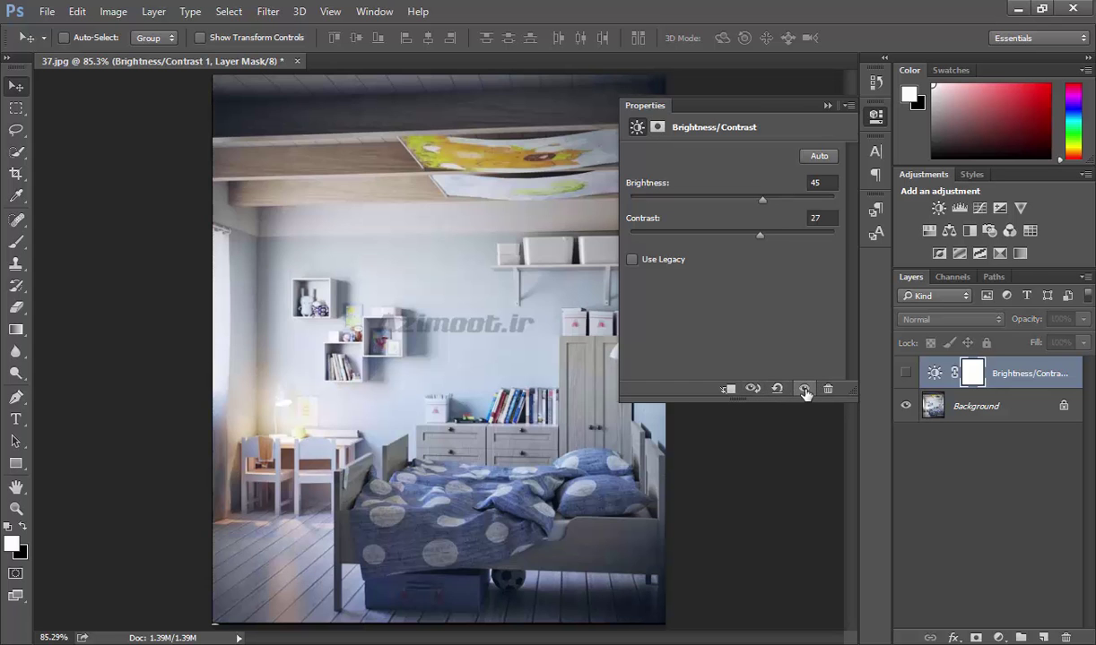
pyautogui.click(805, 389)
pyautogui.click(805, 390)
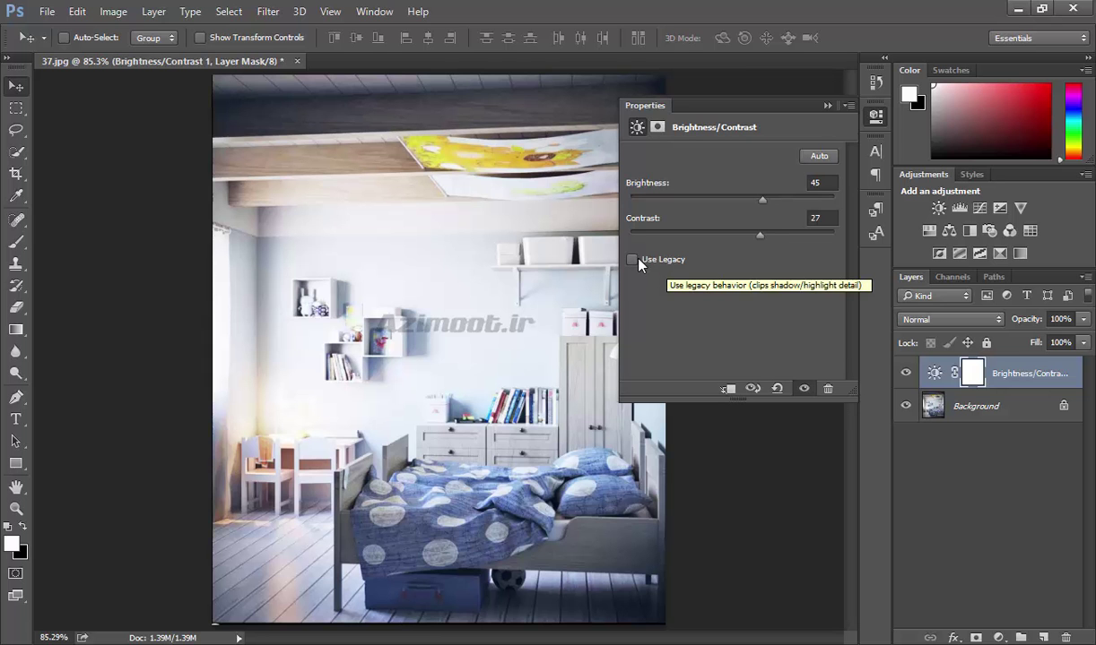
# Push Brightness to extreme values, resetting the adjustment to 0 after each test
pyautogui.click(777, 388)
pyautogui.moveTo(733, 201)
pyautogui.mouseDown()
pyautogui.moveTo(841, 201)
pyautogui.moveTo(589, 208)
pyautogui.mouseUp()
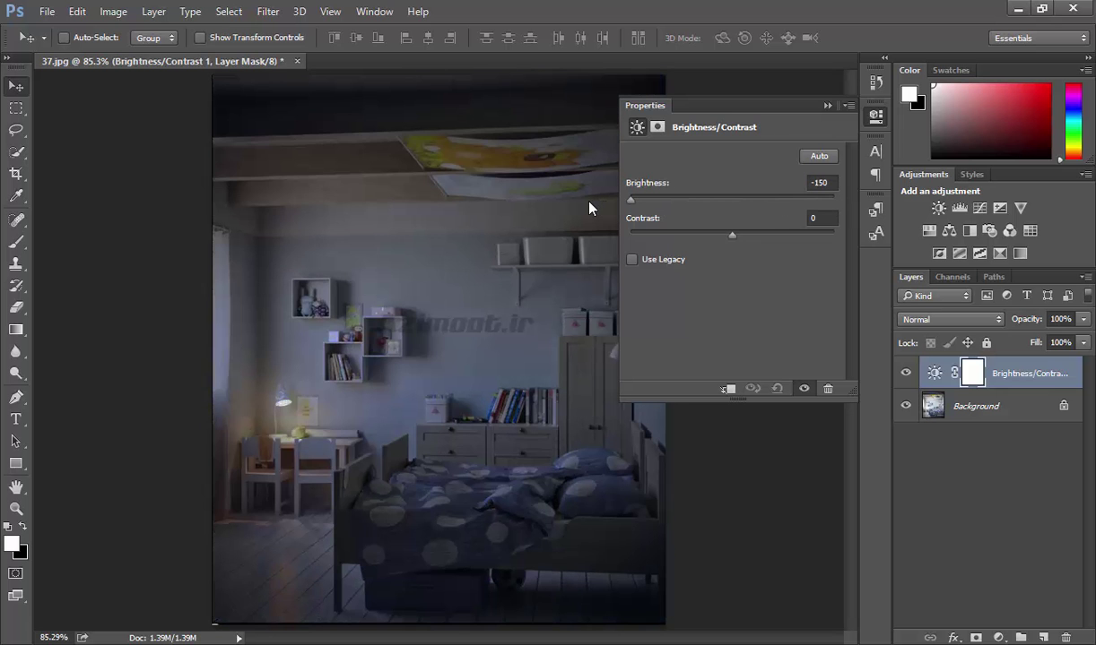
pyautogui.click(777, 388)
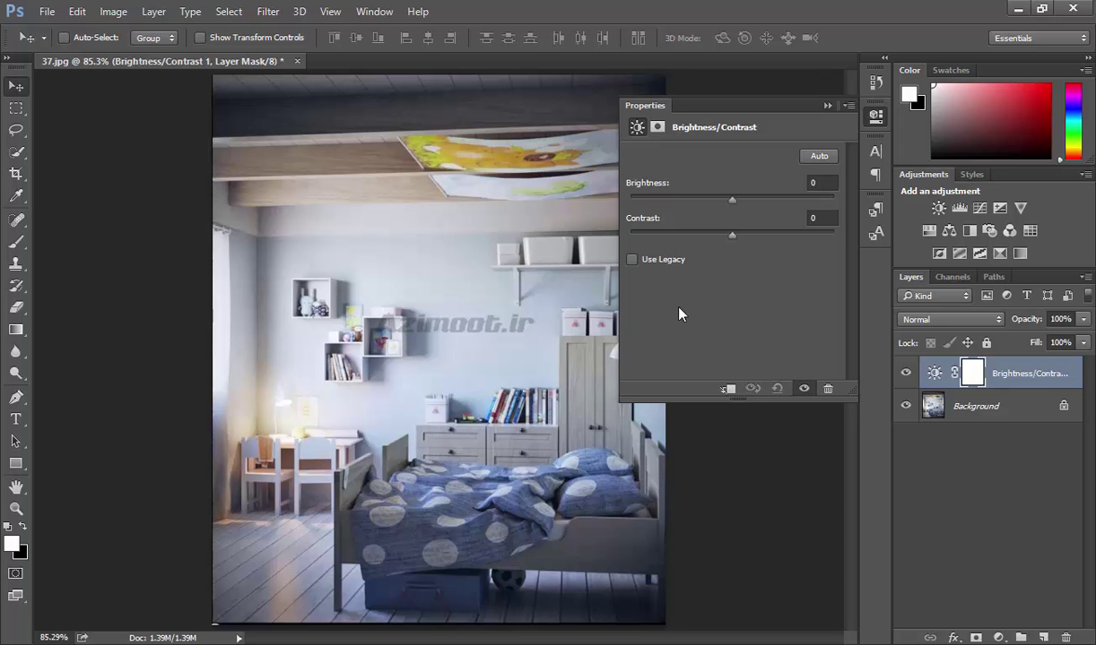
pyautogui.moveTo(731, 200)
pyautogui.mouseDown()
pyautogui.moveTo(797, 200)
pyautogui.moveTo(587, 208)
pyautogui.moveTo(731, 200)
pyautogui.mouseUp()
pyautogui.click(776, 389)
# Test extreme Contrast values, including with Use Legacy, then reset Brightness and Contrast to 0
pyautogui.moveTo(734, 236)
pyautogui.mouseDown()
pyautogui.moveTo(873, 237)
pyautogui.moveTo(579, 234)
pyautogui.mouseUp()
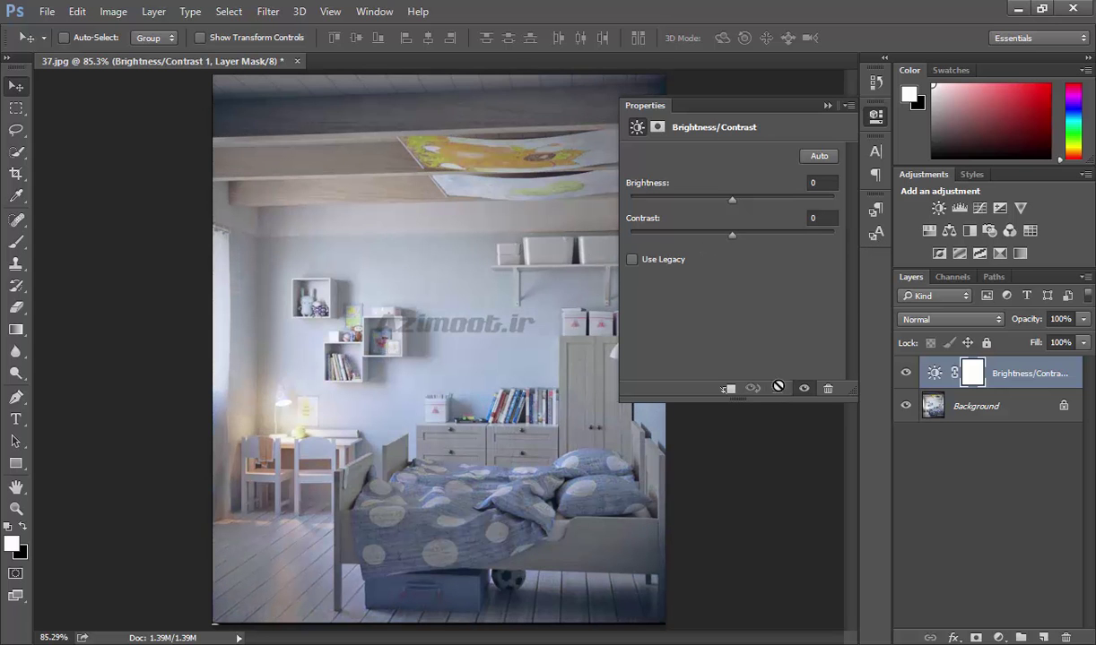
pyautogui.click(777, 388)
pyautogui.click(672, 260)
pyautogui.moveTo(758, 242)
pyautogui.mouseDown()
pyautogui.moveTo(881, 244)
pyautogui.moveTo(638, 237)
pyautogui.mouseUp()
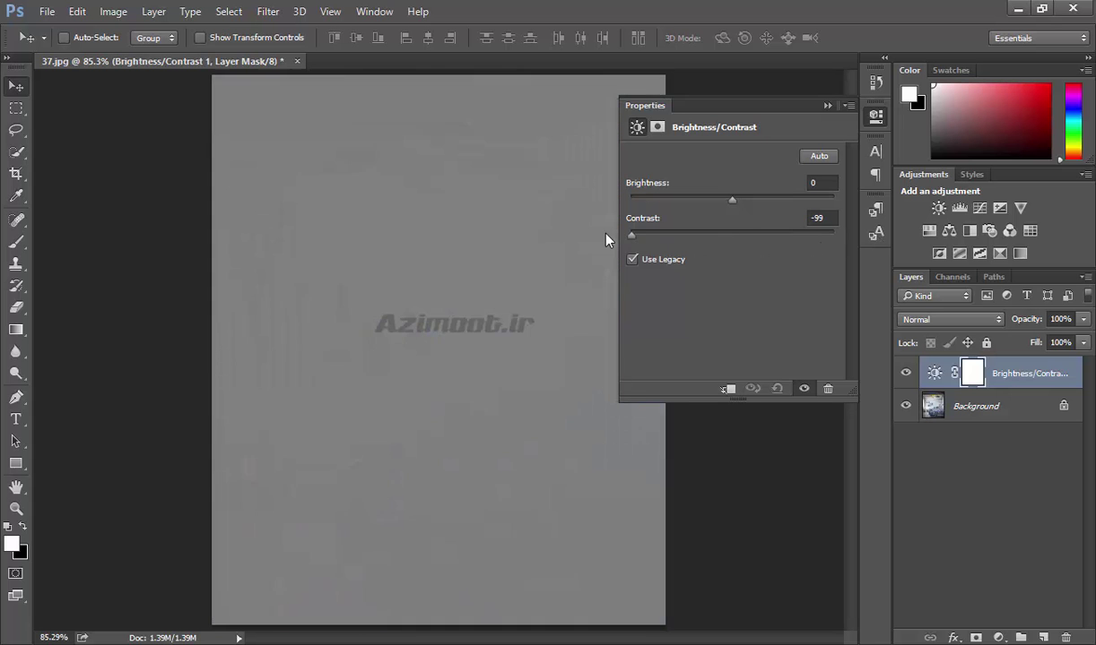
pyautogui.hotkey('ctrl', 'z')
pyautogui.click(679, 261)
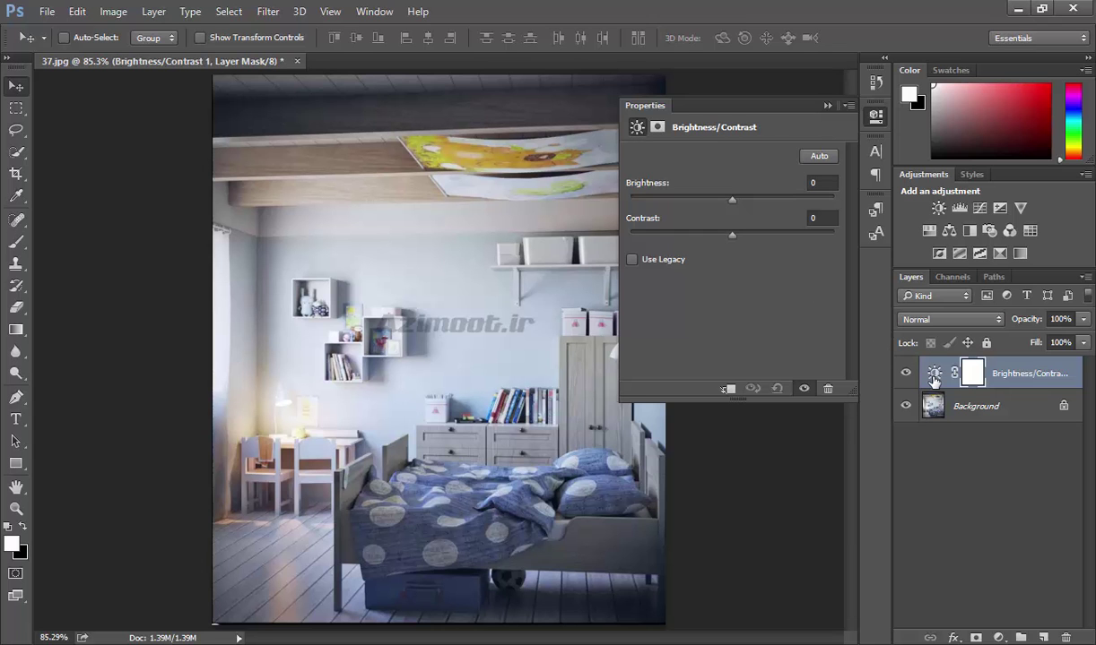
pyautogui.click(658, 129)
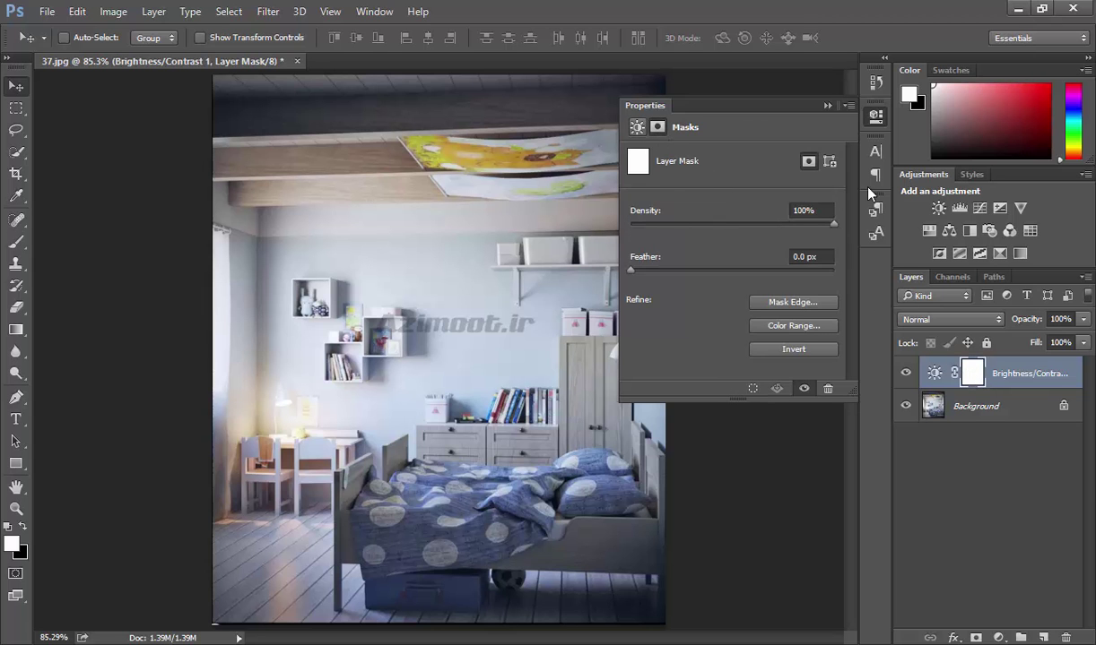
pyautogui.click(959, 209)
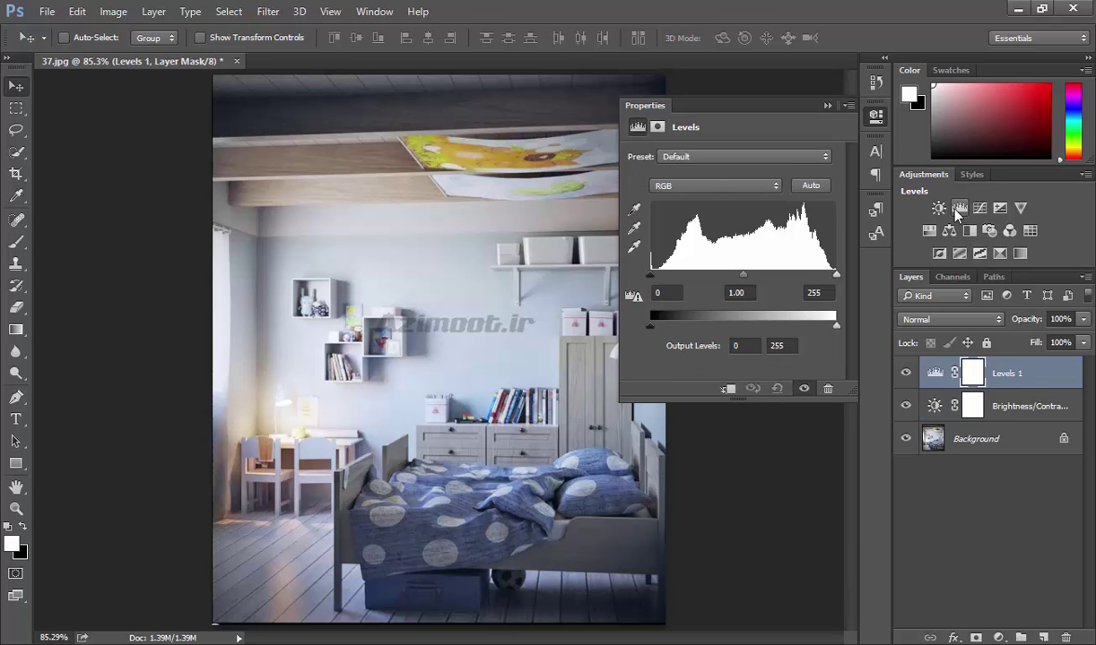
pyautogui.click(658, 127)
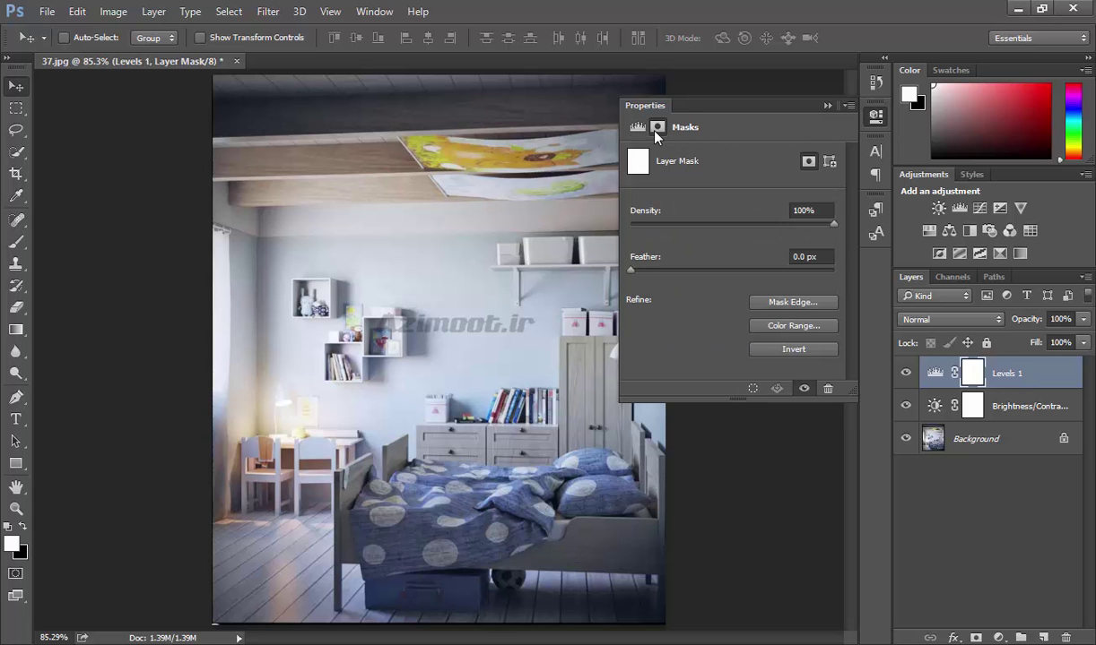
pyautogui.click(980, 209)
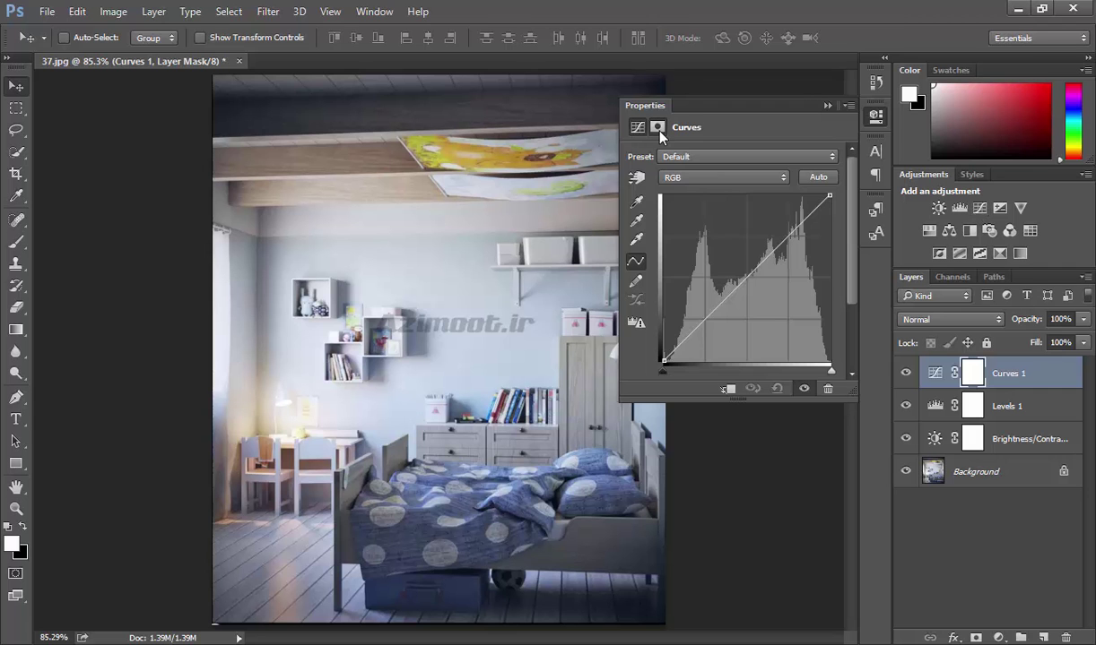
pyautogui.click(658, 128)
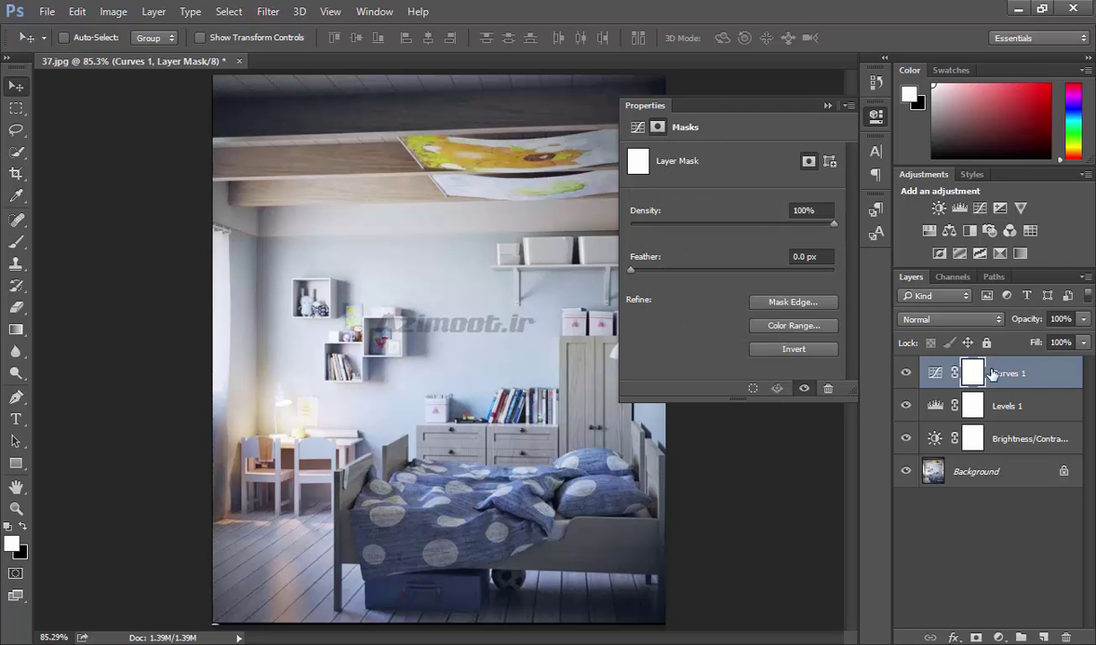
pyautogui.click(935, 406)
pyautogui.click(934, 438)
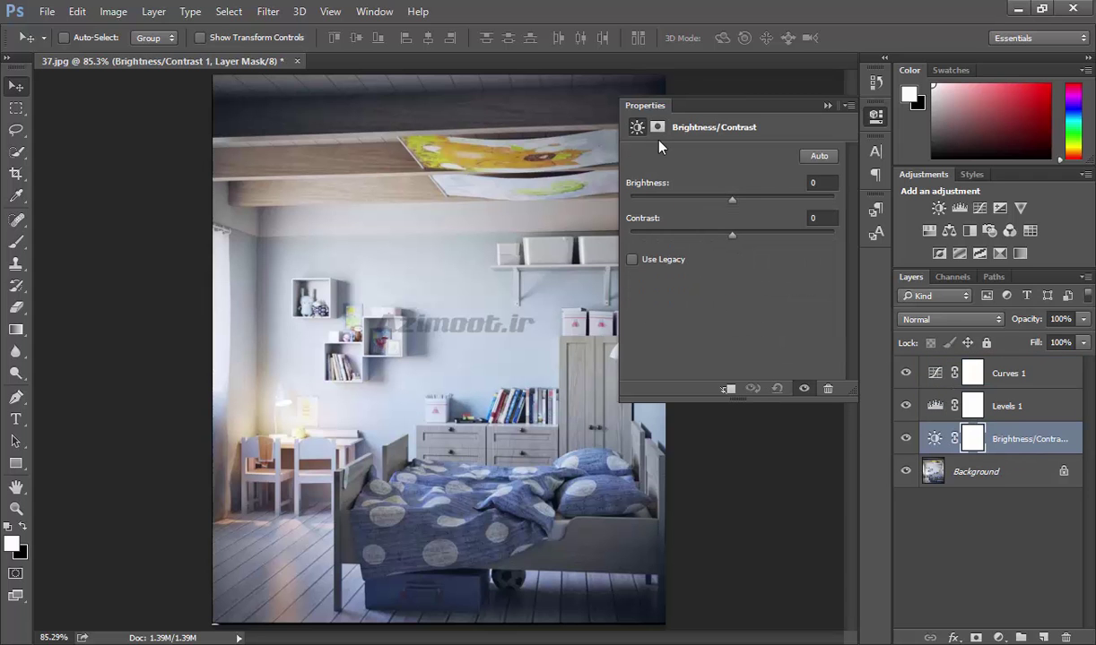
pyautogui.click(996, 367)
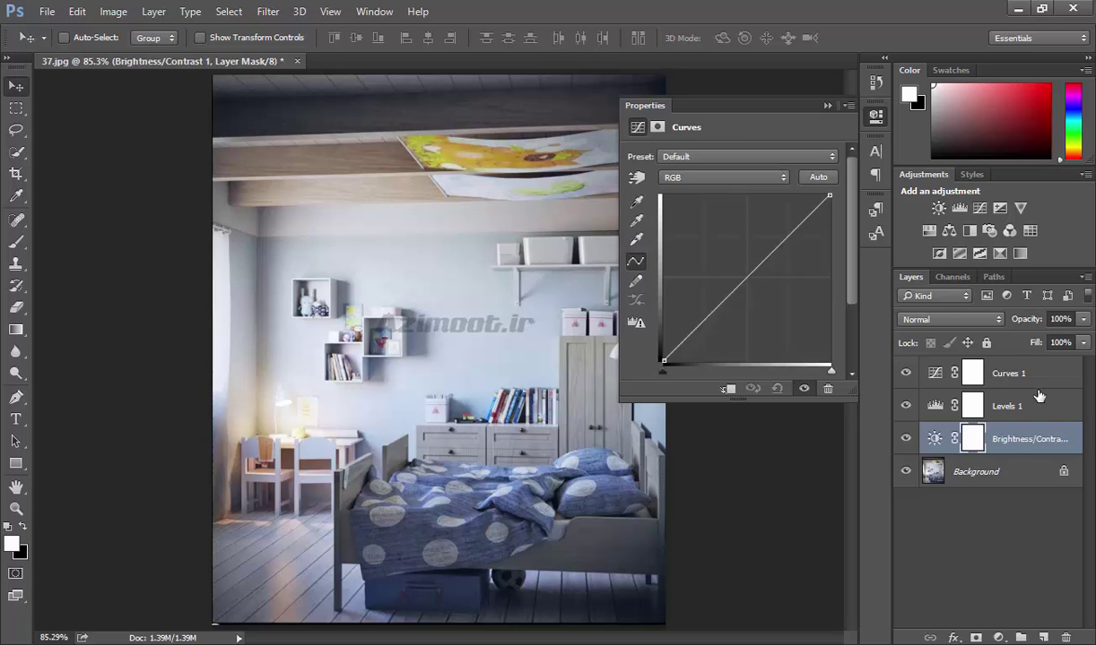
pyautogui.moveTo(1036, 386); pyautogui.dragTo(1067, 638)
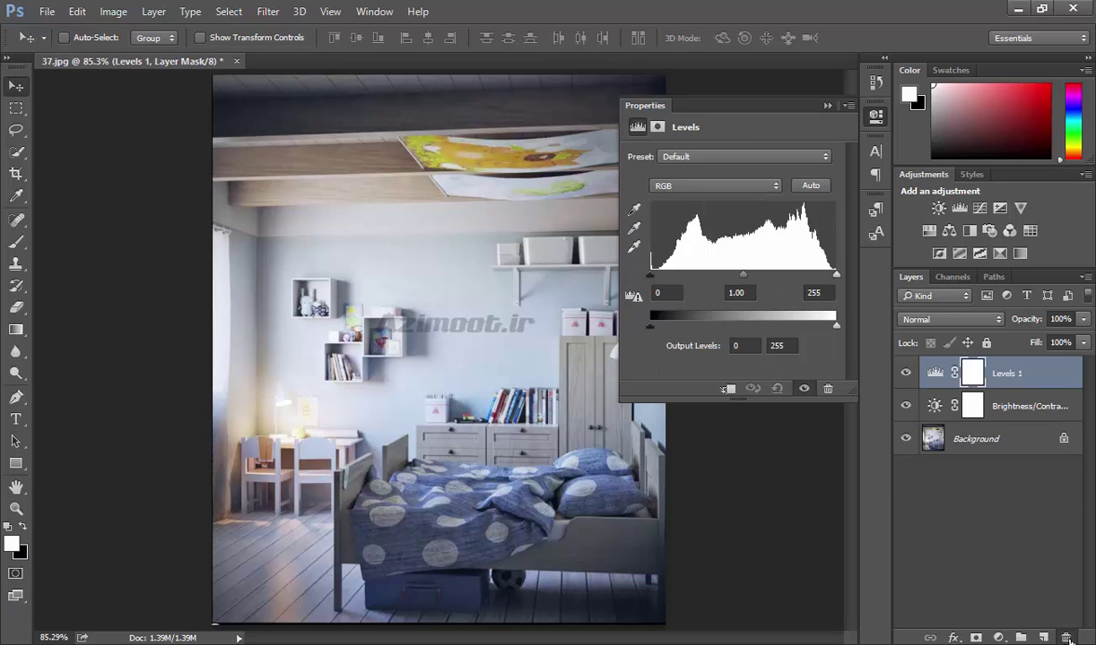
pyautogui.moveTo(1006, 373); pyautogui.dragTo(1067, 638)
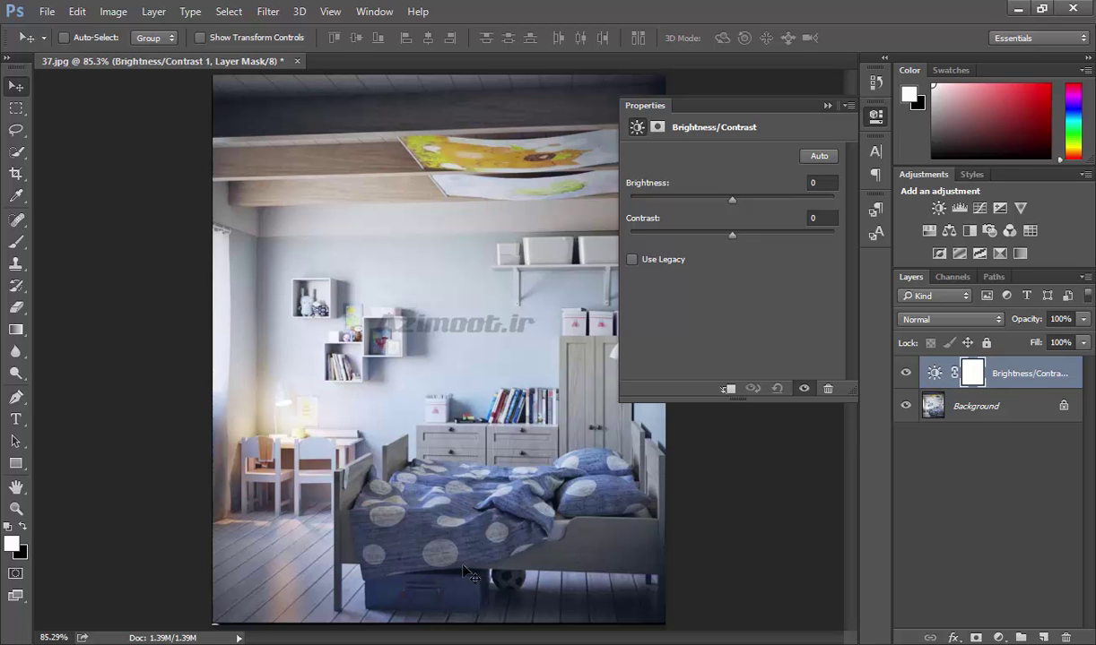
# Raise Brightness to 81, then pick the Brush tool with black as foreground
pyautogui.moveTo(728, 206)
pyautogui.mouseDown()
pyautogui.moveTo(792, 209)
pyautogui.moveTo(654, 208)
pyautogui.moveTo(787, 210)
pyautogui.mouseUp()
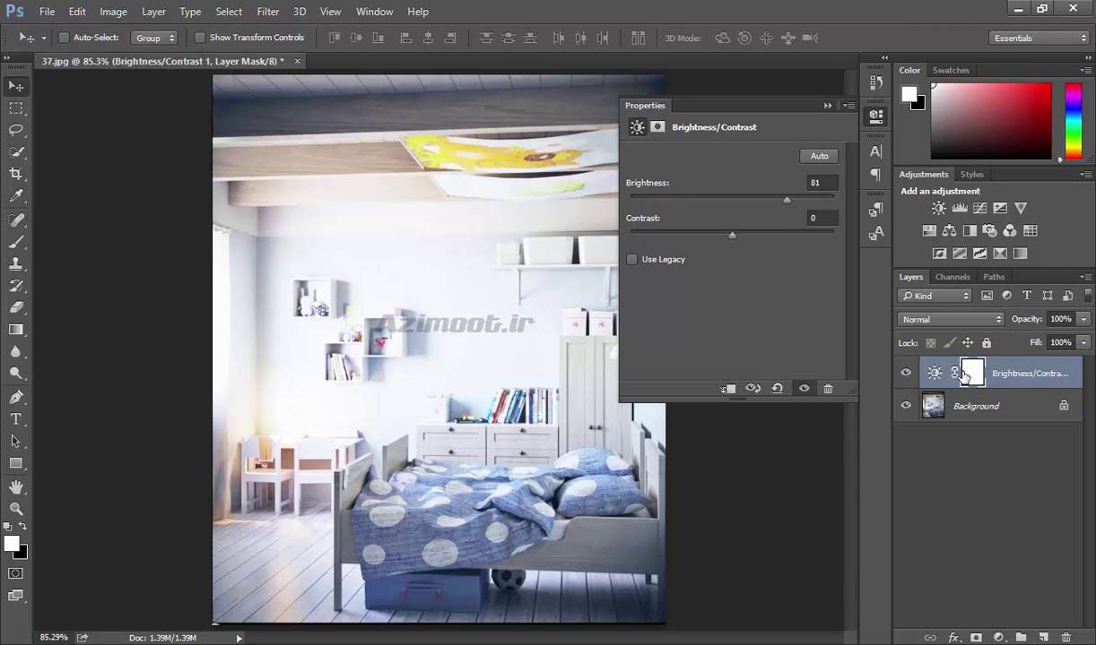
pyautogui.click(16, 242)
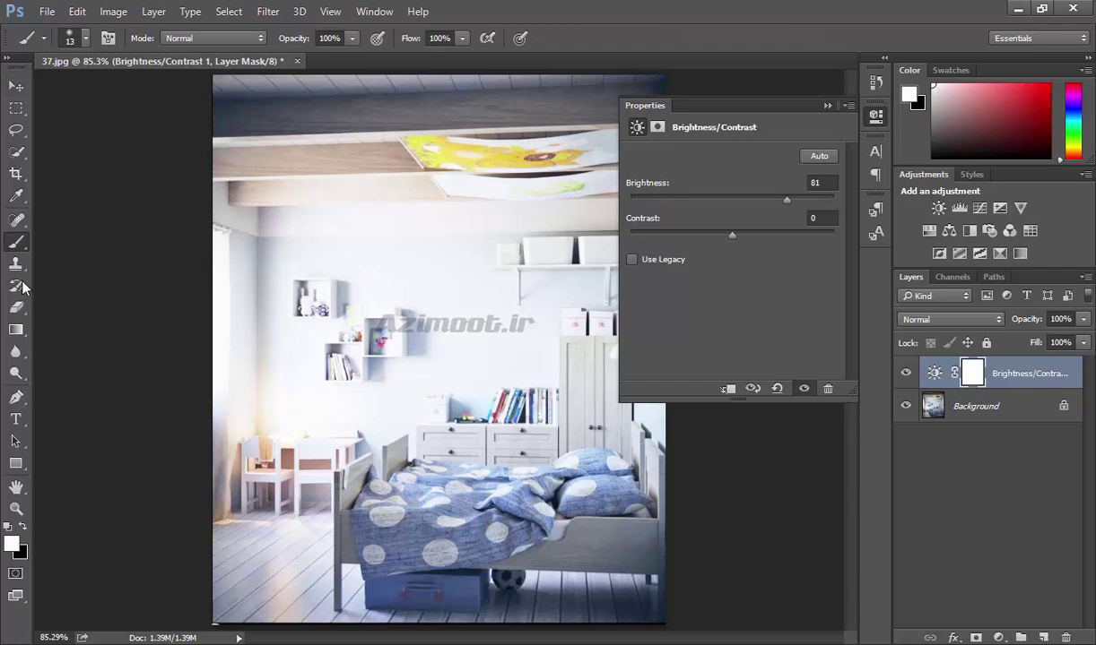
pyautogui.click(23, 524)
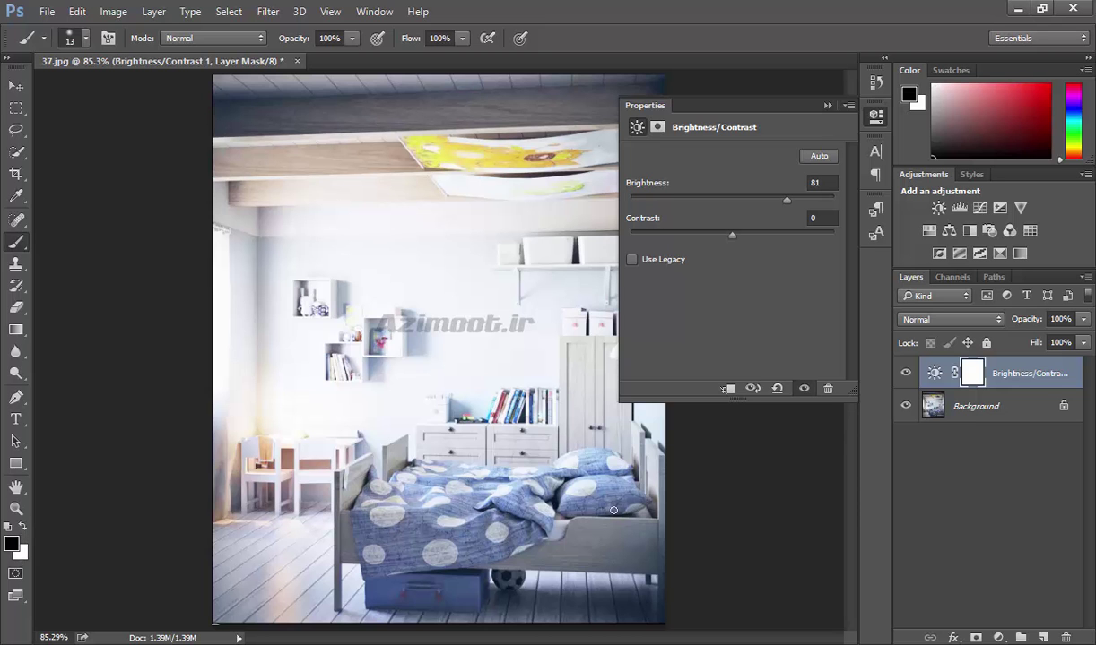
# Set the brush to 100 px size and 7% hardness
pyautogui.moveTo(463, 431)
pyautogui.mouseDown()
pyautogui.moveTo(484, 435)
pyautogui.moveTo(465, 434)
pyautogui.moveTo(477, 400)
pyautogui.moveTo(478, 182)
pyautogui.moveTo(490, 198)
pyautogui.moveTo(464, 432)
pyautogui.moveTo(500, 197)
pyautogui.mouseUp()
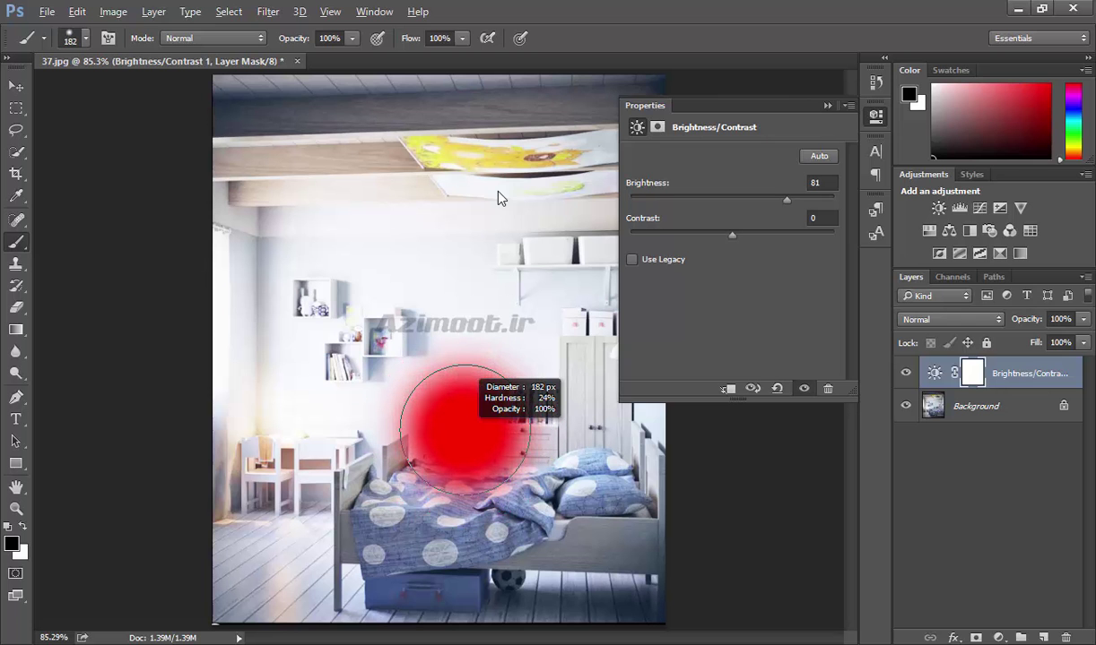
pyautogui.moveTo(500, 197)
pyautogui.mouseDown()
pyautogui.moveTo(478, 168)
pyautogui.moveTo(448, 165)
pyautogui.mouseUp()
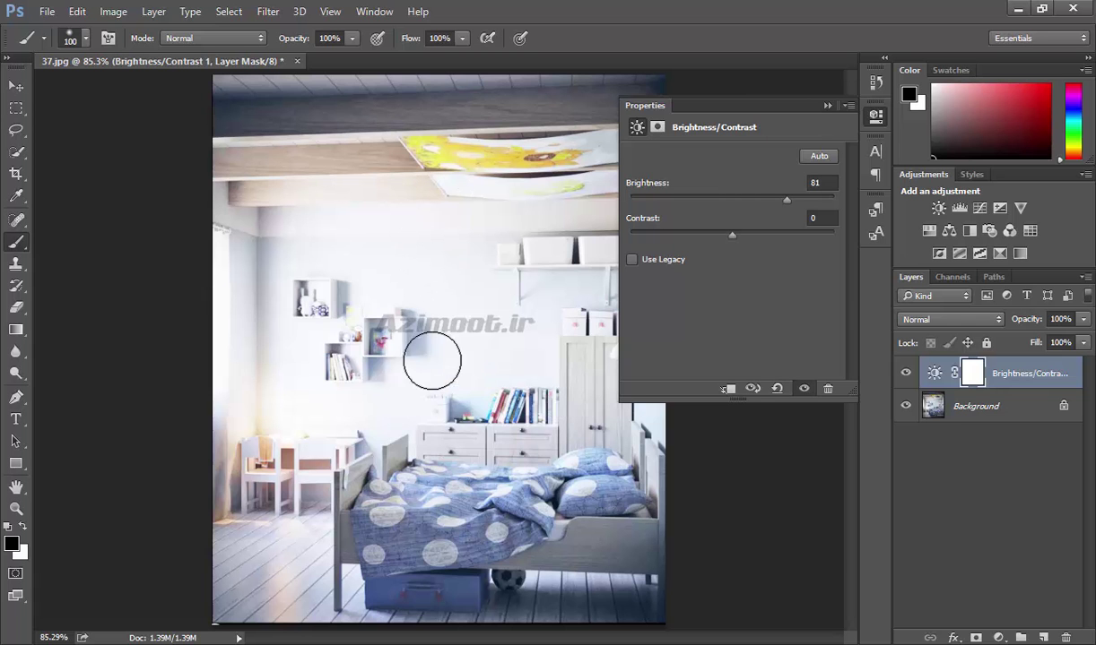
pyautogui.rightClick(404, 319)
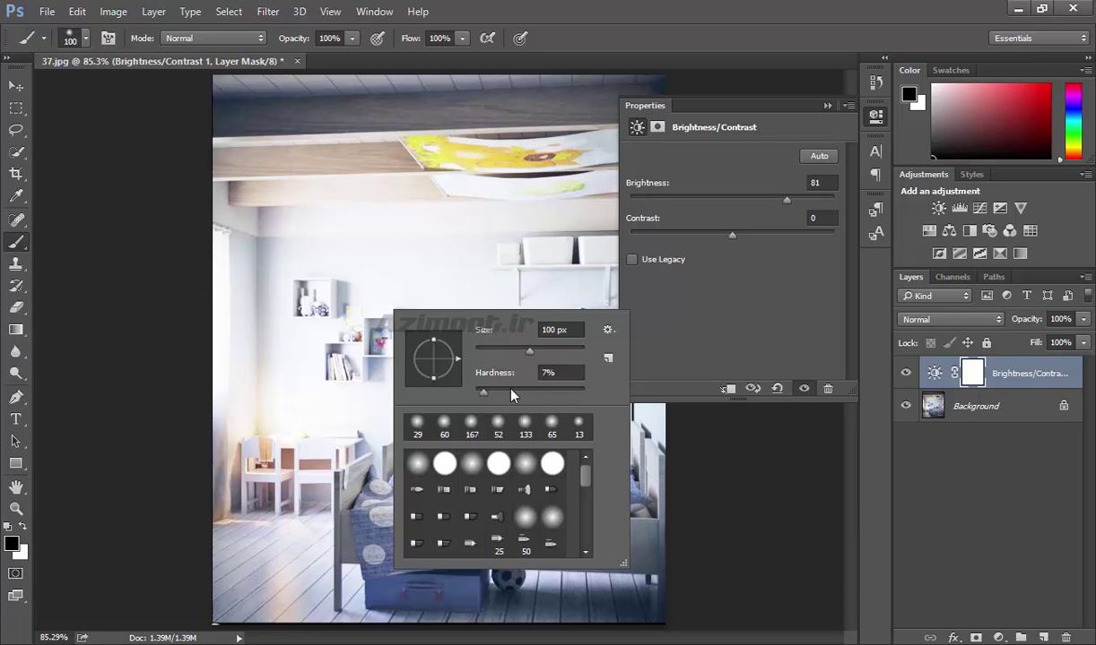
pyautogui.click(85, 38)
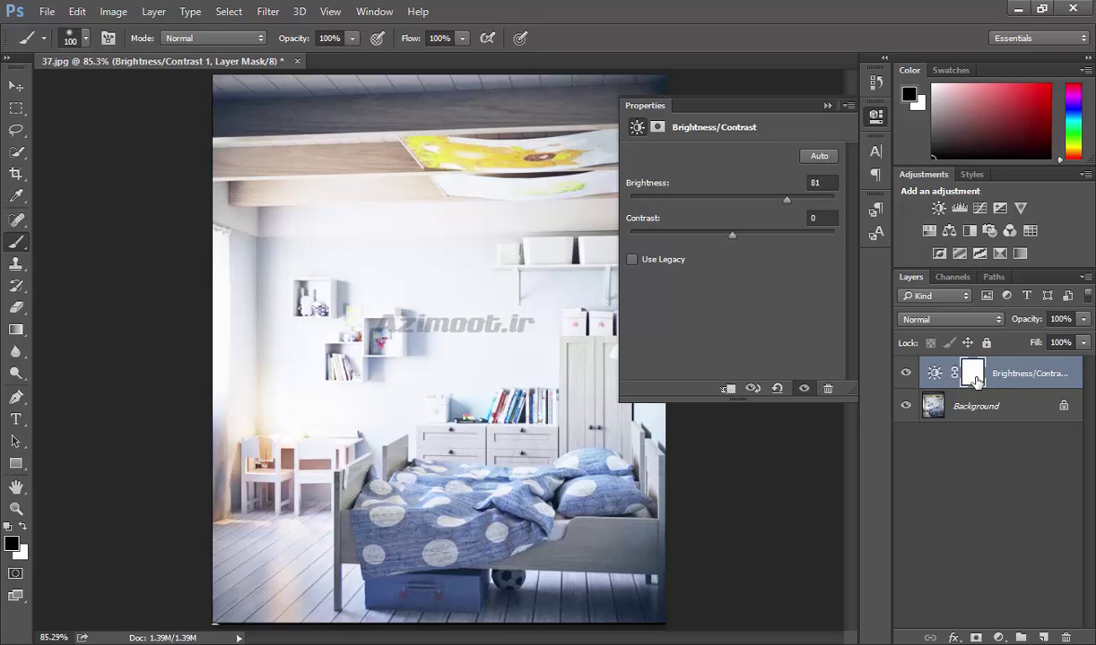
# Undo a stray stroke on Background and target the Brightness/Contrast 1 layer mask instead
pyautogui.click(933, 406)
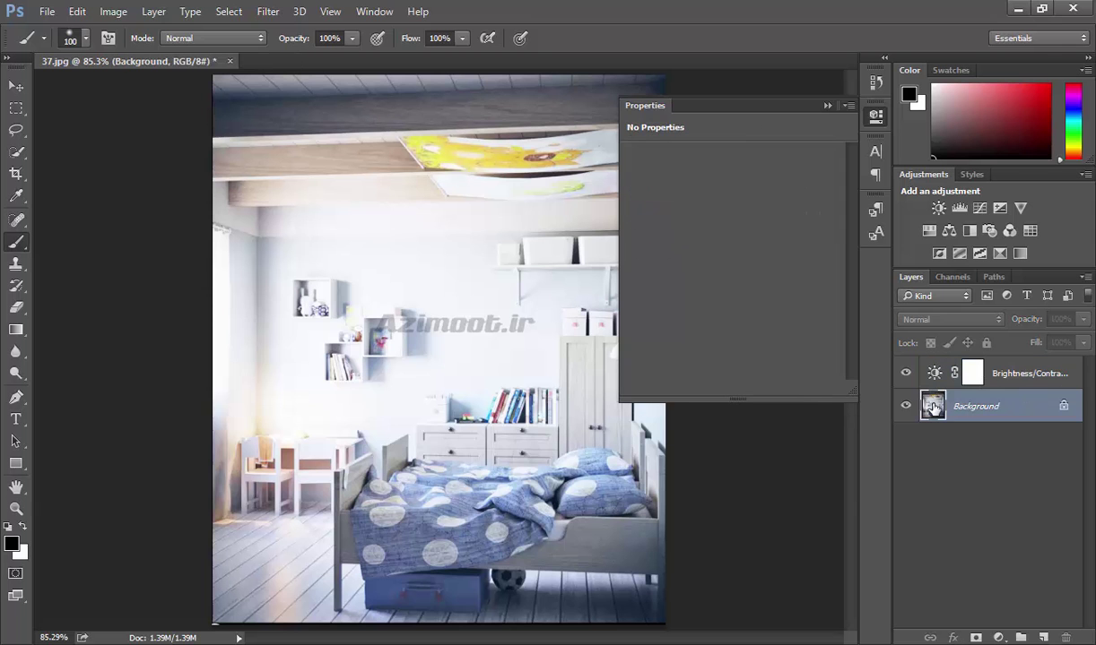
pyautogui.moveTo(283, 417); pyautogui.dragTo(570, 509)
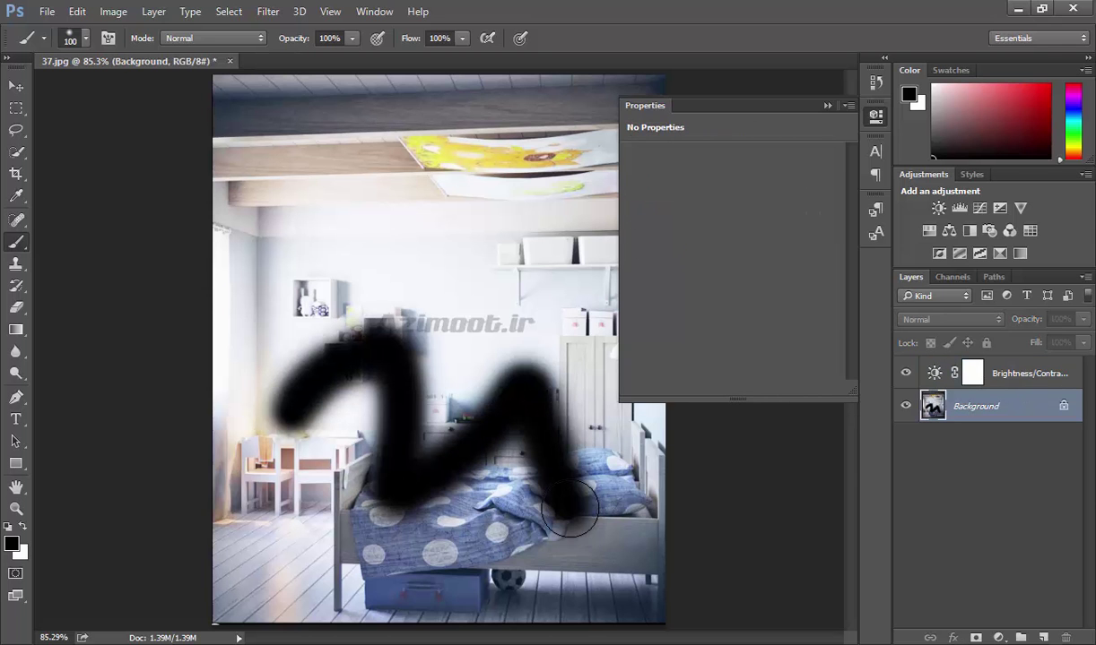
pyautogui.hotkey('ctrl', 'z')
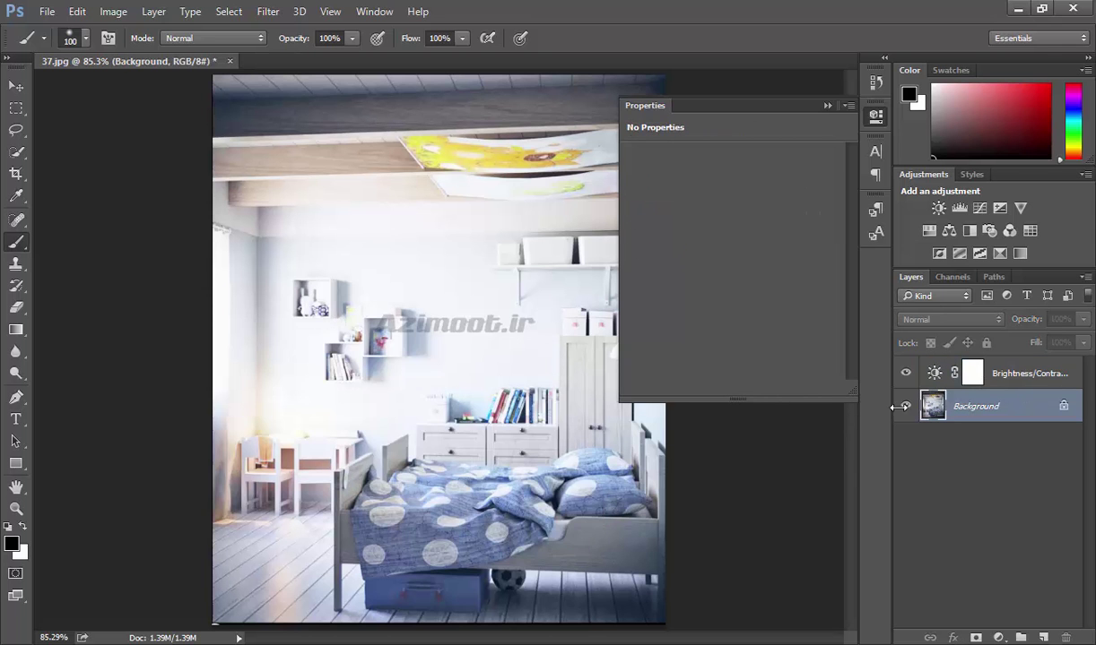
pyautogui.click(972, 373)
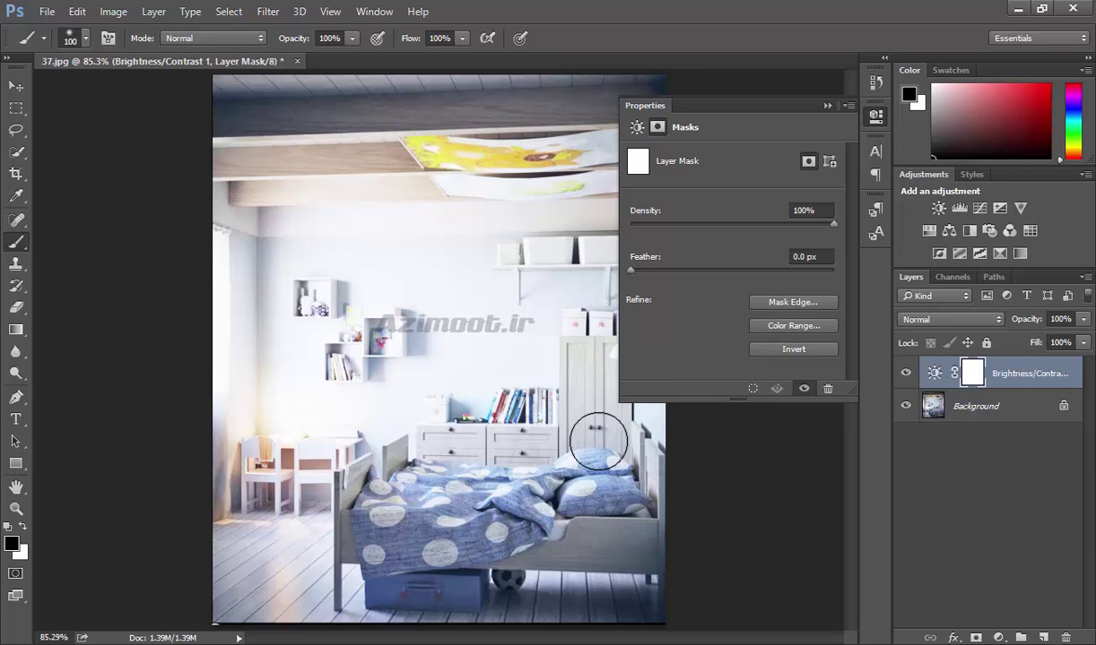
pyautogui.click(875, 121)
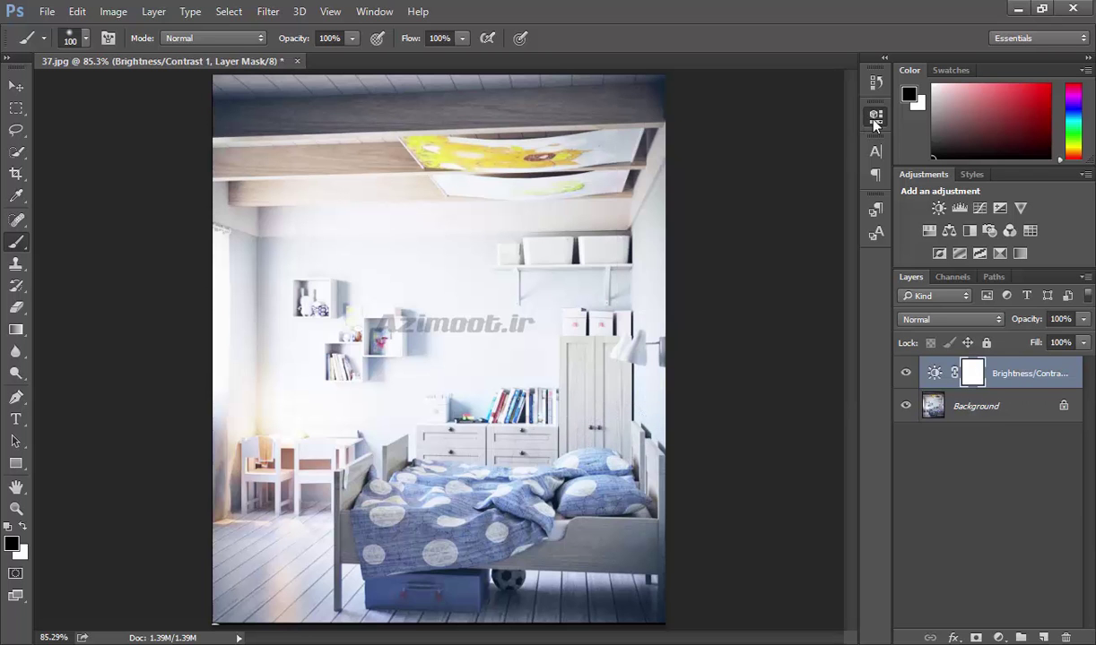
# Paint black over the drawers, books, upper wall and ceiling planks to hide the brightening
pyautogui.moveTo(601, 408)
pyautogui.mouseDown()
pyautogui.moveTo(495, 428)
pyautogui.moveTo(590, 392)
pyautogui.moveTo(244, 391)
pyautogui.moveTo(378, 363)
pyautogui.moveTo(219, 391)
pyautogui.moveTo(493, 343)
pyautogui.mouseUp()
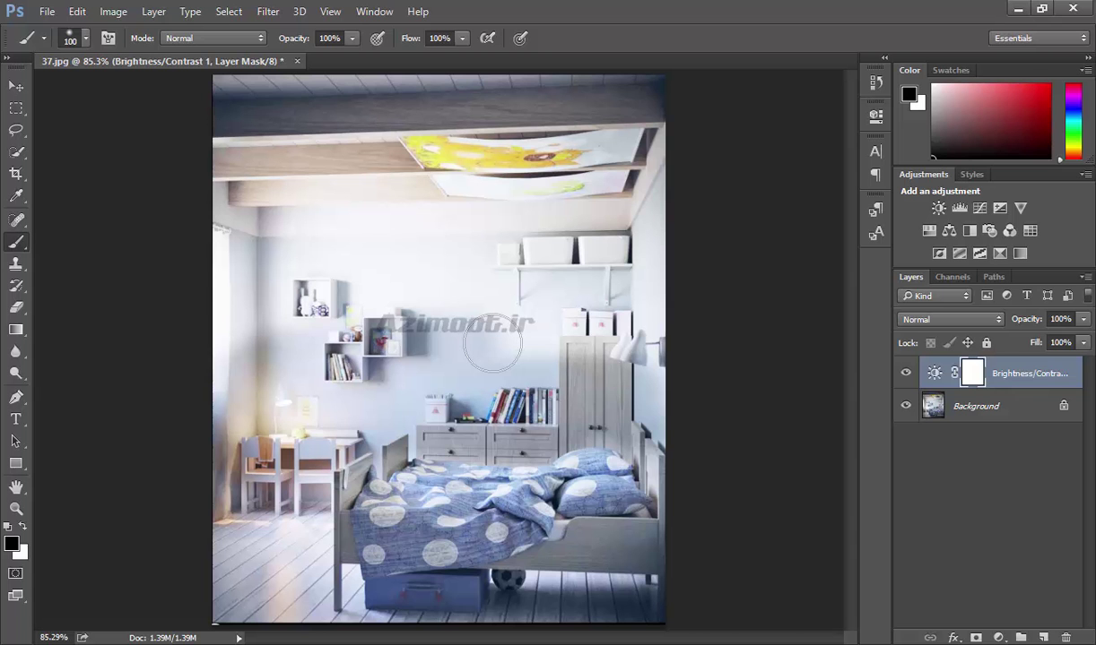
pyautogui.moveTo(647, 363)
pyautogui.mouseDown()
pyautogui.moveTo(508, 337)
pyautogui.moveTo(489, 310)
pyautogui.moveTo(191, 318)
pyautogui.moveTo(636, 283)
pyautogui.moveTo(355, 257)
pyautogui.moveTo(635, 240)
pyautogui.mouseUp()
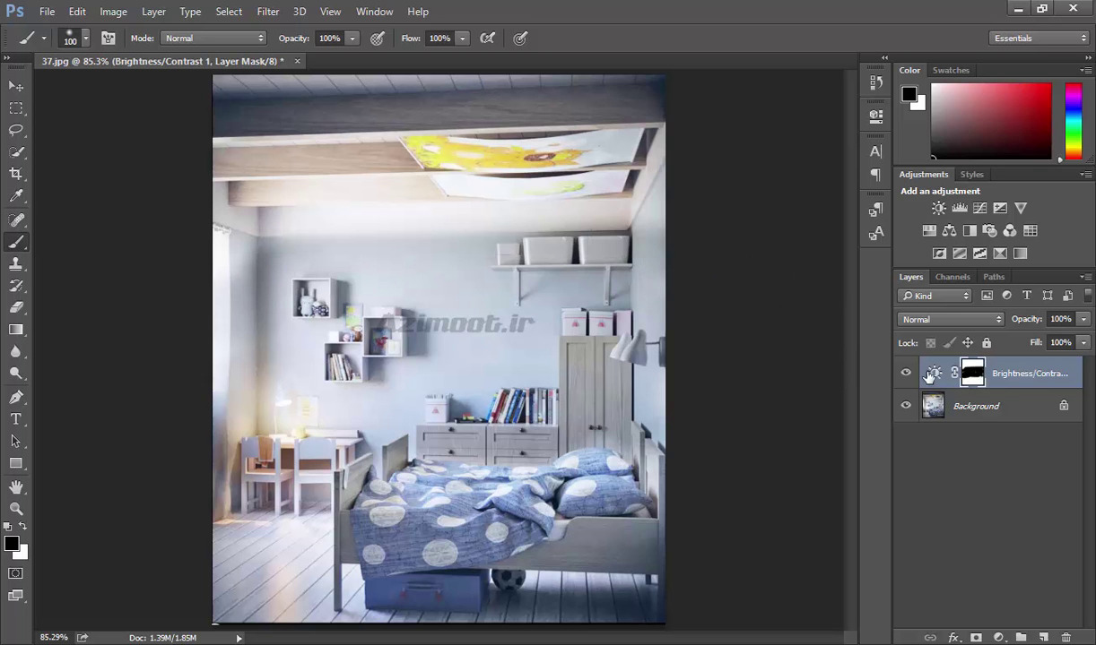
pyautogui.moveTo(631, 110)
pyautogui.mouseDown()
pyautogui.moveTo(655, 166)
pyautogui.moveTo(576, 179)
pyautogui.moveTo(212, 157)
pyautogui.moveTo(212, 196)
pyautogui.moveTo(50, 245)
pyautogui.moveTo(206, 341)
pyautogui.mouseUp()
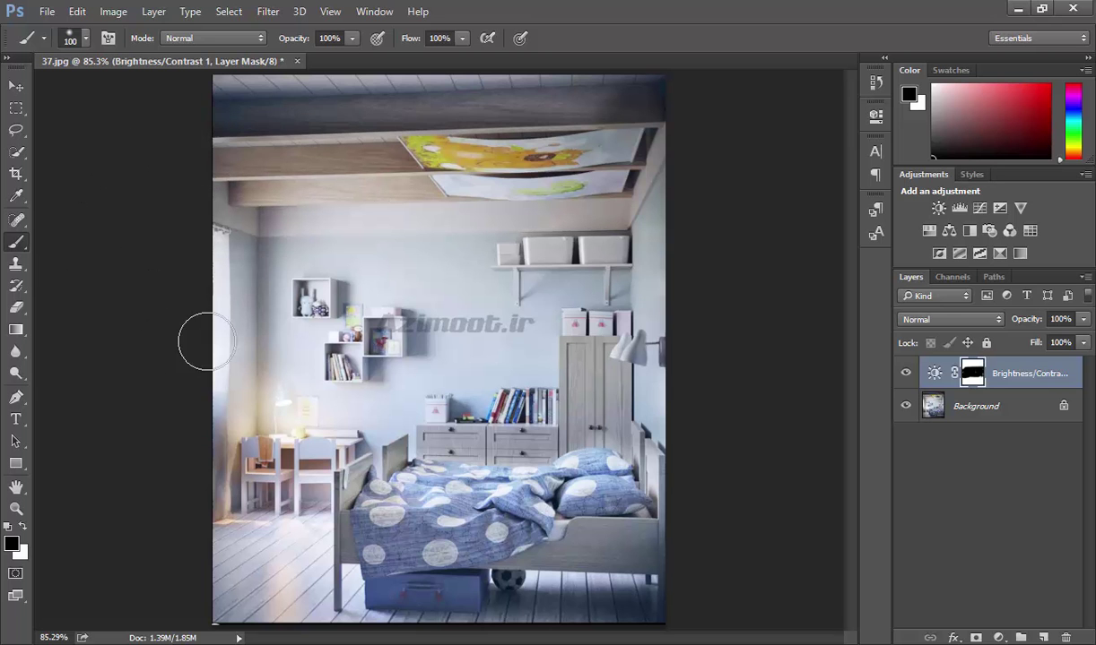
pyautogui.moveTo(232, 112)
pyautogui.mouseDown()
pyautogui.moveTo(447, 54)
pyautogui.moveTo(94, 88)
pyautogui.mouseUp()
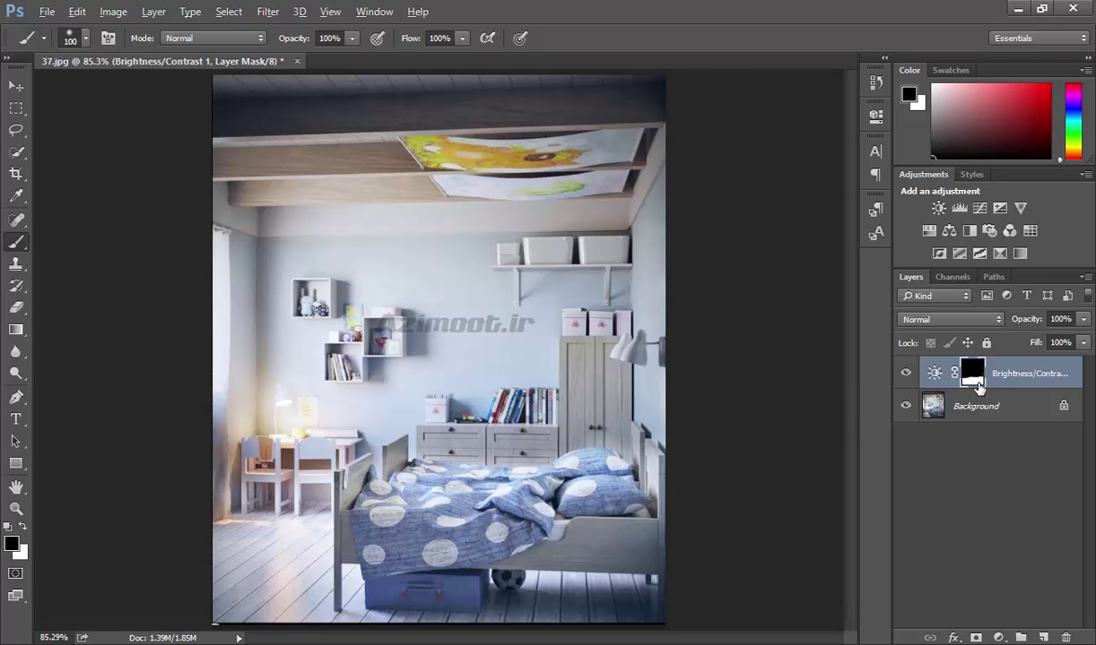
# View the mask alone, blacken the grey specks on its right edge, then return to RGB
pyautogui.keyDown('alt'); pyautogui.click(976, 381); pyautogui.keyUp('alt')
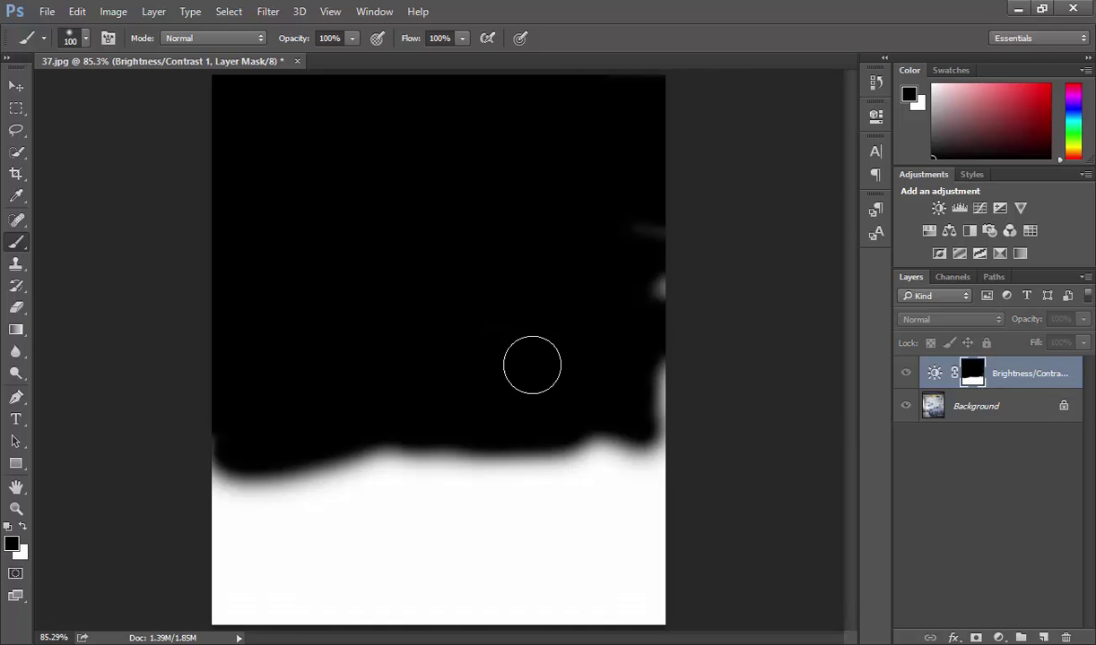
pyautogui.moveTo(660, 252); pyautogui.dragTo(659, 411)
pyautogui.click(660, 411)
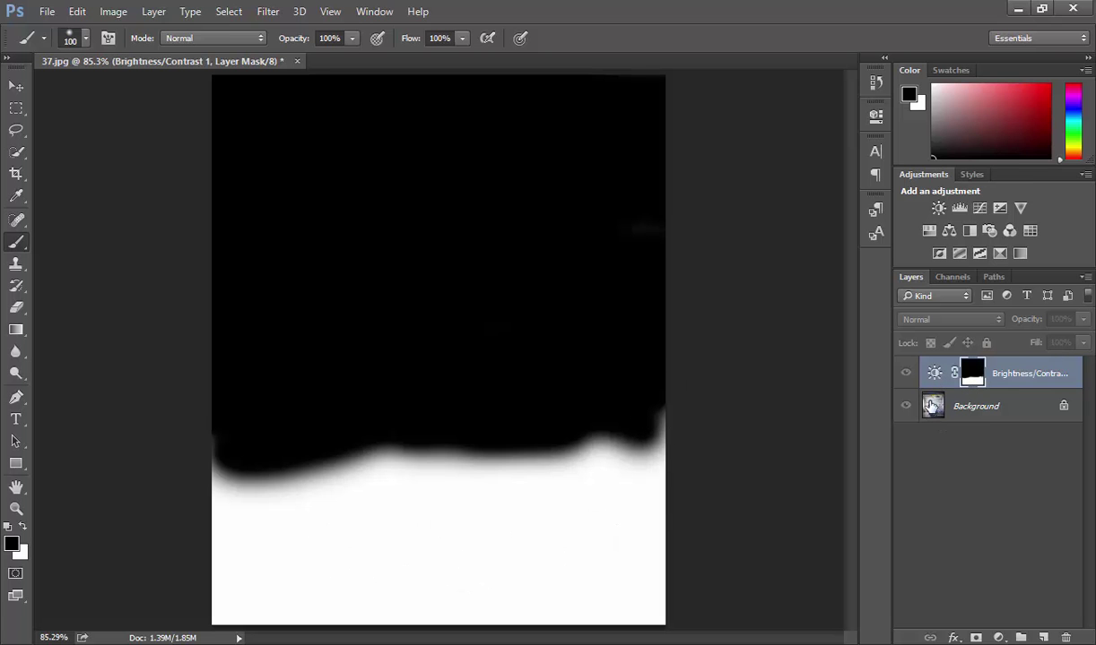
pyautogui.click(908, 376)
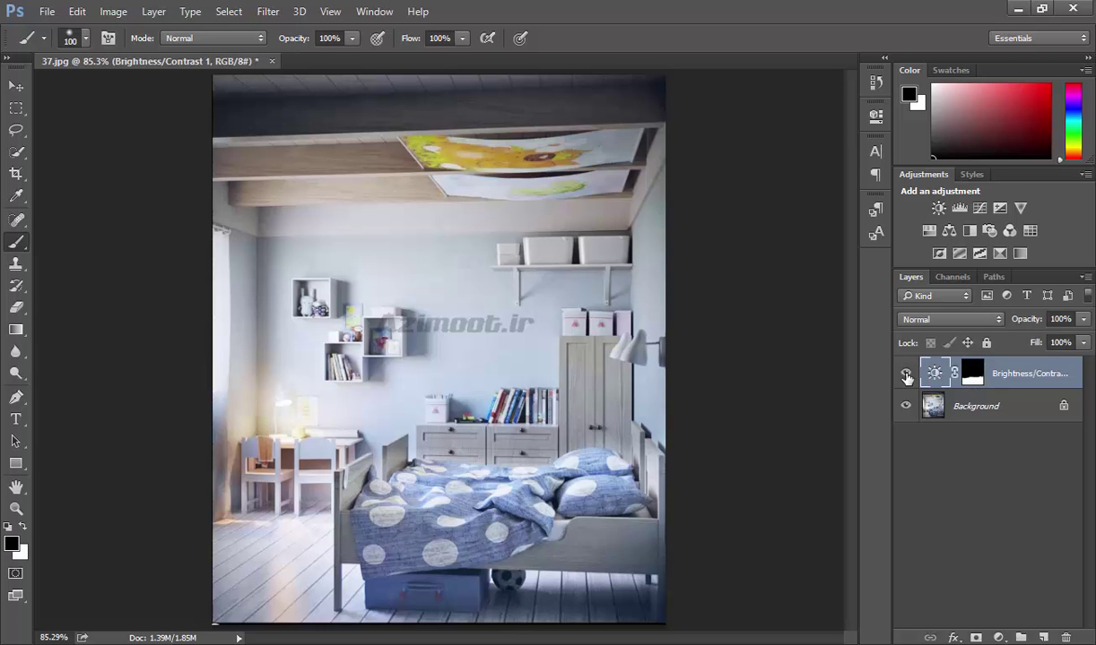
# Compare with the adjustment hidden and shown, and set the layer's opacity to 68%
pyautogui.click(907, 375)
pyautogui.click(906, 376)
pyautogui.click(906, 376)
pyautogui.click(906, 376)
pyautogui.moveTo(1026, 320); pyautogui.dragTo(1007, 330)
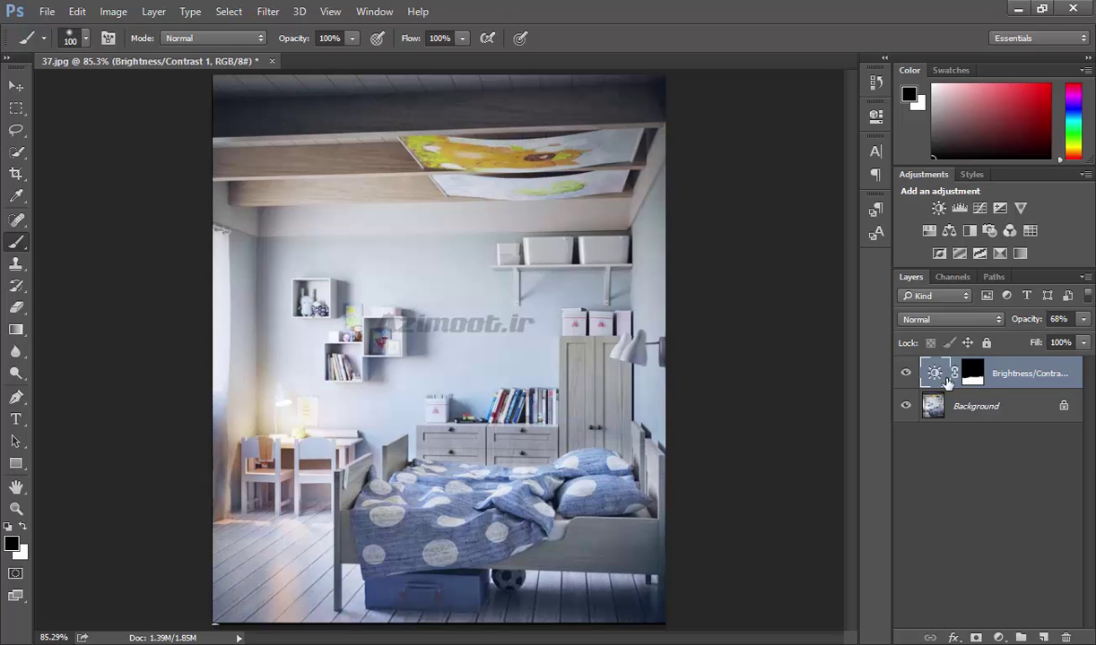
pyautogui.click(906, 375)
# Show the Masks properties for Brightness/Contrast 1: Density 100%, Feather 0.0 px
pyautogui.click(974, 377)
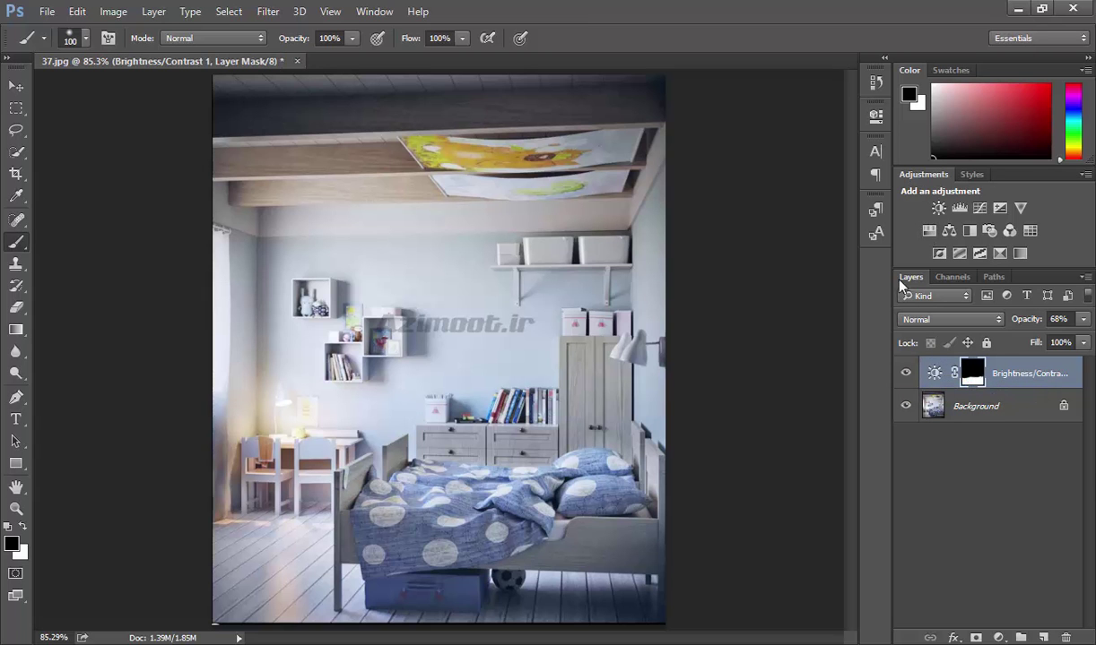
pyautogui.doubleClick(935, 375)
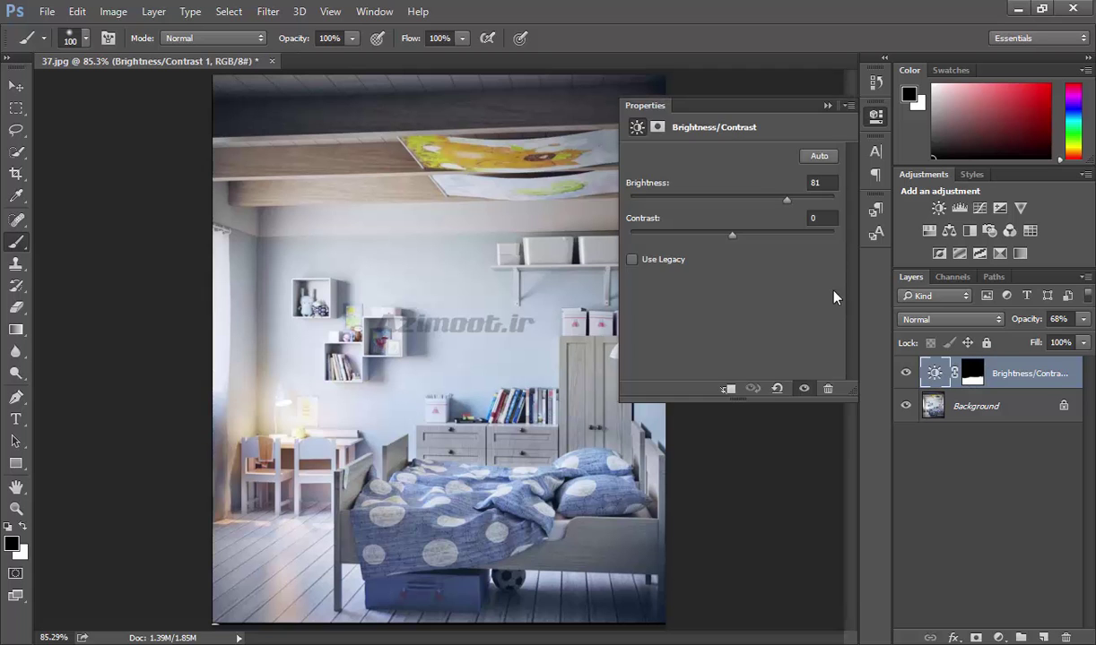
pyautogui.click(658, 130)
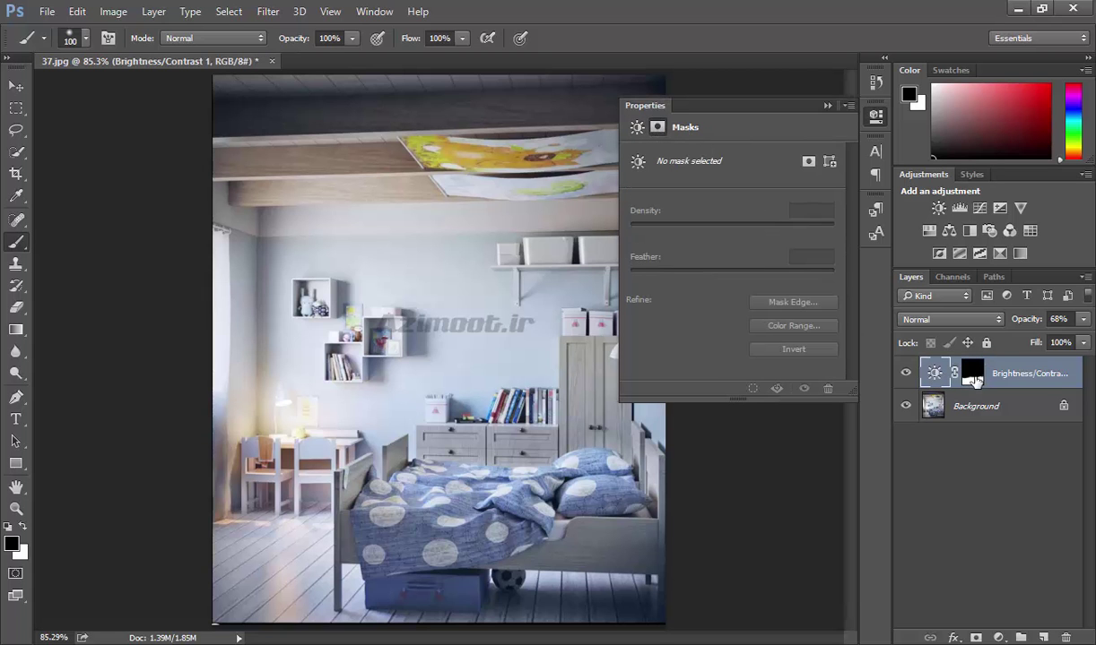
pyautogui.click(972, 375)
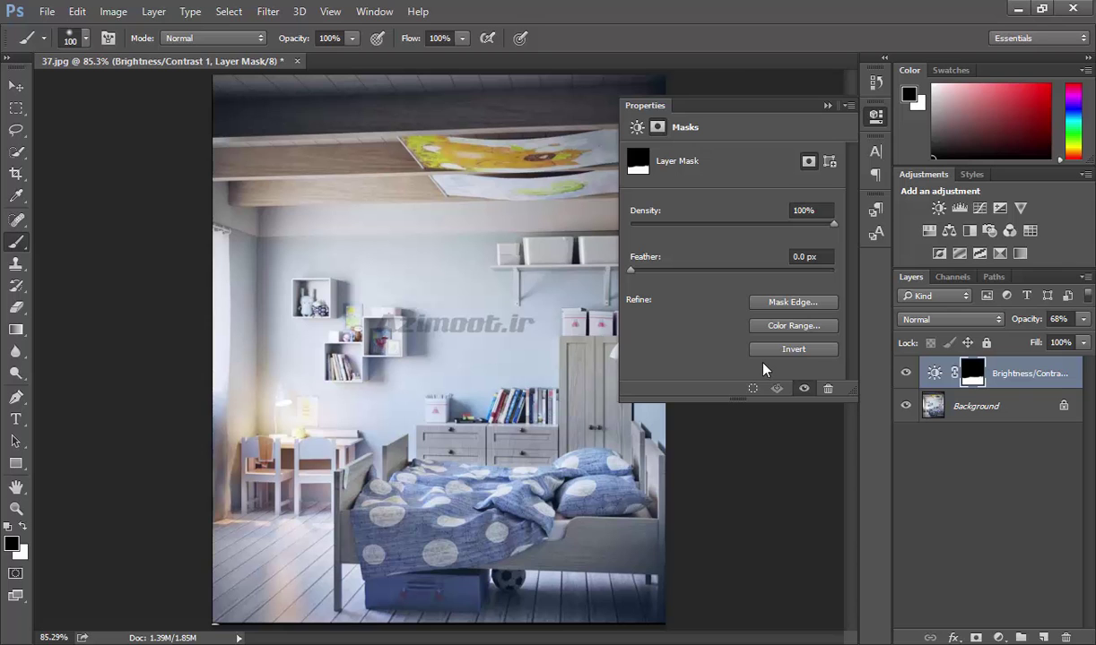
pyautogui.click(794, 303)
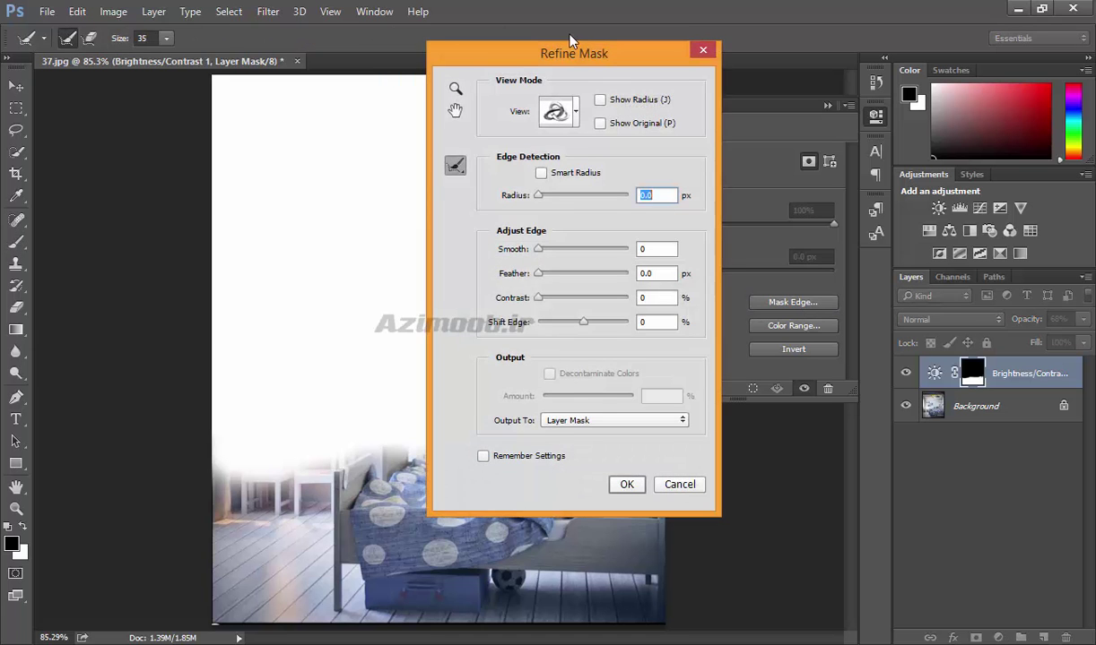
pyautogui.moveTo(545, 61); pyautogui.dragTo(451, 104)
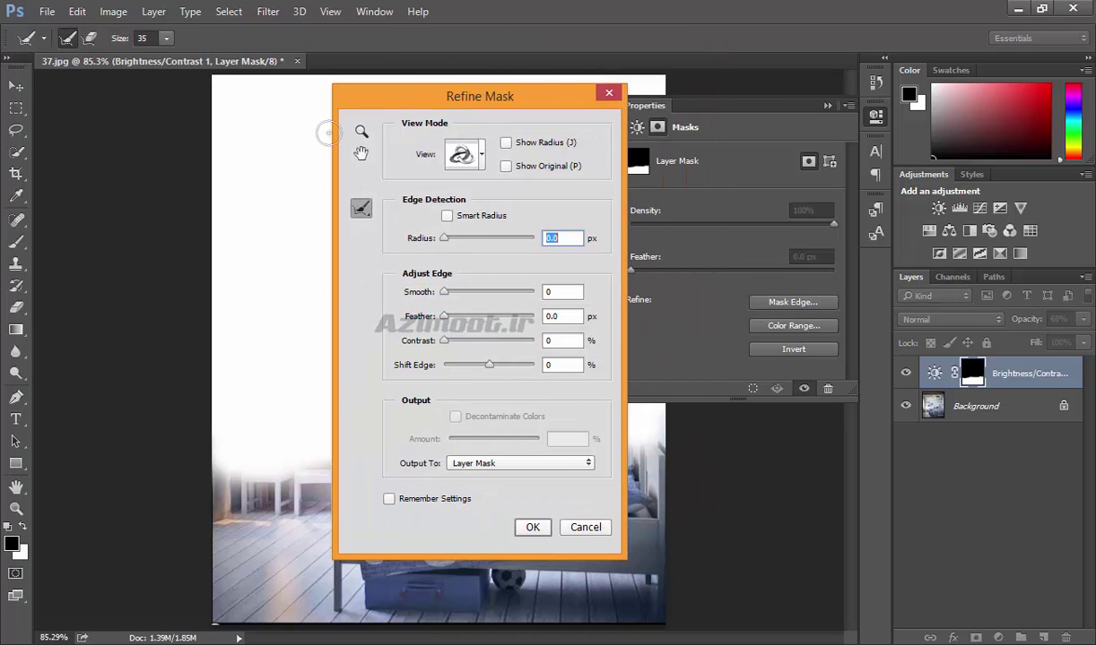
pyautogui.moveTo(432, 98); pyautogui.dragTo(650, 108)
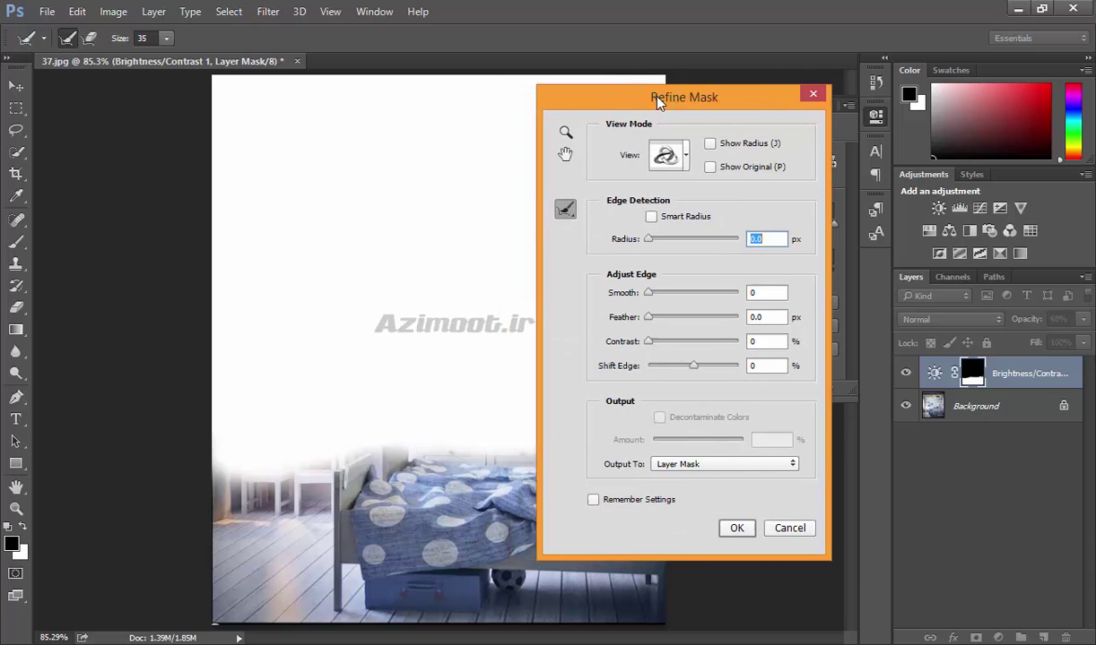
pyautogui.moveTo(680, 373); pyautogui.dragTo(692, 300)
pyautogui.moveTo(679, 373); pyautogui.dragTo(697, 373)
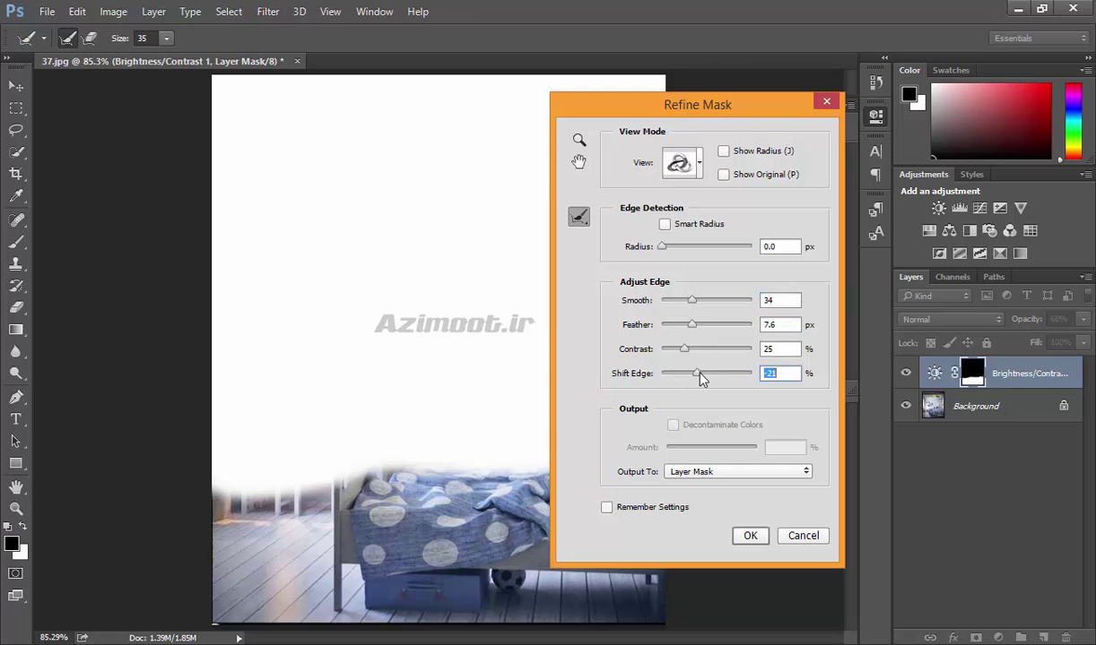
pyautogui.click(803, 535)
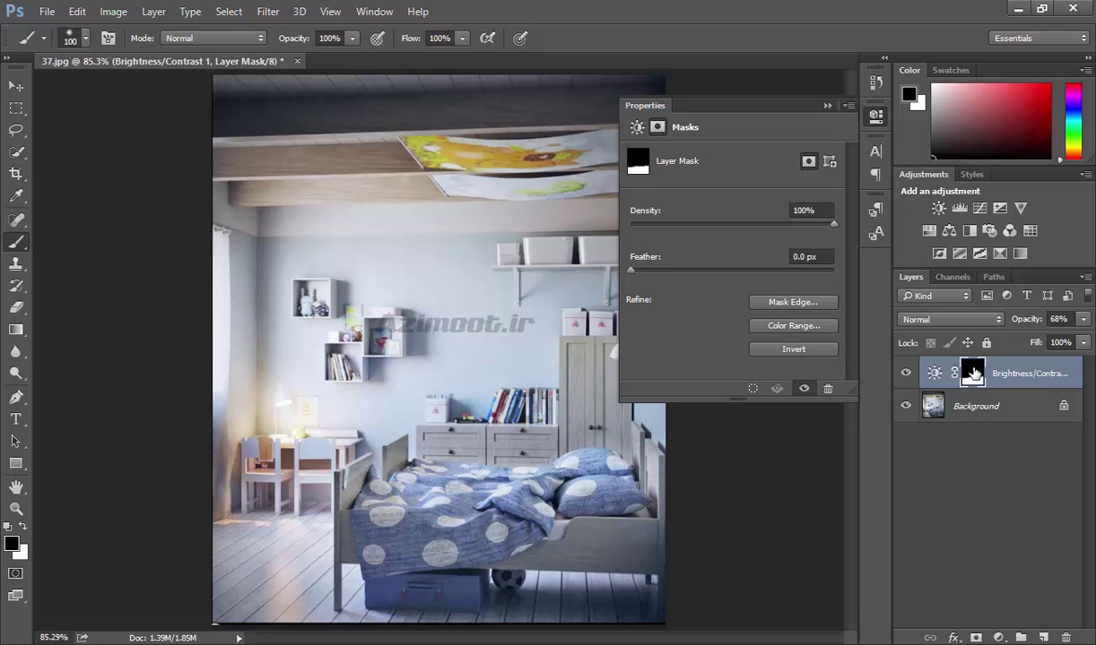
# Invert the layer mask and compare the image with the adjustment on and off
pyautogui.click(793, 350)
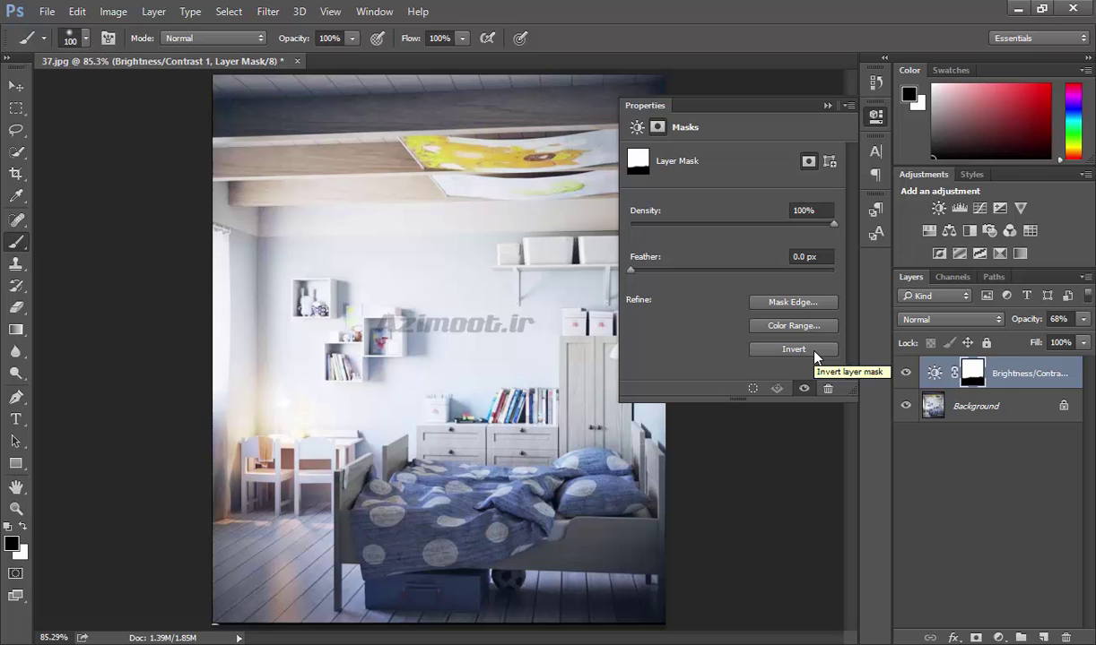
pyautogui.click(934, 375)
pyautogui.click(905, 375)
pyautogui.click(905, 375)
pyautogui.click(905, 374)
# Revert the mask to un-inverted and feather its edge to 4.7 px
pyautogui.click(975, 378)
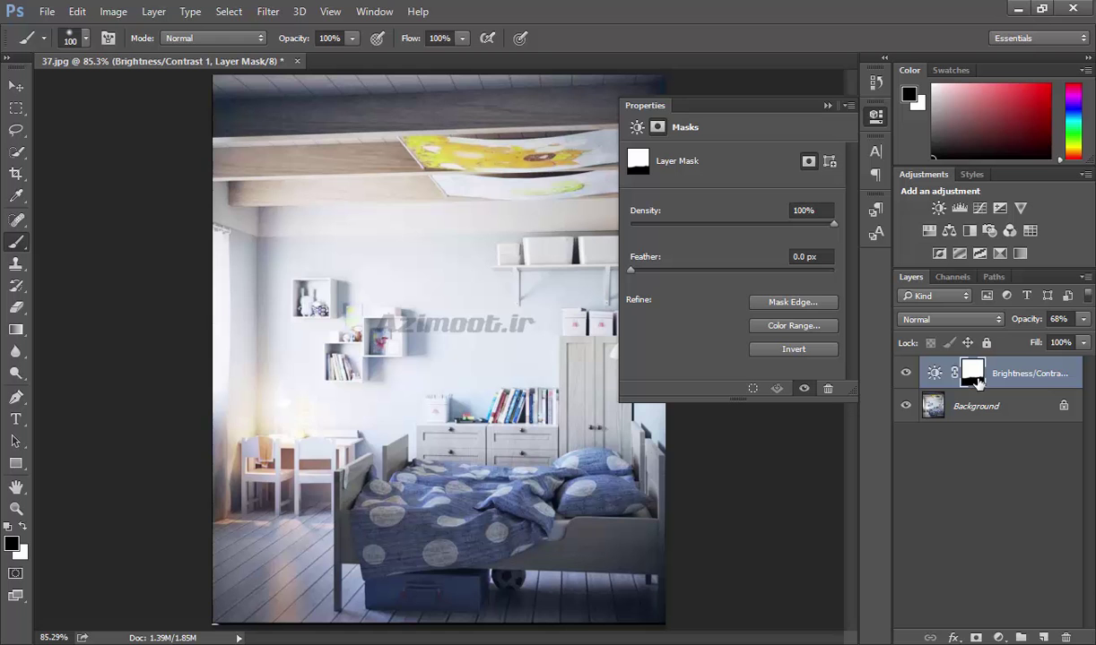
pyautogui.hotkey('ctrl', 'i')
pyautogui.hotkey('ctrl', 'i')
pyautogui.hotkey('ctrl', 'i')
pyautogui.hotkey('ctrl', 'i')
pyautogui.hotkey('ctrl', 'i')
pyautogui.hotkey('ctrl', 'i')
pyautogui.hotkey('ctrl', 'i')
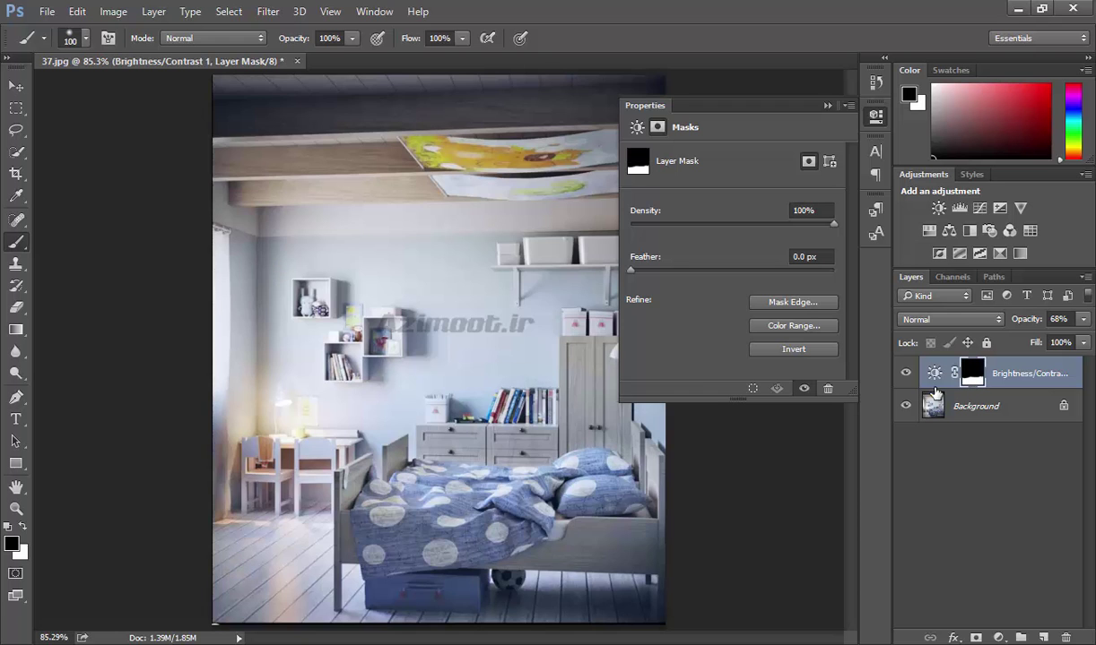
pyautogui.click(827, 349)
pyautogui.moveTo(631, 269)
pyautogui.mouseDown()
pyautogui.moveTo(741, 273)
pyautogui.moveTo(681, 272)
pyautogui.mouseUp()
# View the mask alone and raise its Feather to 8.9 px
pyautogui.keyDown('alt'); pyautogui.click(975, 379); pyautogui.keyUp('alt')
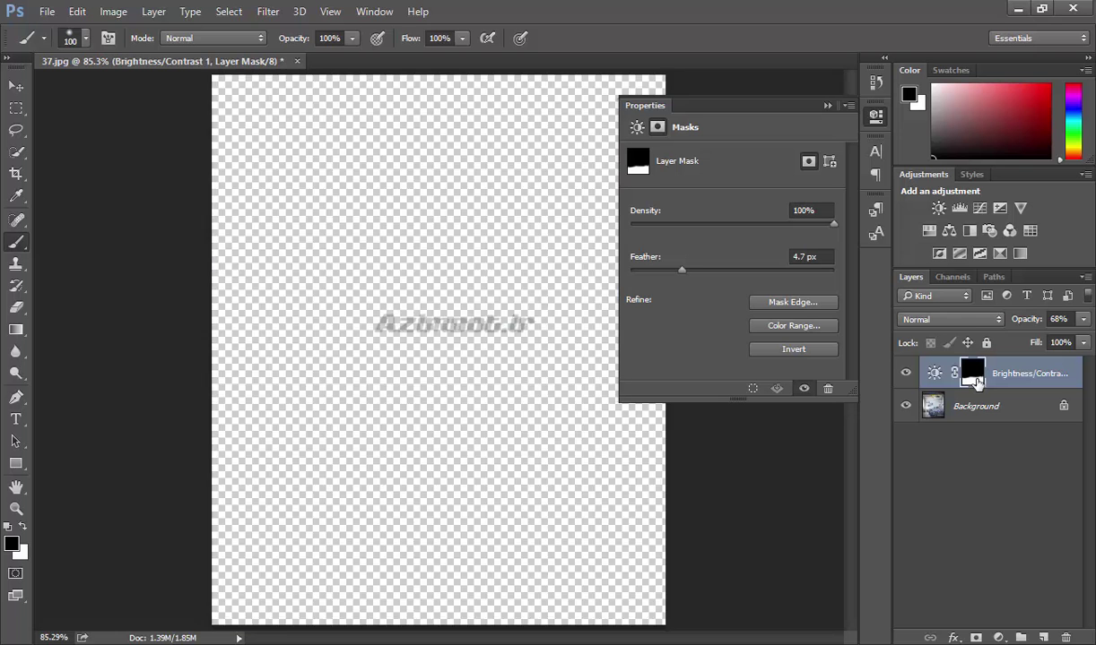
pyautogui.moveTo(682, 270)
pyautogui.mouseDown()
pyautogui.moveTo(737, 277)
pyautogui.moveTo(632, 282)
pyautogui.mouseUp()
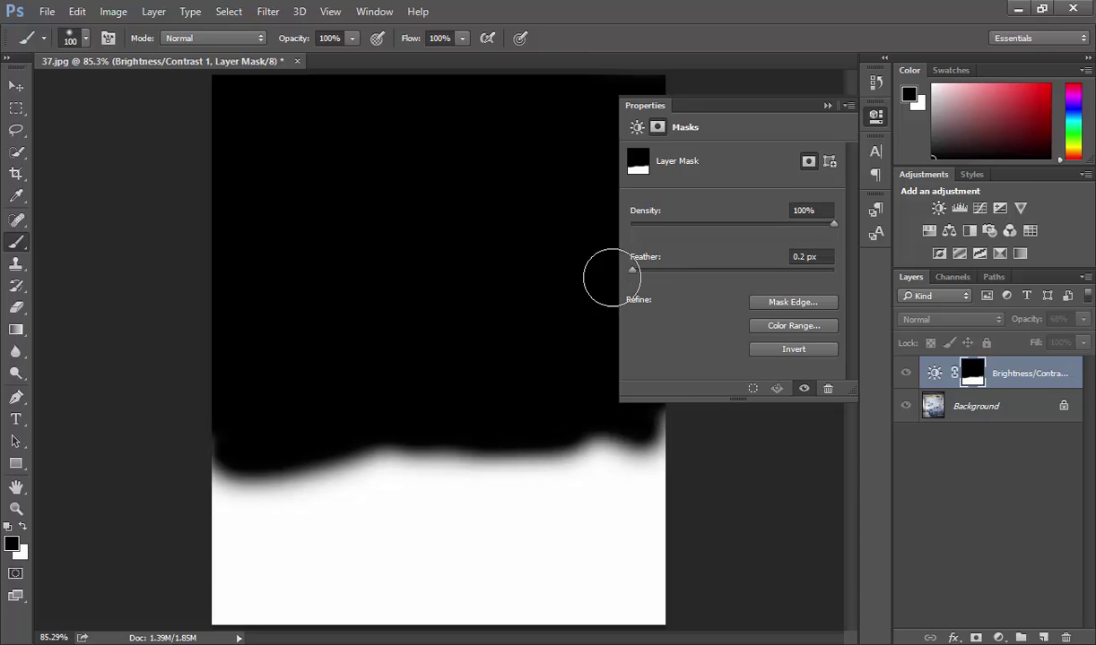
pyautogui.moveTo(704, 270)
pyautogui.mouseDown()
pyautogui.moveTo(743, 272)
pyautogui.moveTo(704, 269)
pyautogui.mouseUp()
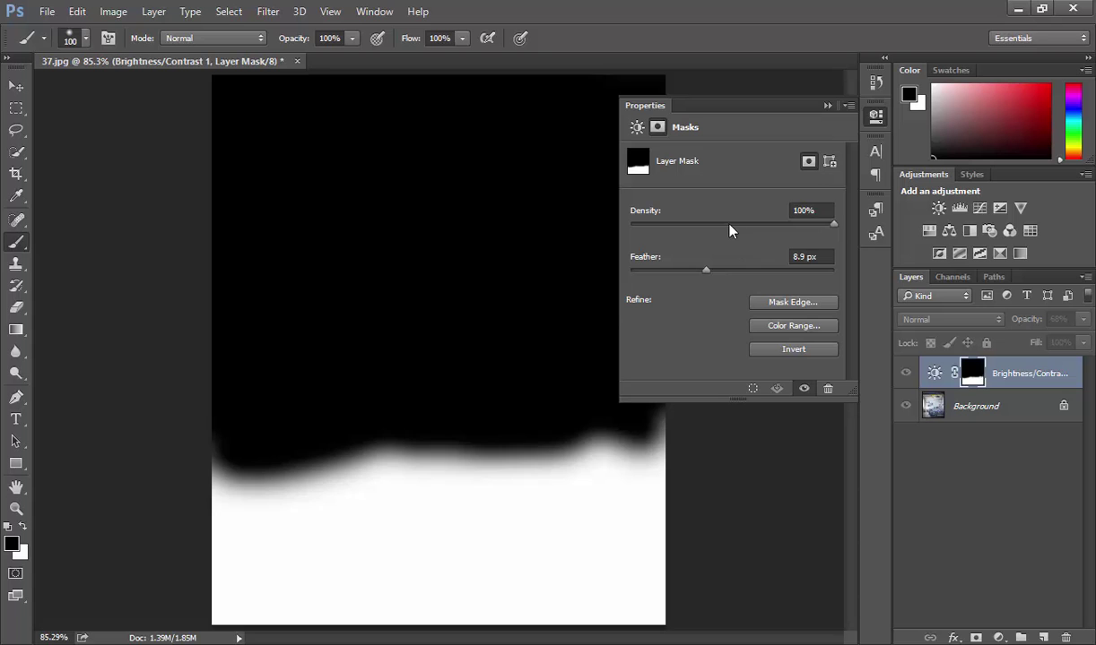
# Try mask Density at 41%, near zero and 100%, settling at 80%
pyautogui.click(713, 224)
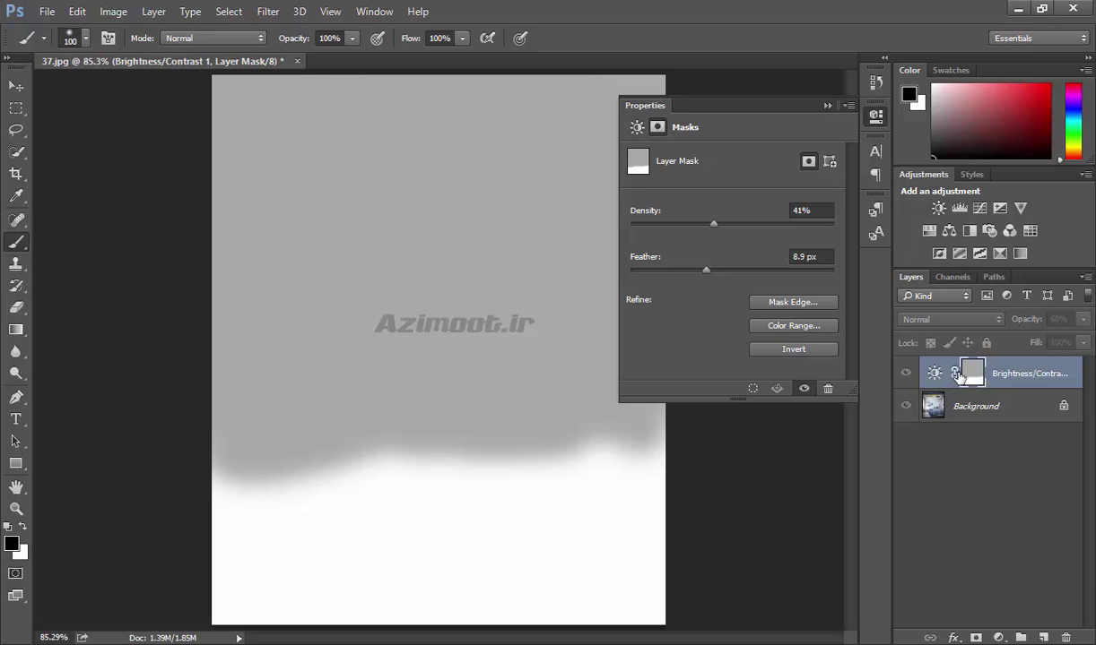
pyautogui.moveTo(713, 224); pyautogui.dragTo(629, 225)
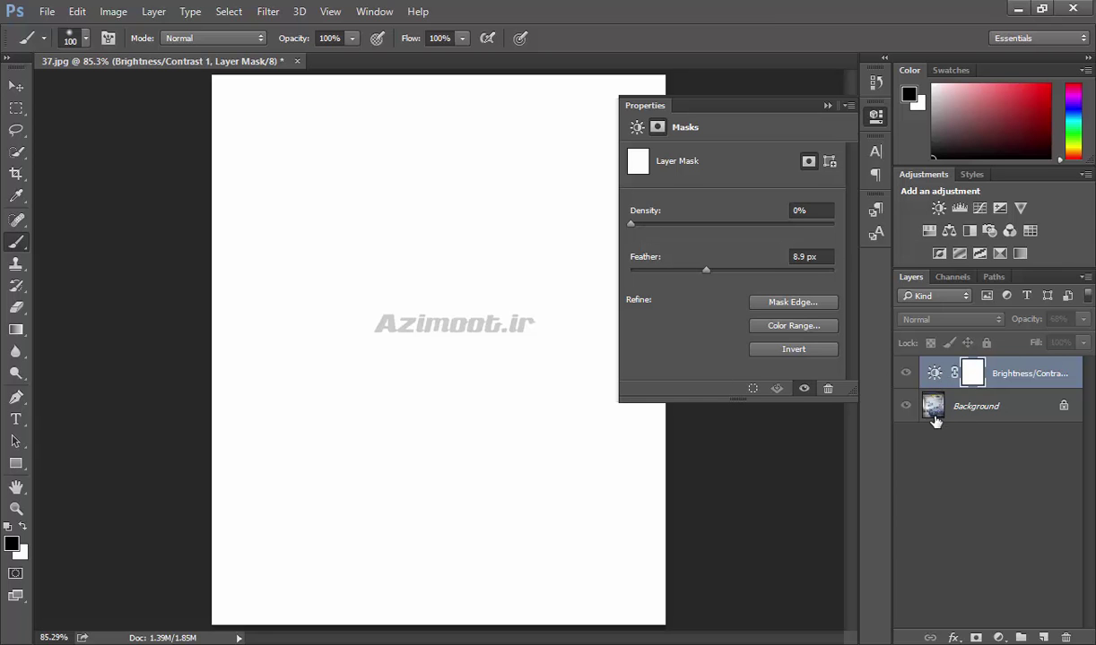
pyautogui.moveTo(829, 227); pyautogui.dragTo(847, 231)
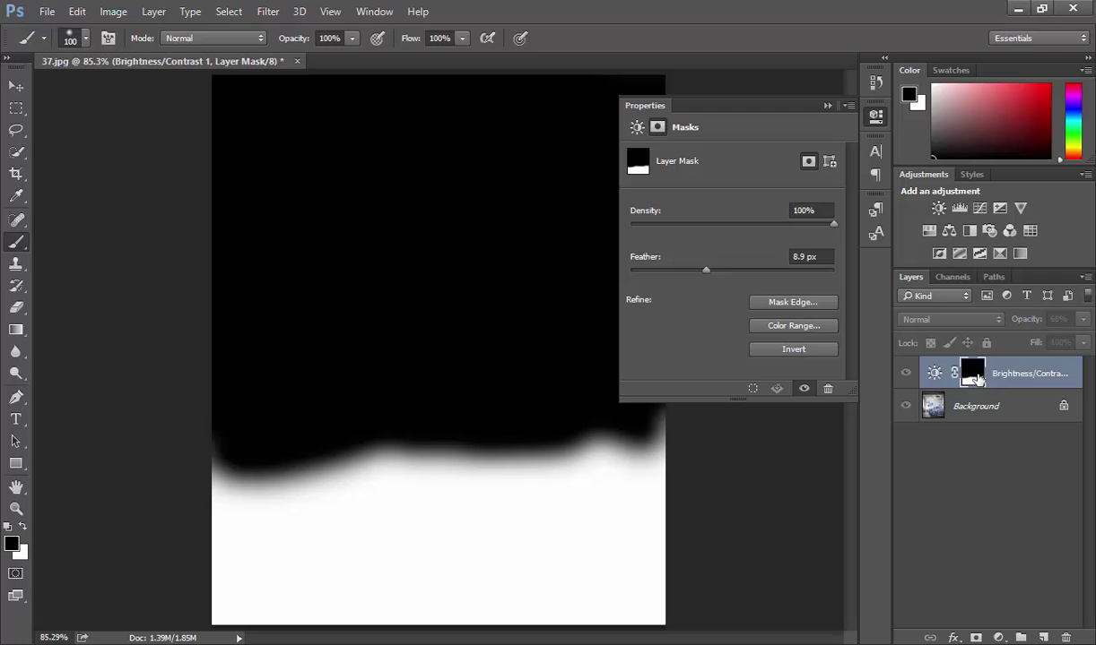
pyautogui.moveTo(832, 224)
pyautogui.mouseDown()
pyautogui.moveTo(704, 228)
pyautogui.moveTo(856, 232)
pyautogui.mouseUp()
# Return Density to 100%, cancel Refine Mask, and reselect the mask over the colour photo
pyautogui.moveTo(708, 271); pyautogui.dragTo(707, 271)
pyautogui.click(790, 304)
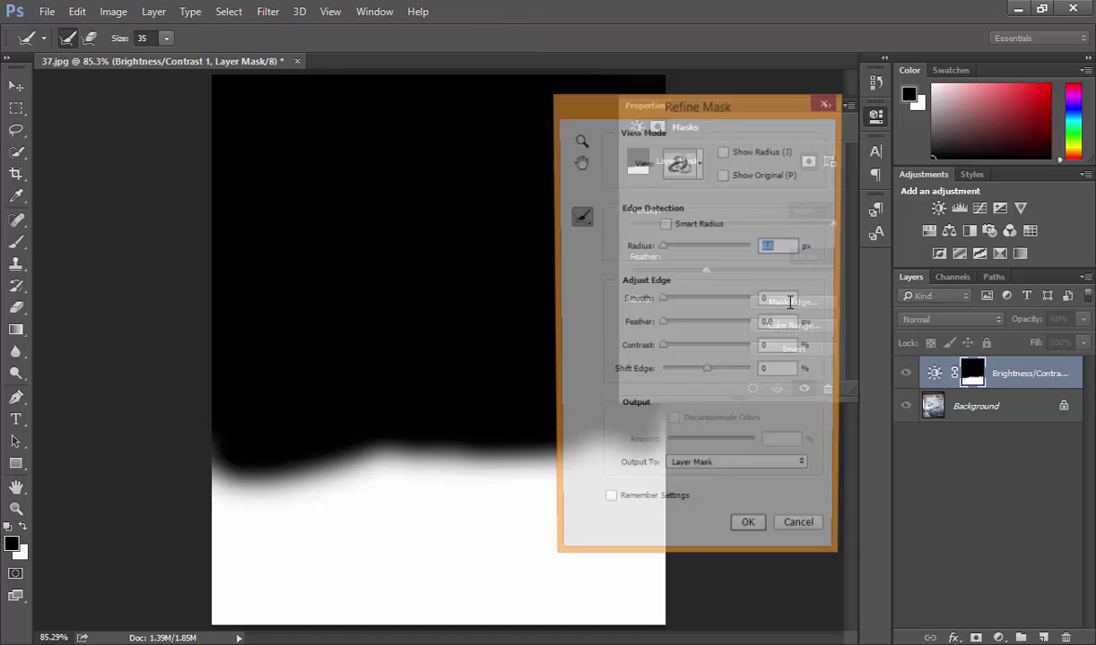
pyautogui.click(800, 536)
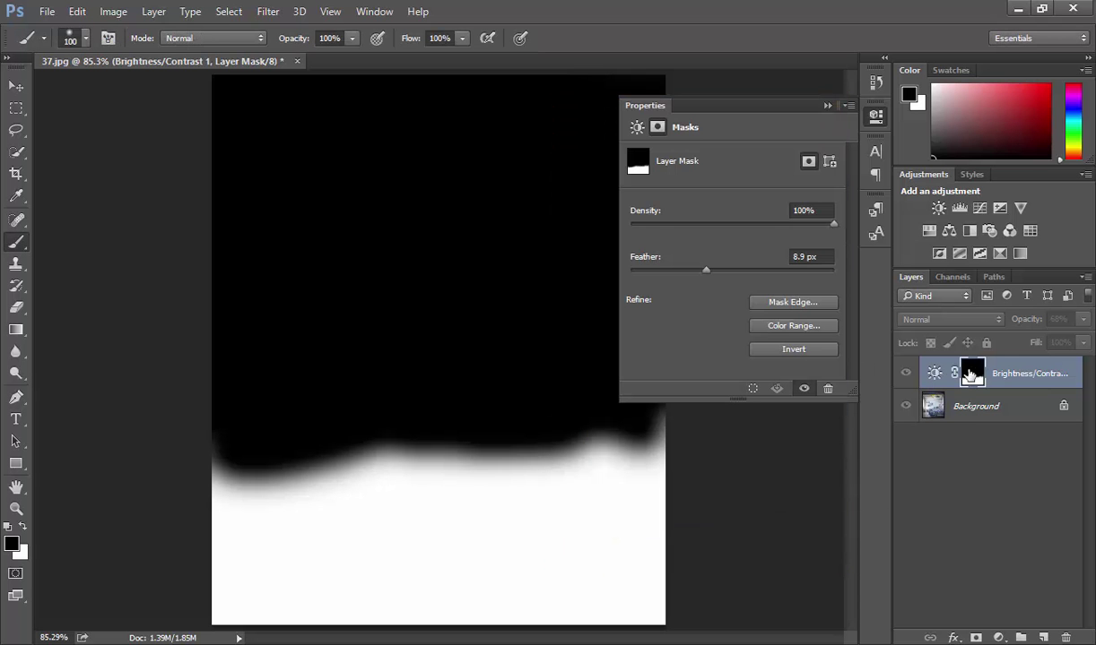
pyautogui.click(934, 373)
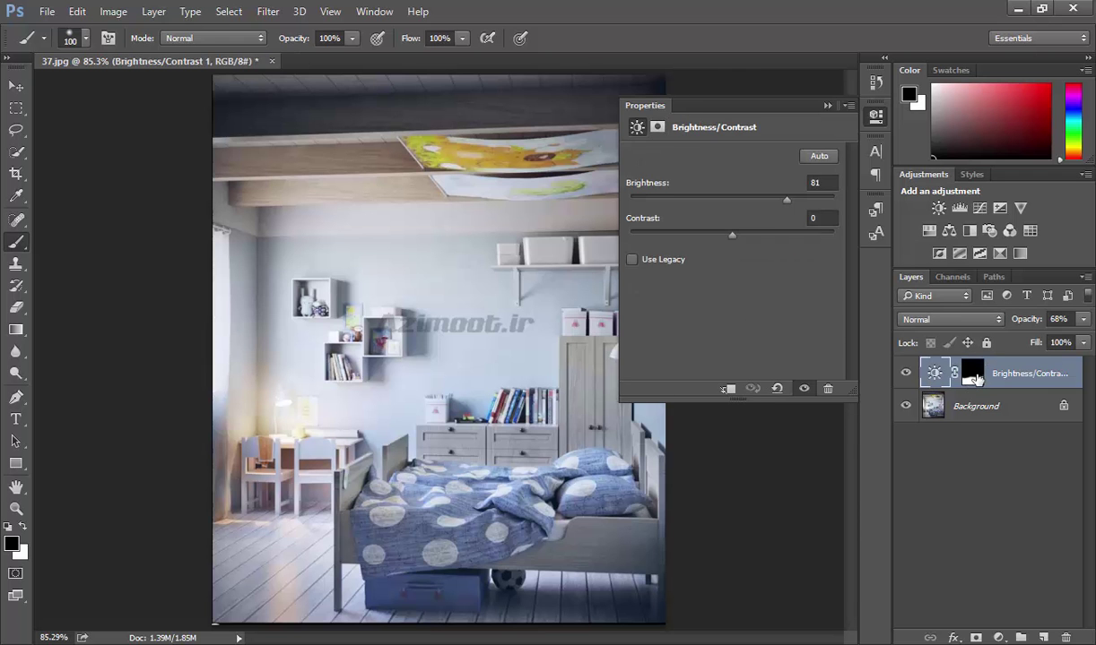
pyautogui.click(973, 375)
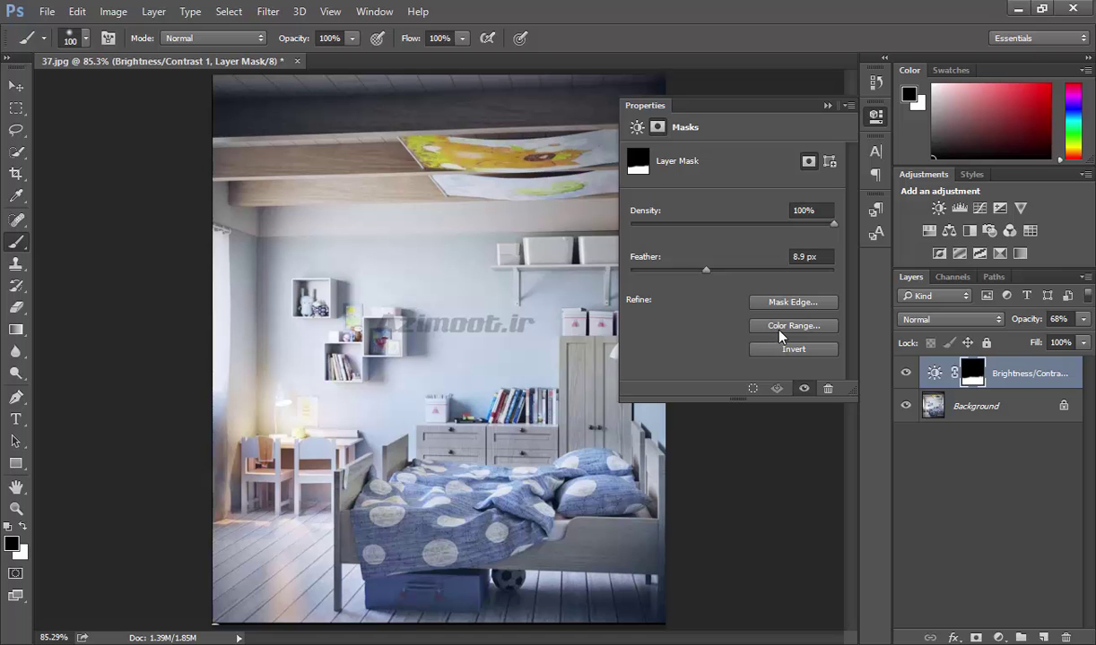
# Delete the Brightness/Contrast 1 layer and close the Properties panel
pyautogui.click(1067, 636)
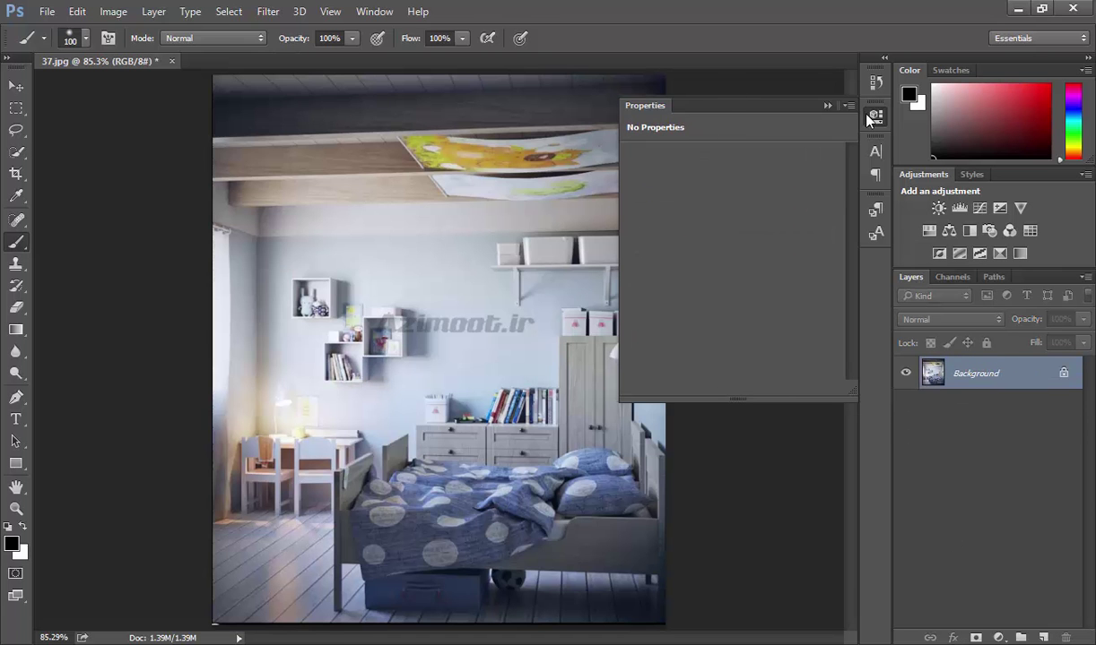
pyautogui.click(834, 100)
pyautogui.click(231, 13)
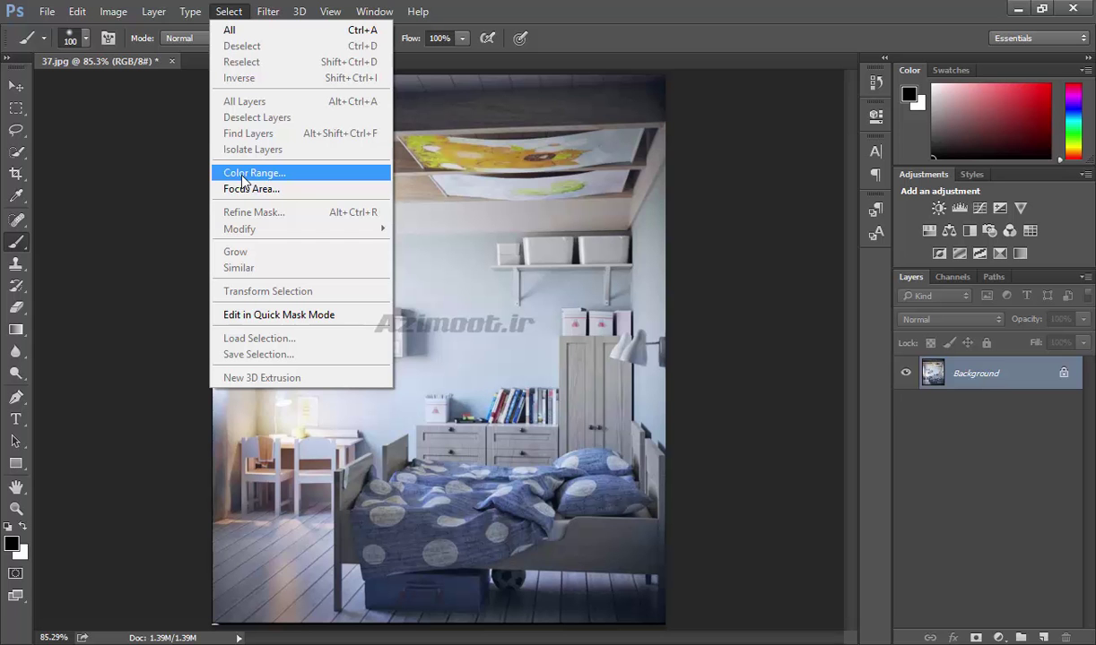
# Open Color Range and sample several blue bedding shades
pyautogui.click(243, 179)
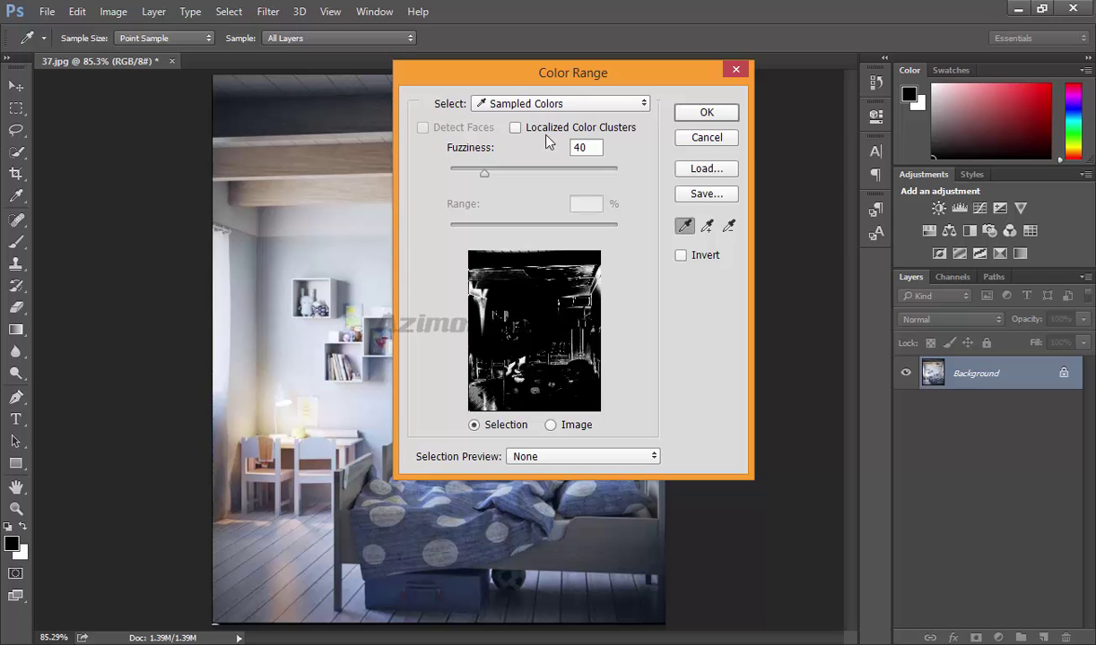
pyautogui.moveTo(524, 81); pyautogui.dragTo(685, 109)
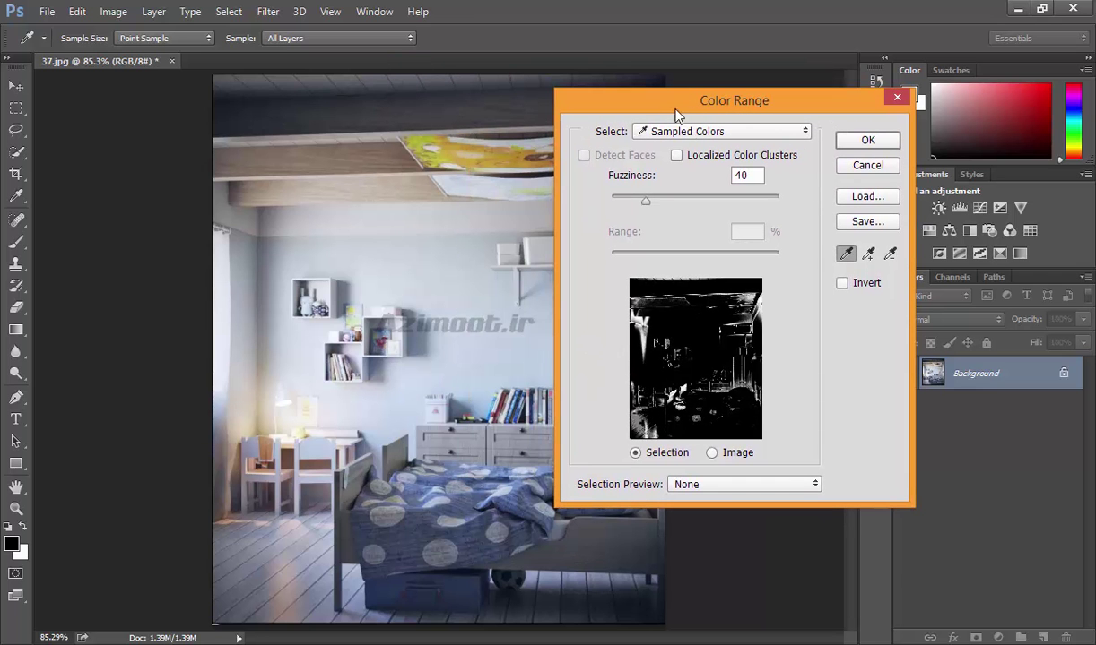
pyautogui.click(418, 533)
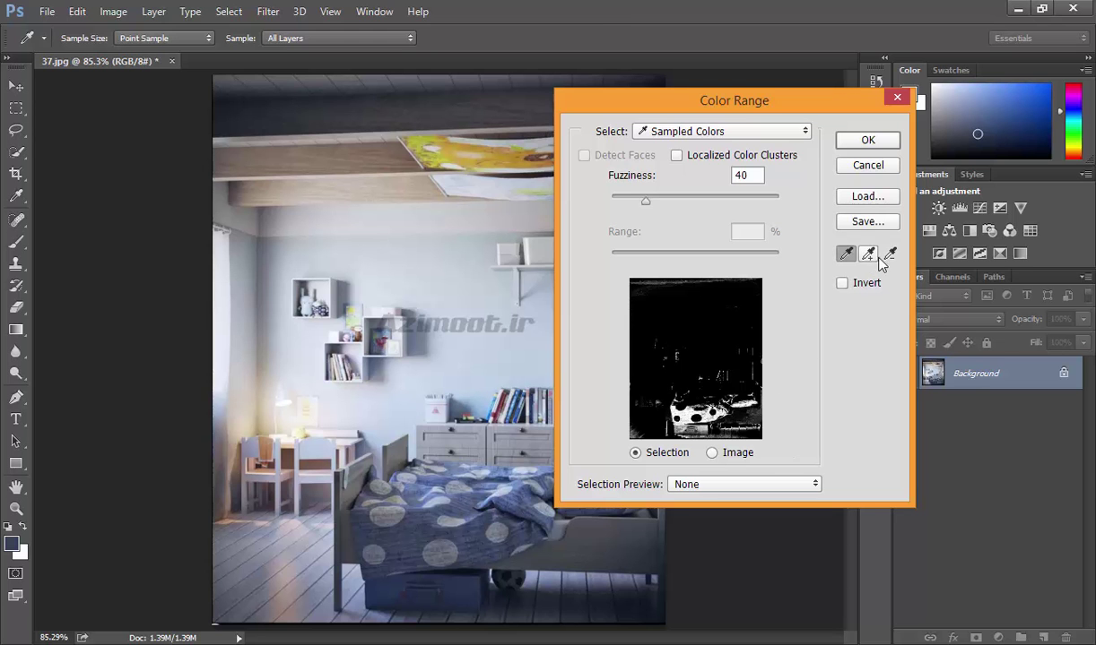
pyautogui.moveTo(759, 102); pyautogui.dragTo(876, 74)
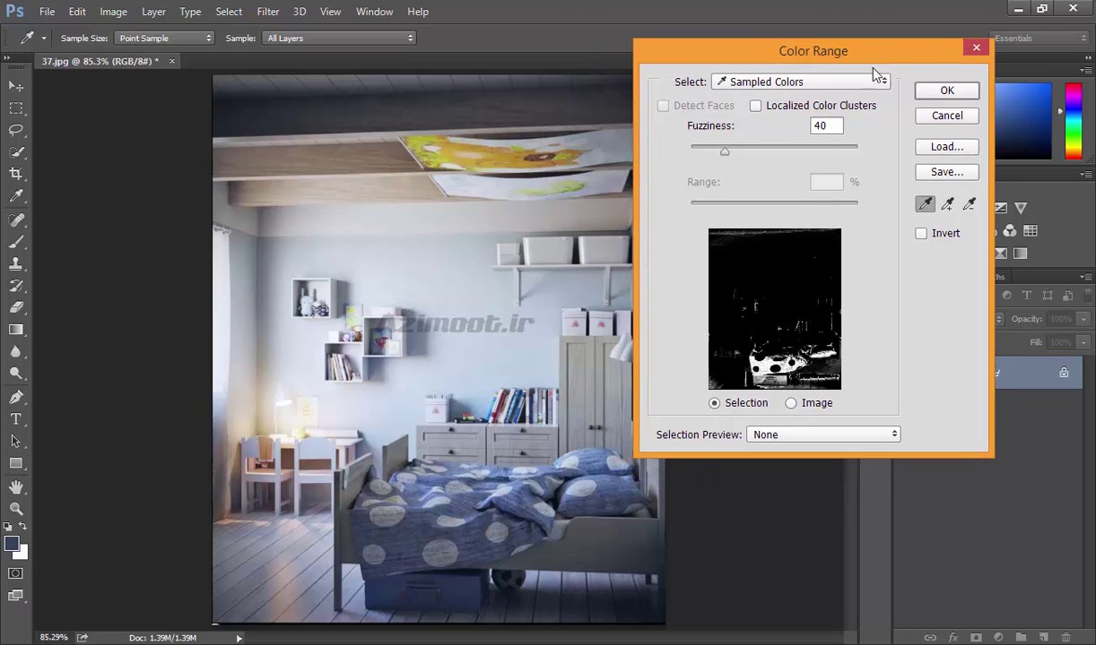
pyautogui.click(616, 489)
pyautogui.click(577, 437)
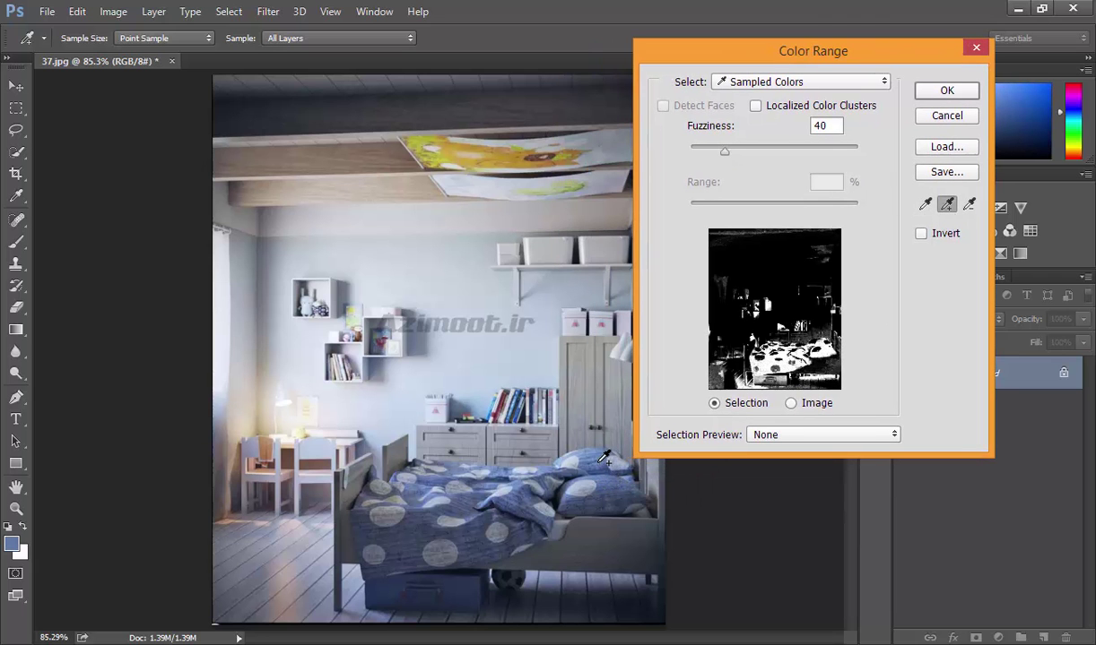
pyautogui.click(500, 477)
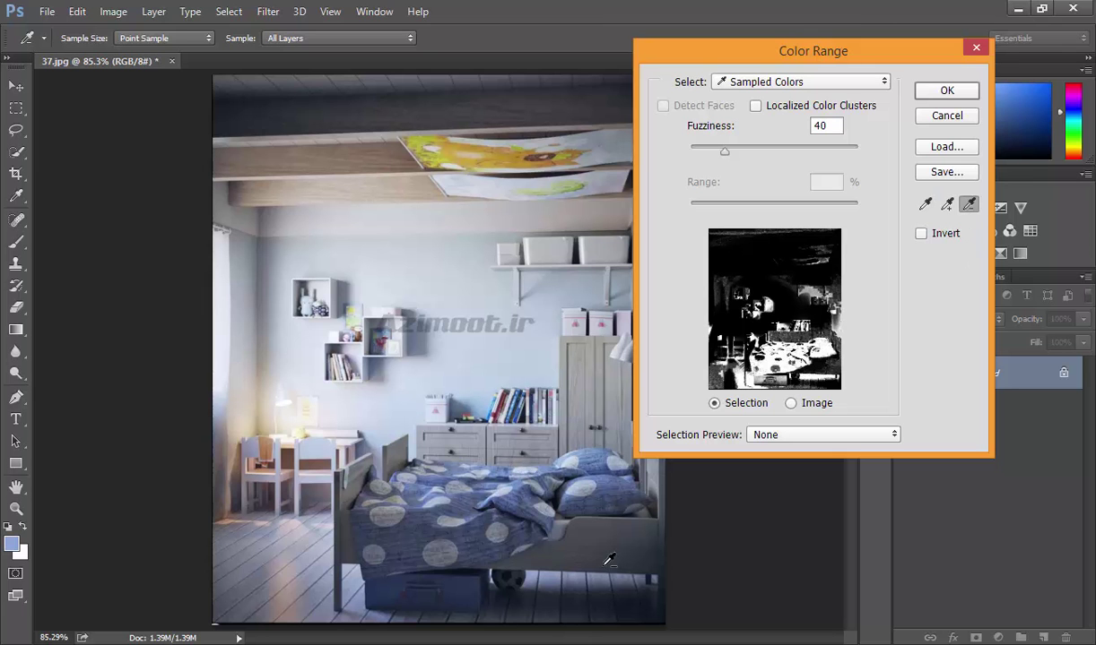
# Subtract three floor tones, add more bedding, set Fuzziness to 14, and accept
pyautogui.click(321, 593)
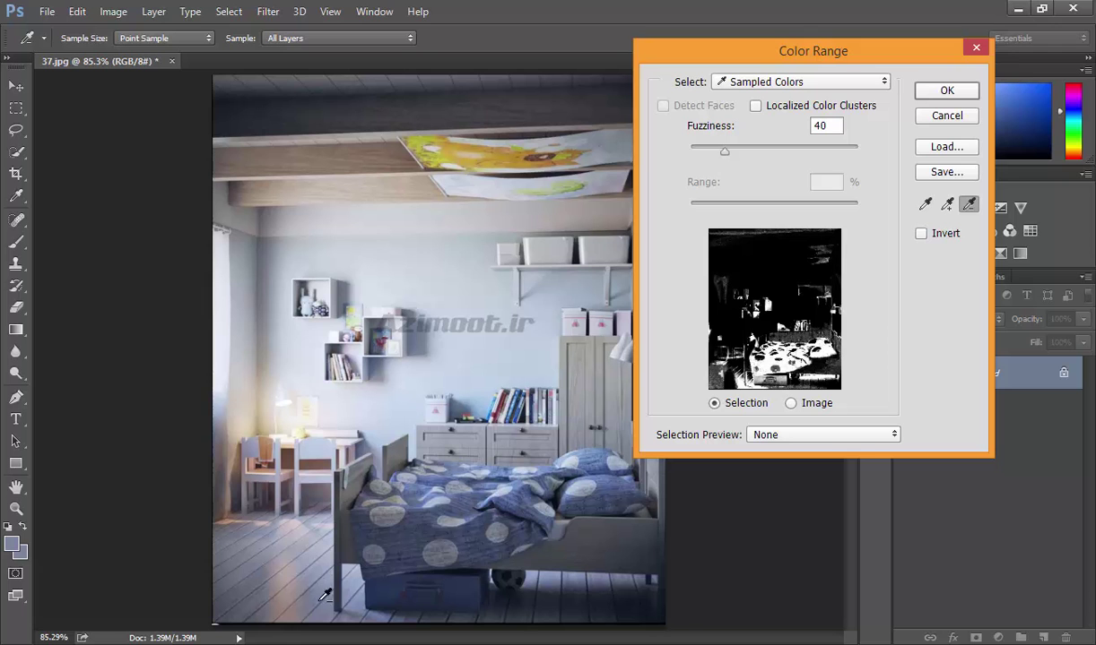
pyautogui.click(337, 587)
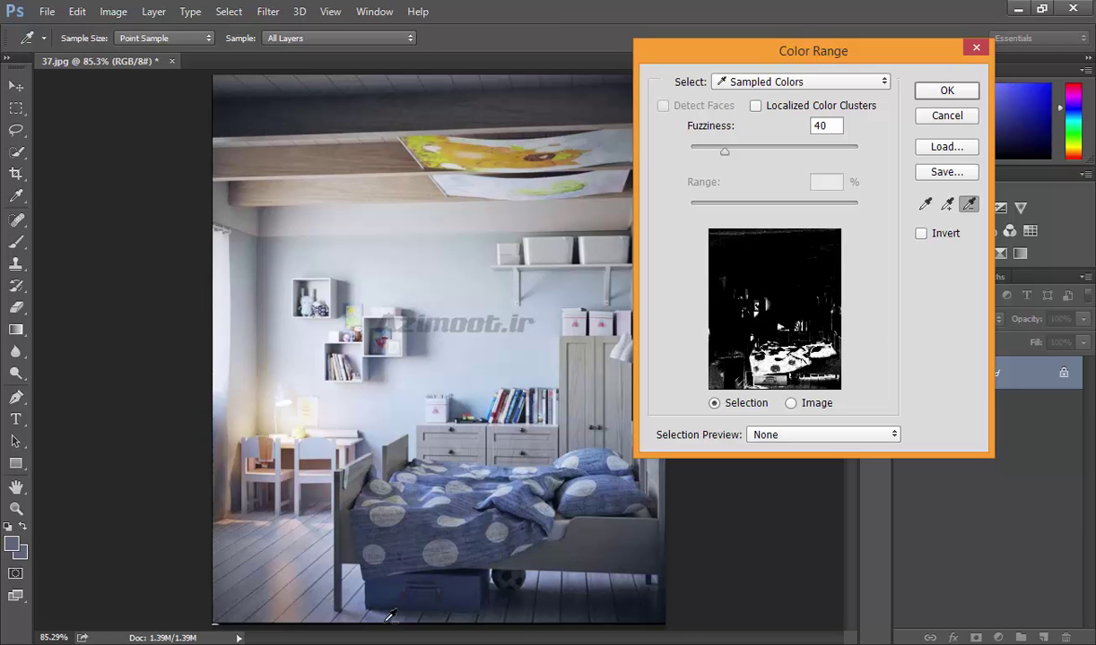
pyautogui.click(367, 594)
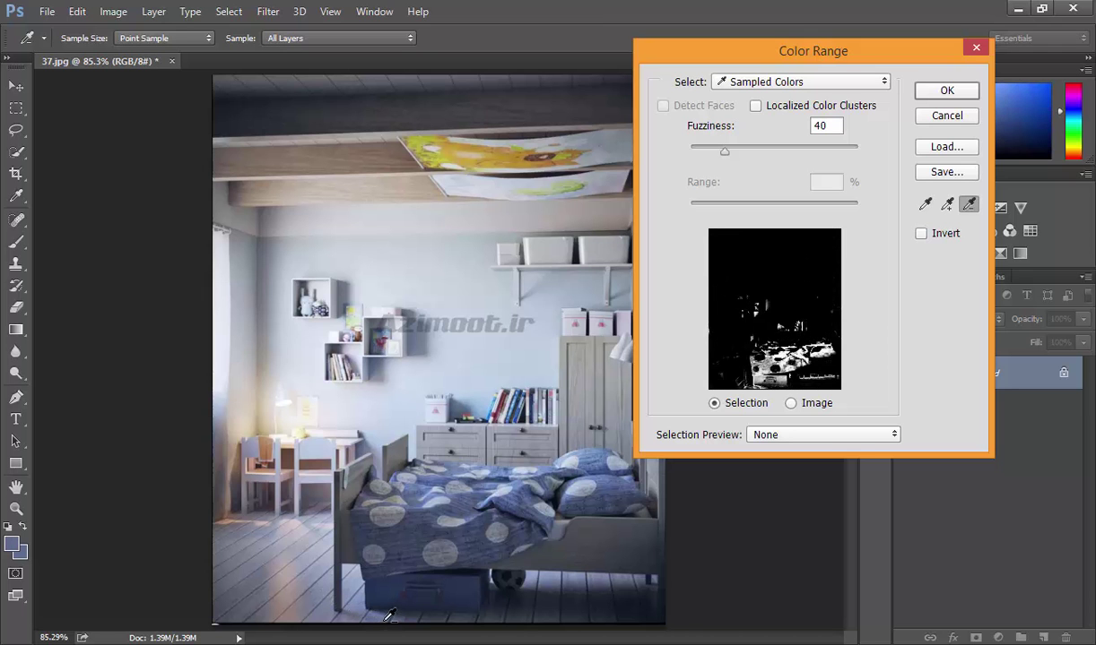
pyautogui.click(947, 205)
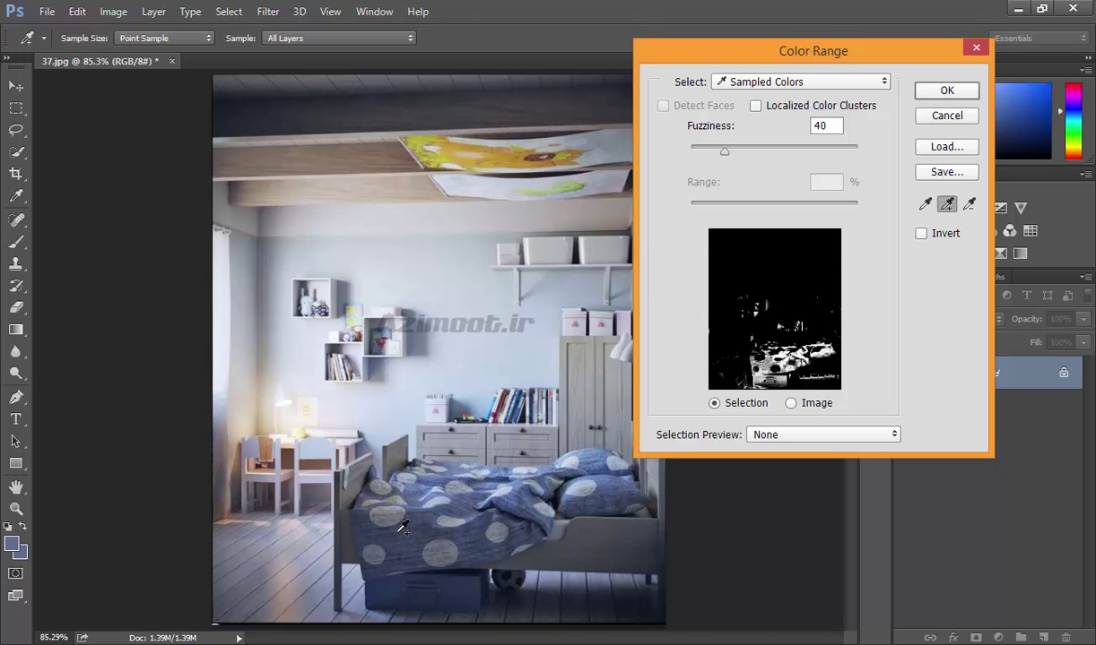
pyautogui.click(381, 510)
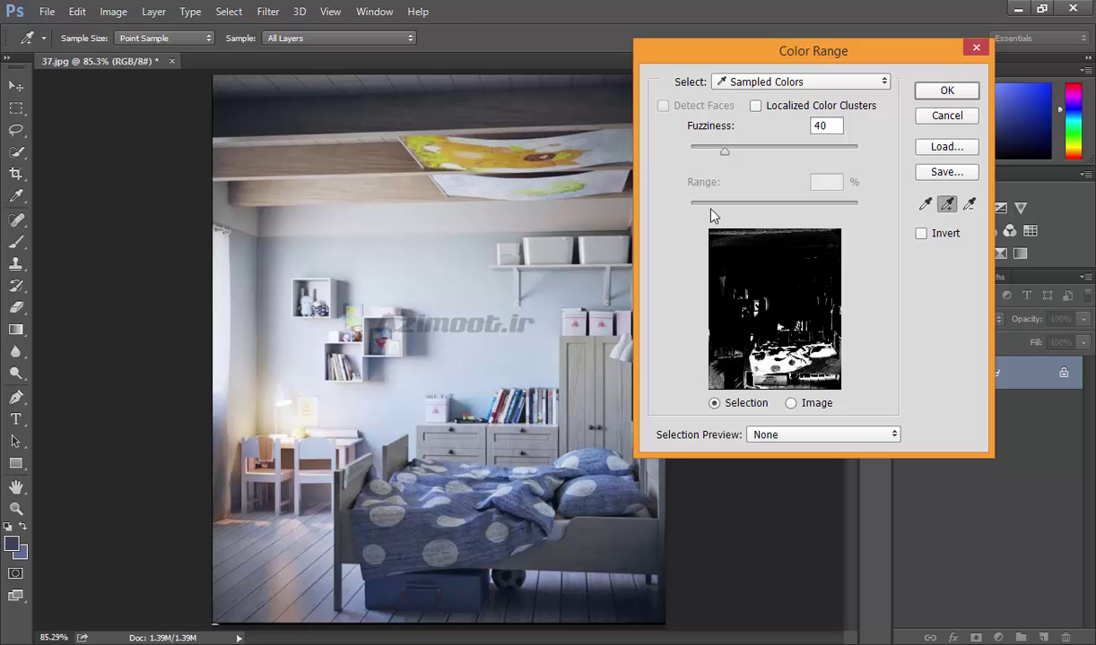
pyautogui.moveTo(728, 157)
pyautogui.mouseDown()
pyautogui.moveTo(751, 157)
pyautogui.moveTo(702, 157)
pyautogui.mouseUp()
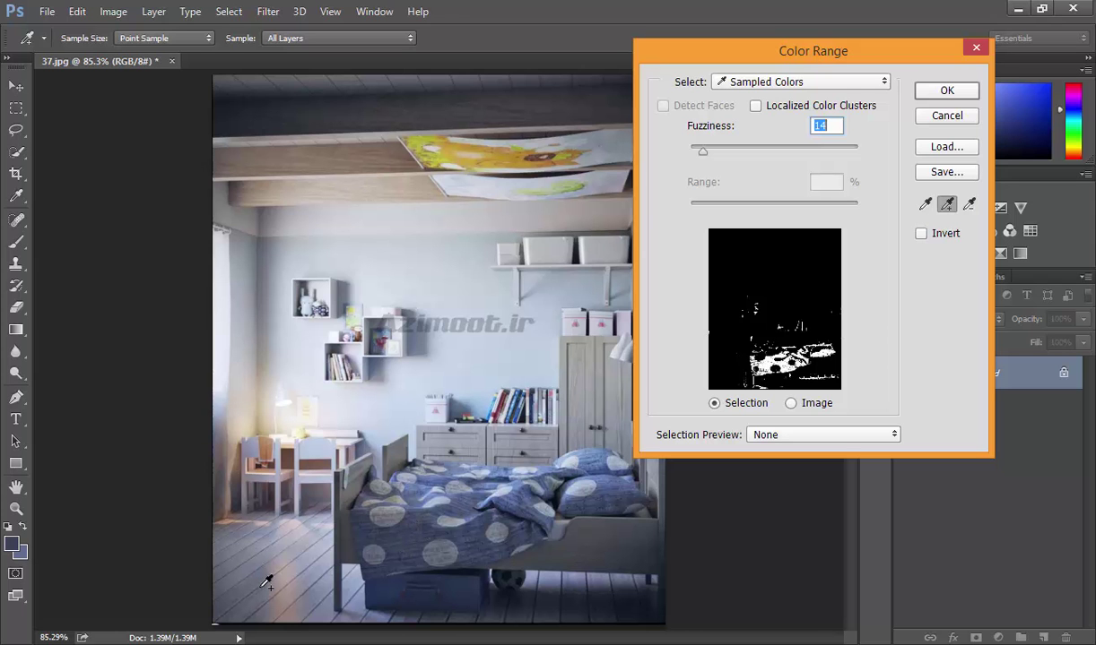
pyautogui.click(933, 99)
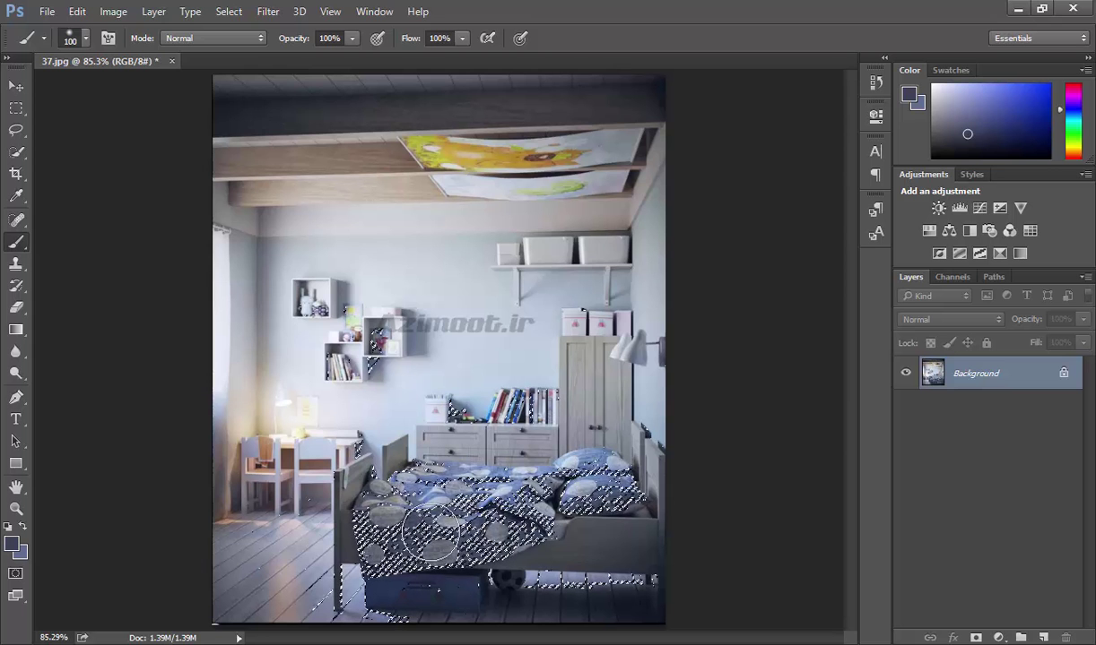
# Mask Layer 0 to the bed selection, preview Color Range without changes, then apply the mask
pyautogui.click(975, 638)
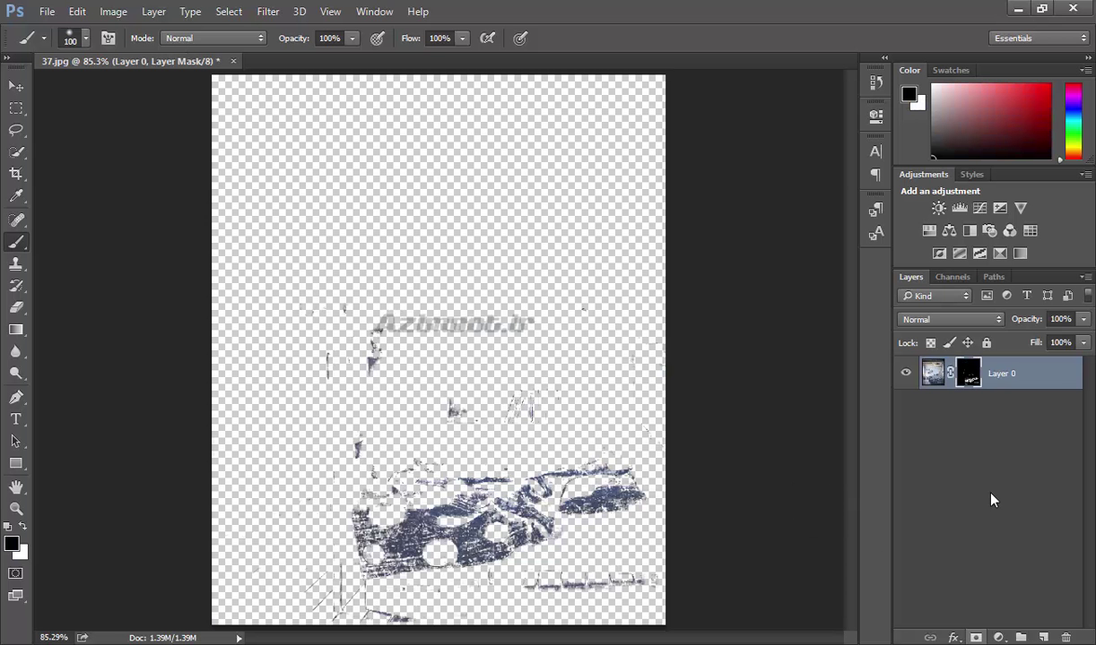
pyautogui.doubleClick(970, 374)
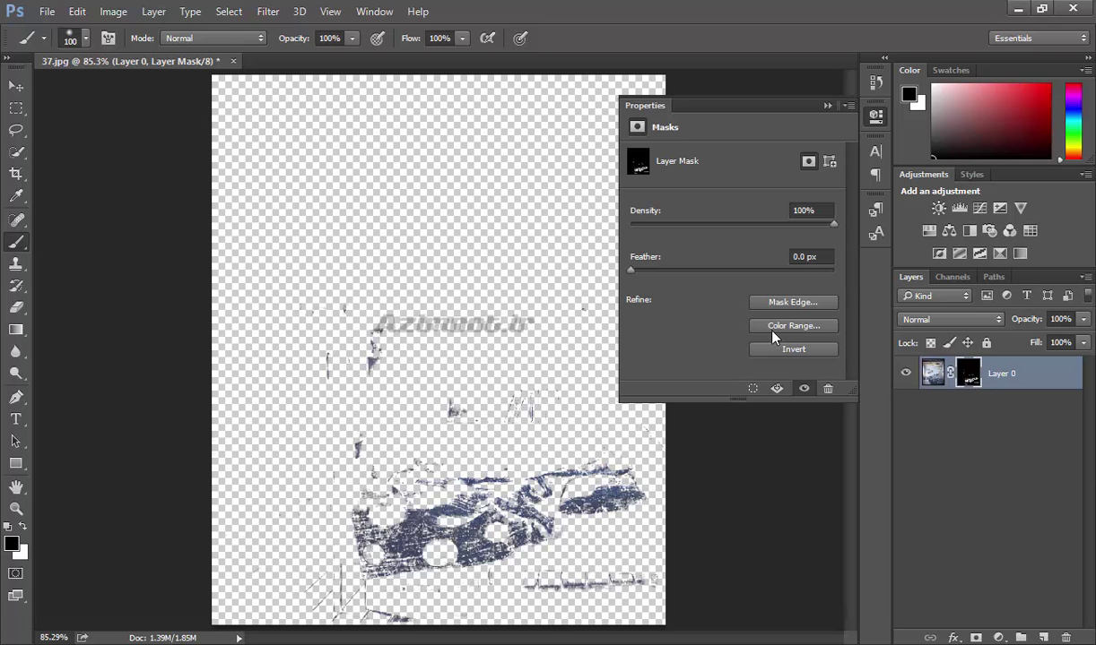
pyautogui.click(786, 327)
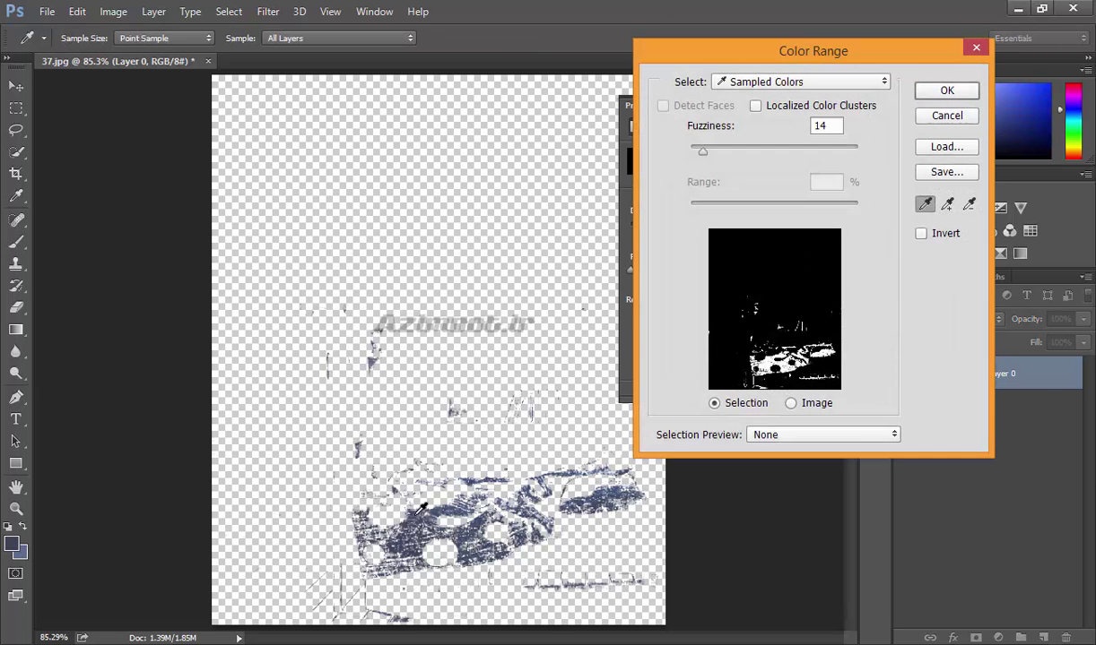
pyautogui.click(965, 116)
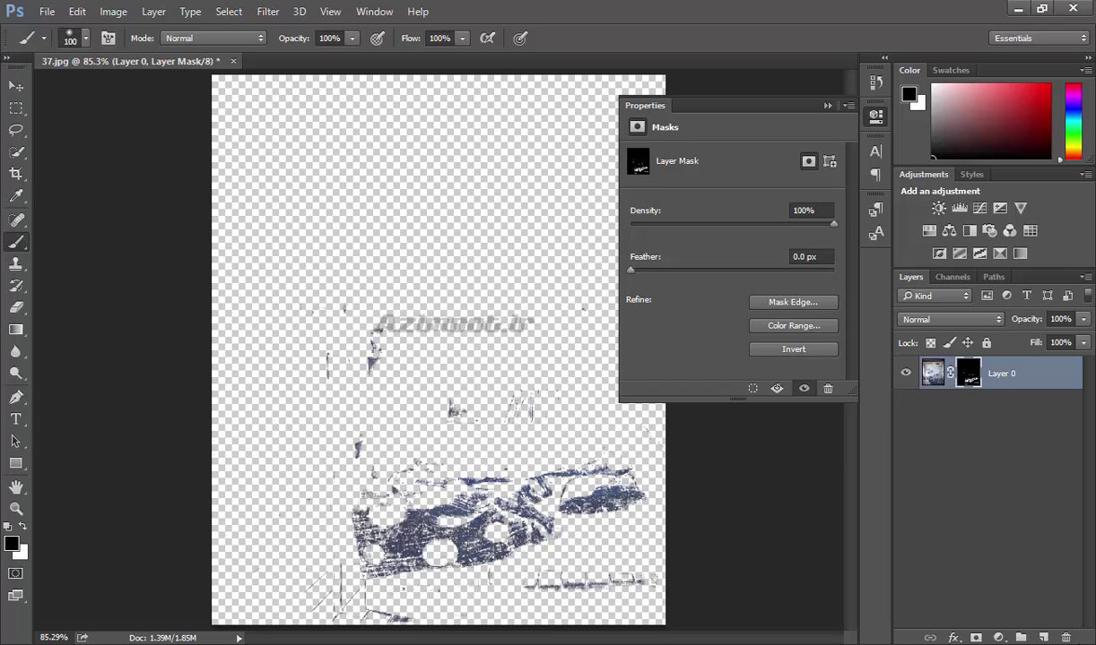
pyautogui.click(777, 388)
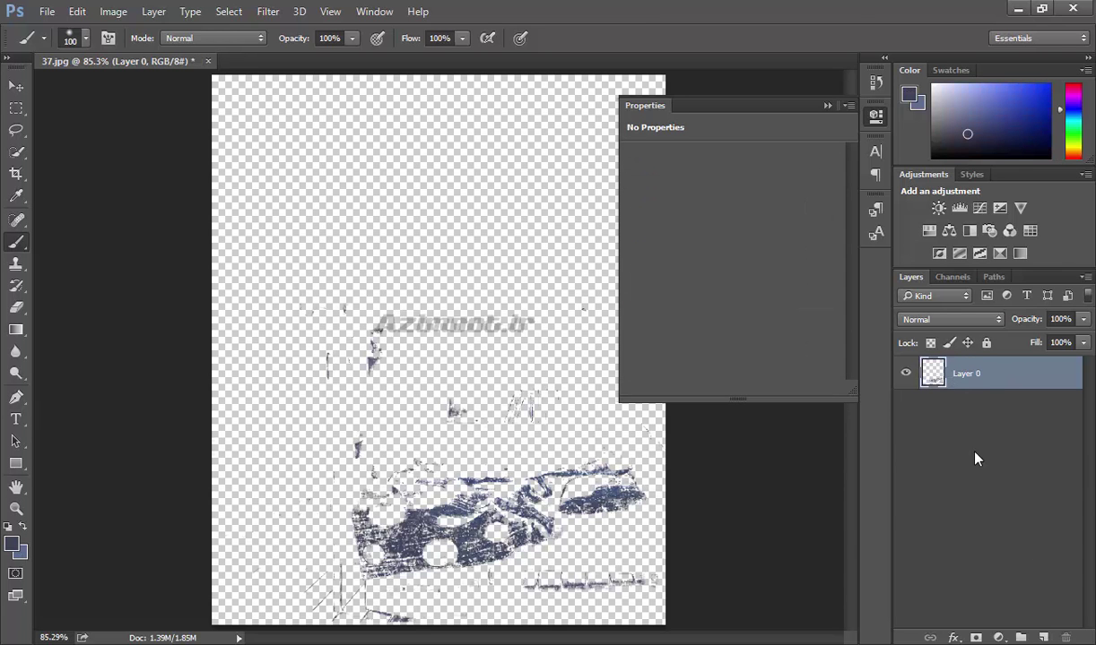
pyautogui.click(826, 105)
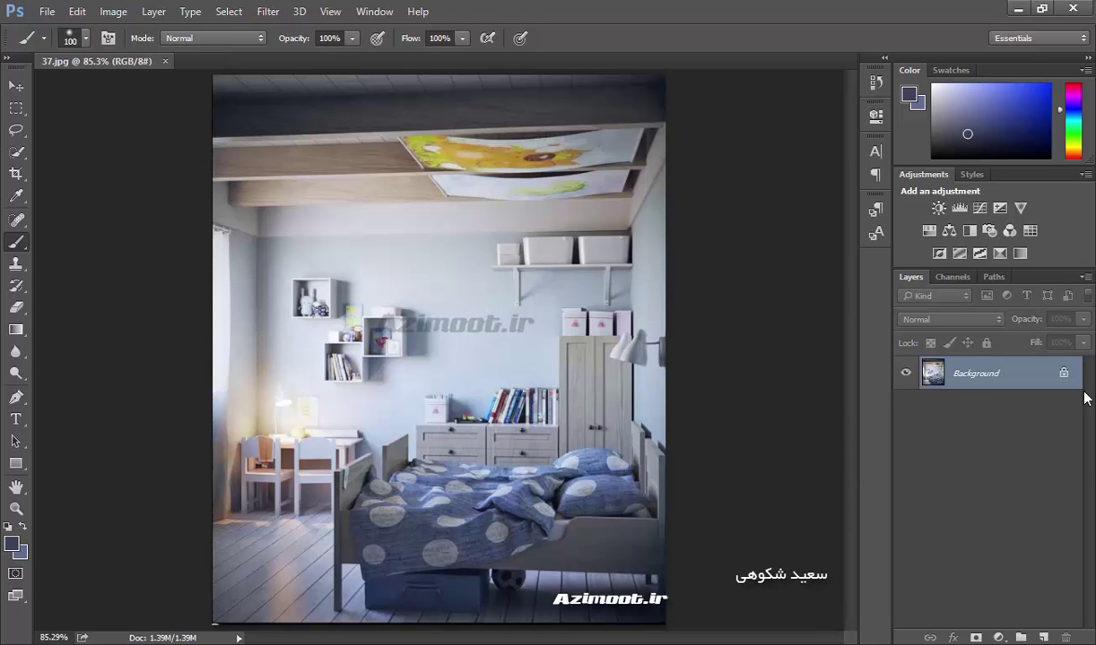
# Add a Brightness/Contrast adjustment layer and review its mask and brightness/contrast settings
pyautogui.click(939, 208)
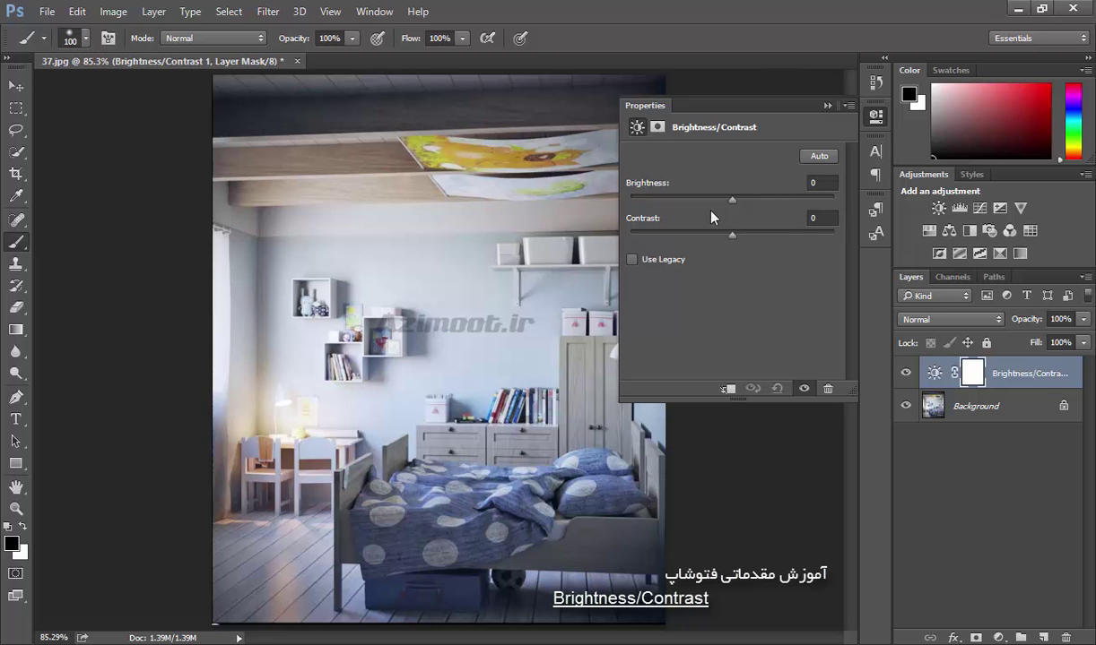
pyautogui.click(658, 128)
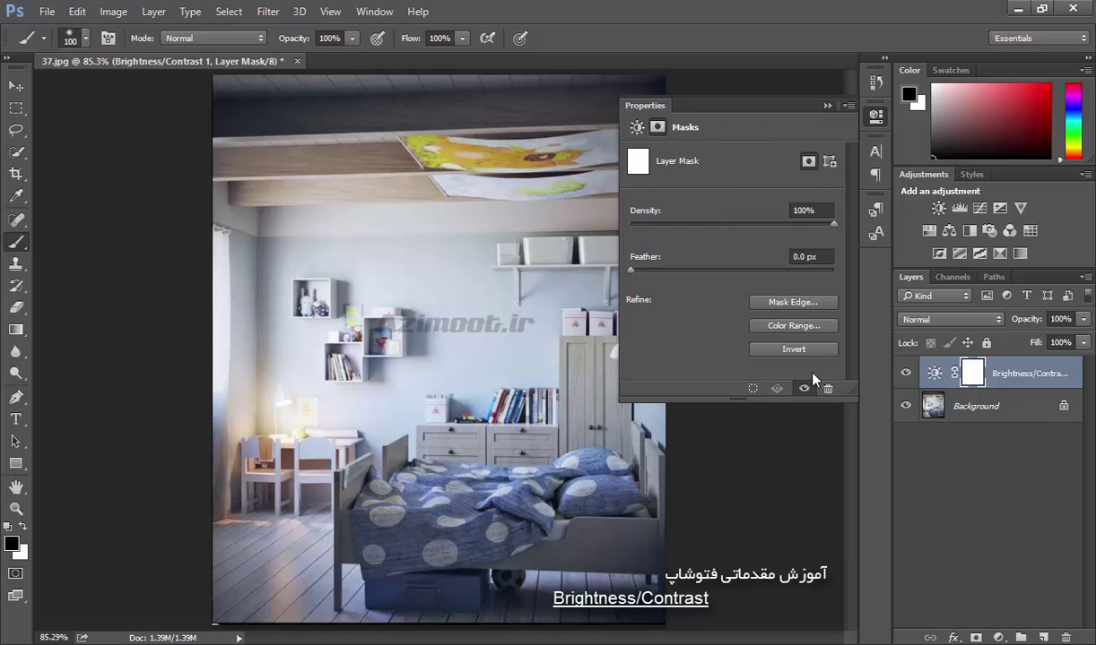
pyautogui.click(639, 128)
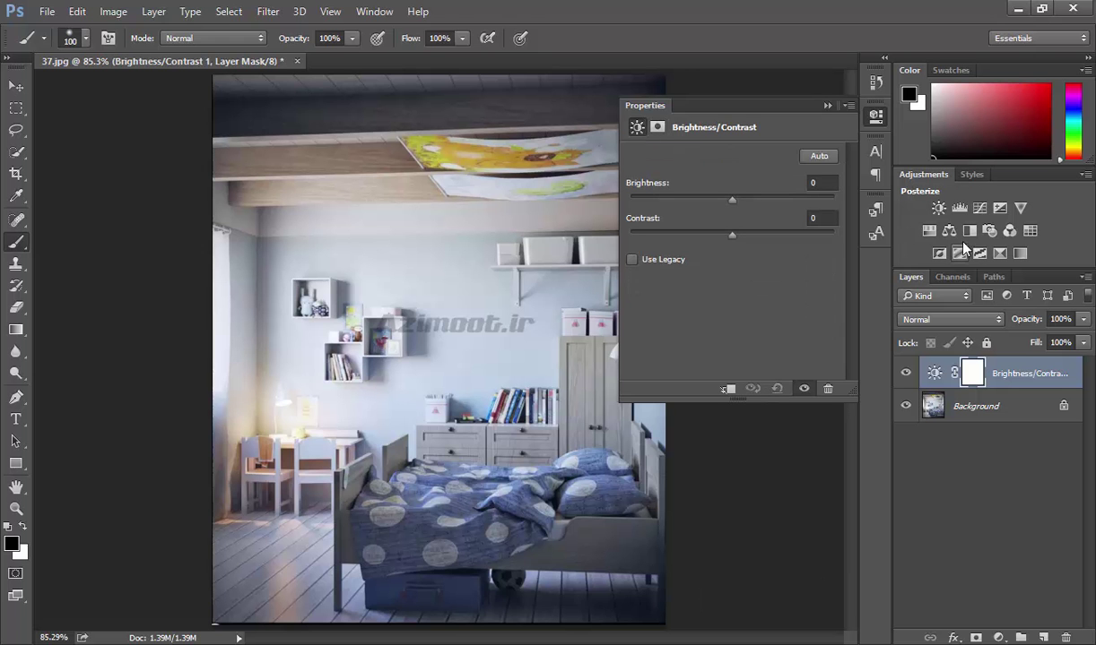